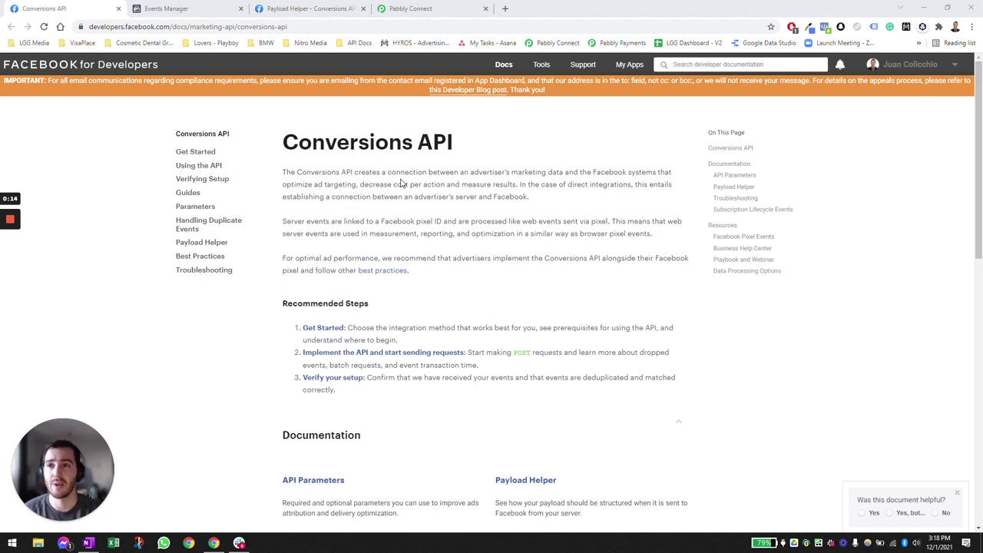
- Copy the pixel ID from Events Manager settings into the OneNote note after 'Pixel ID -'
click(191, 6)
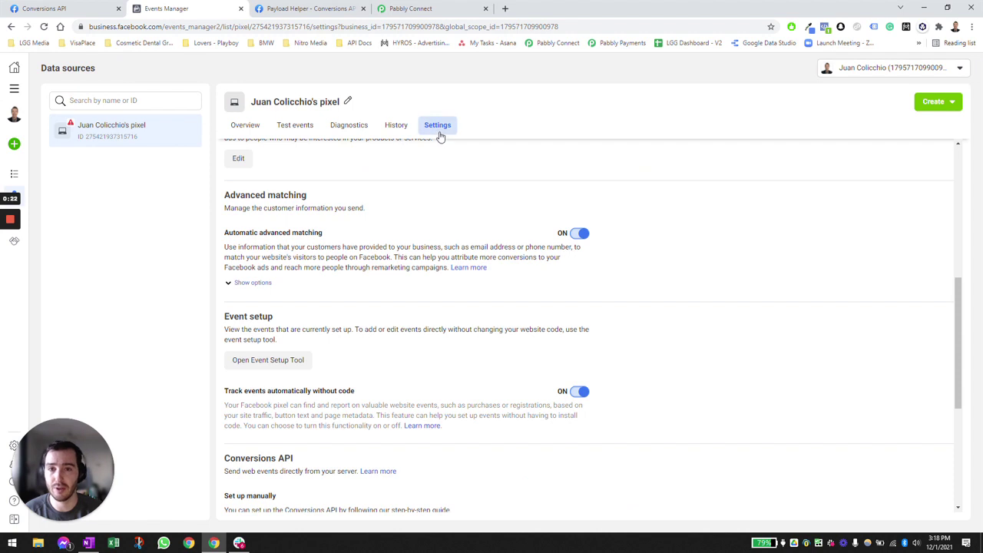
scroll(314, 245, up, 4)
scroll(329, 230, up, 1)
click(282, 232)
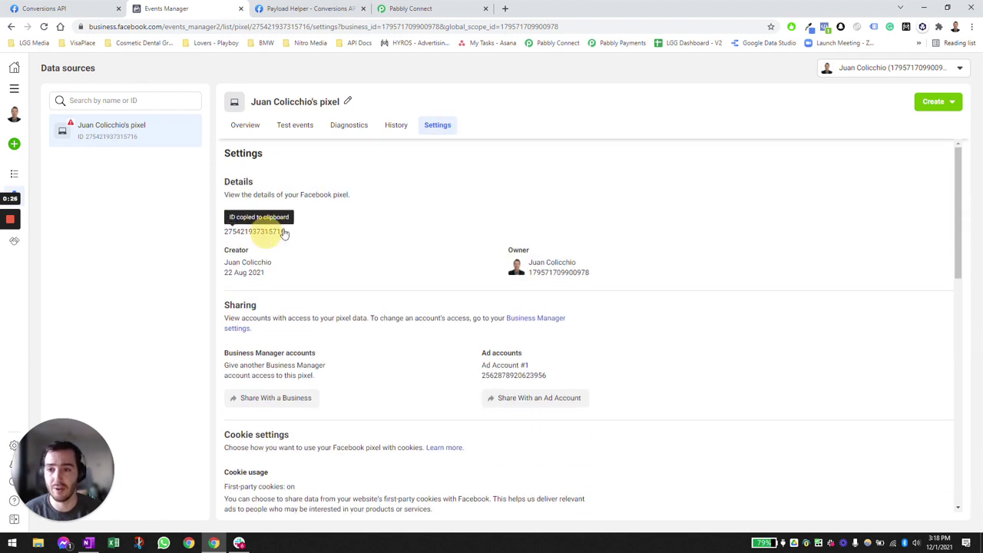
click(89, 543)
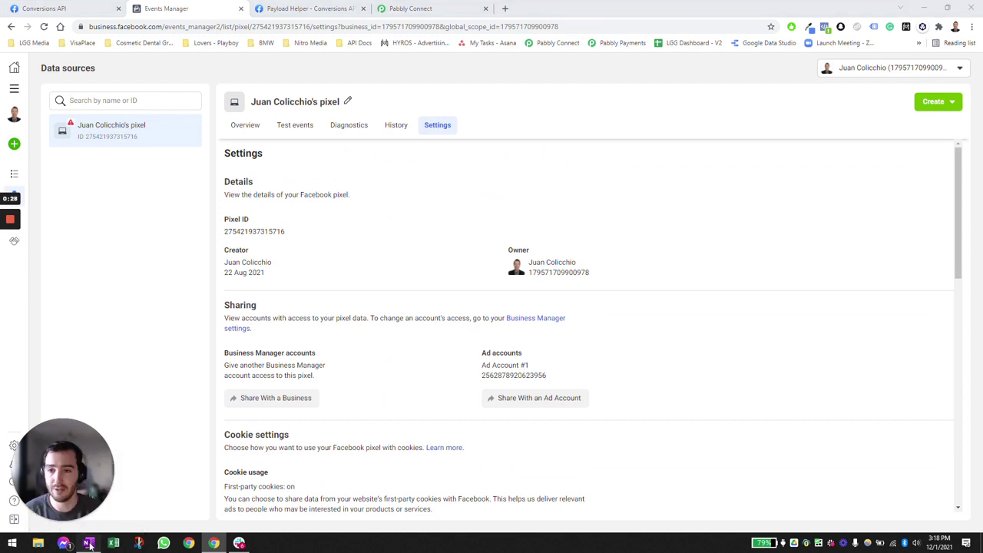
click(282, 141)
key(ctrl+v)
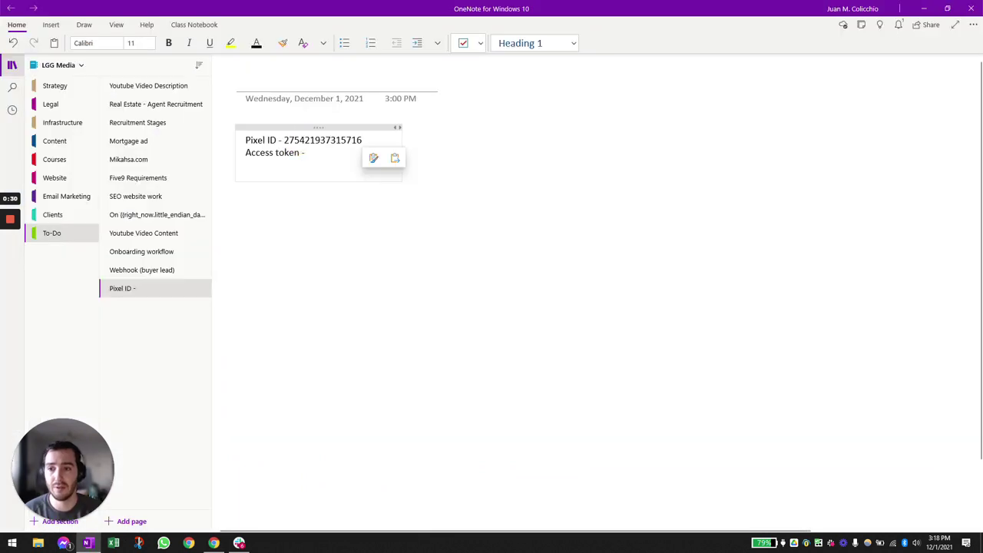
click(329, 153)
- Generate a new Conversions API access token and paste it into the note
key(alt+Tab)
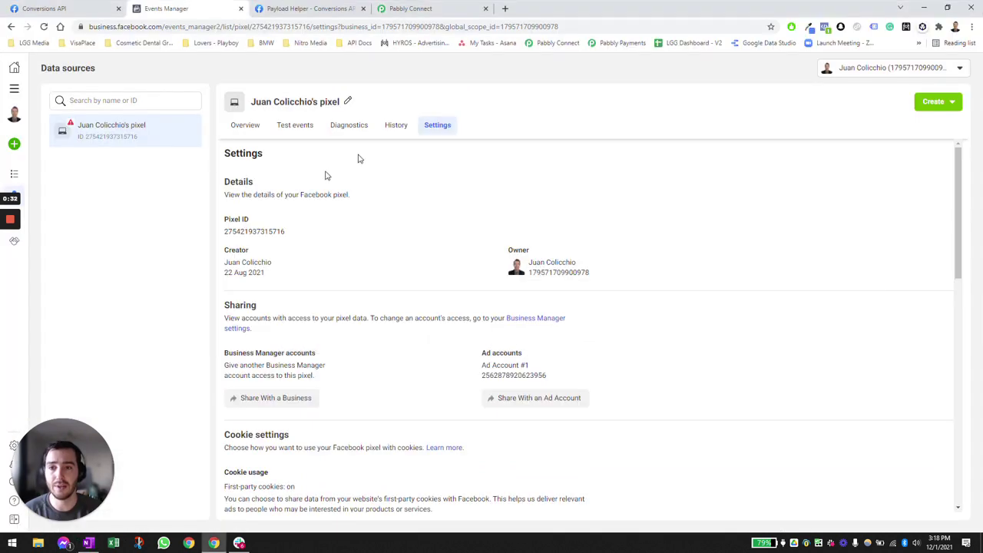
scroll(345, 259, down, 7)
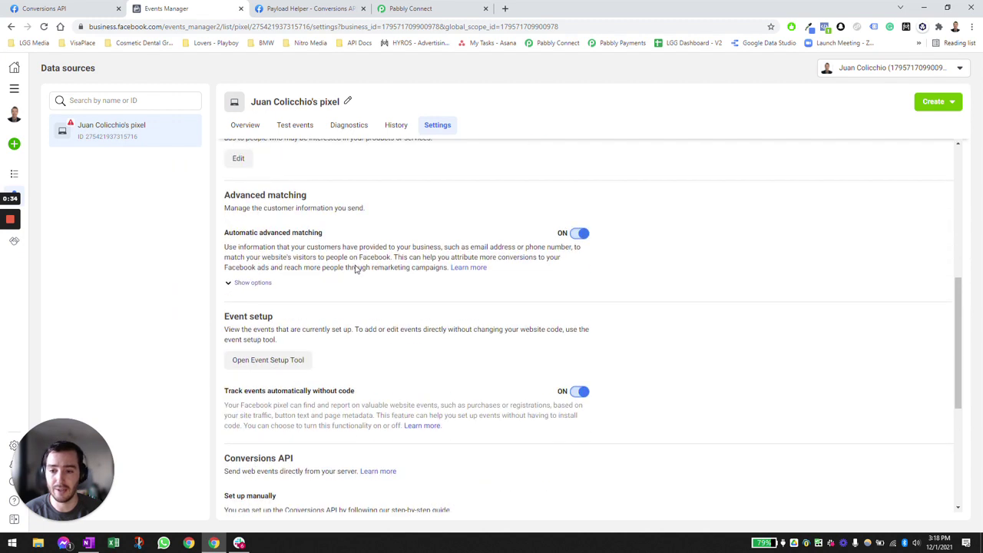
scroll(325, 398, down, 2)
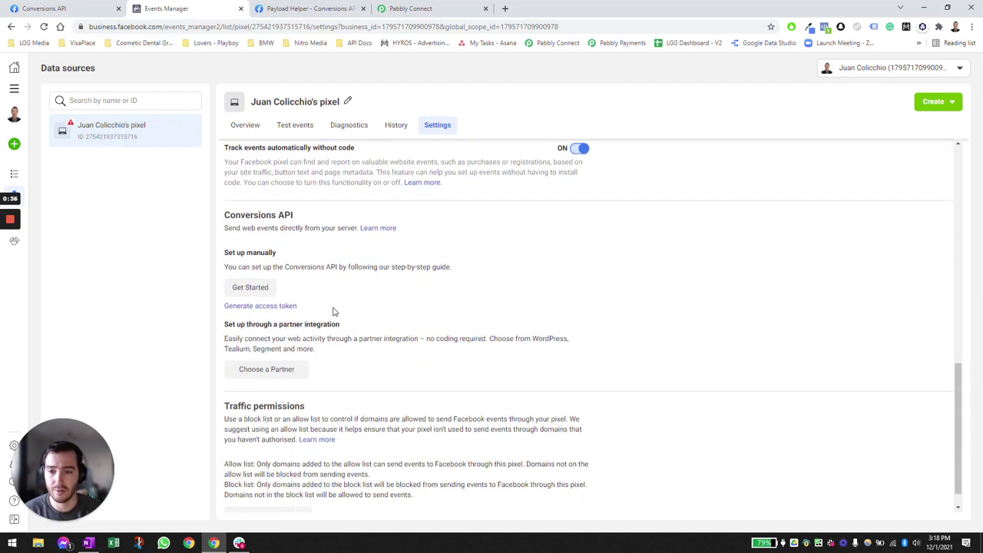
click(255, 306)
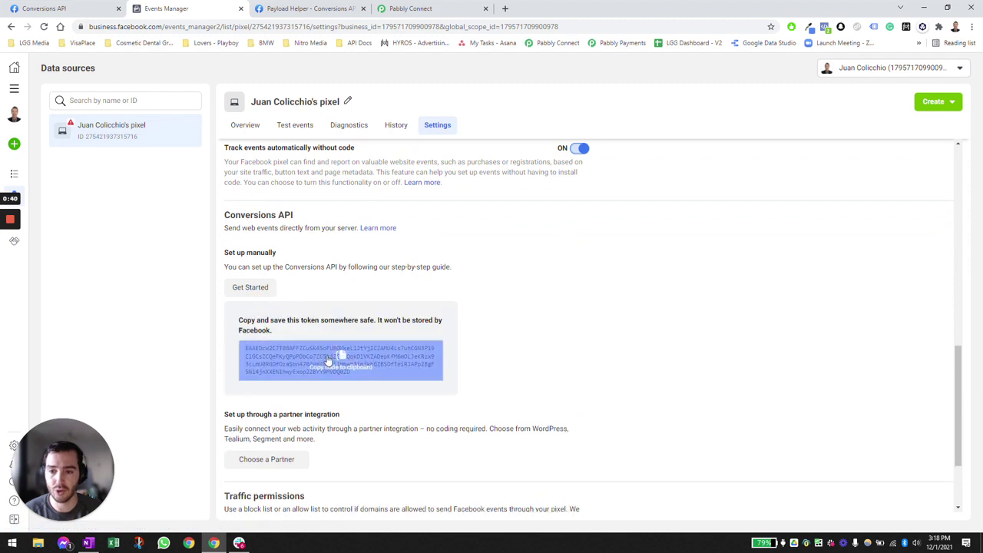
click(326, 356)
key(alt+Tab)
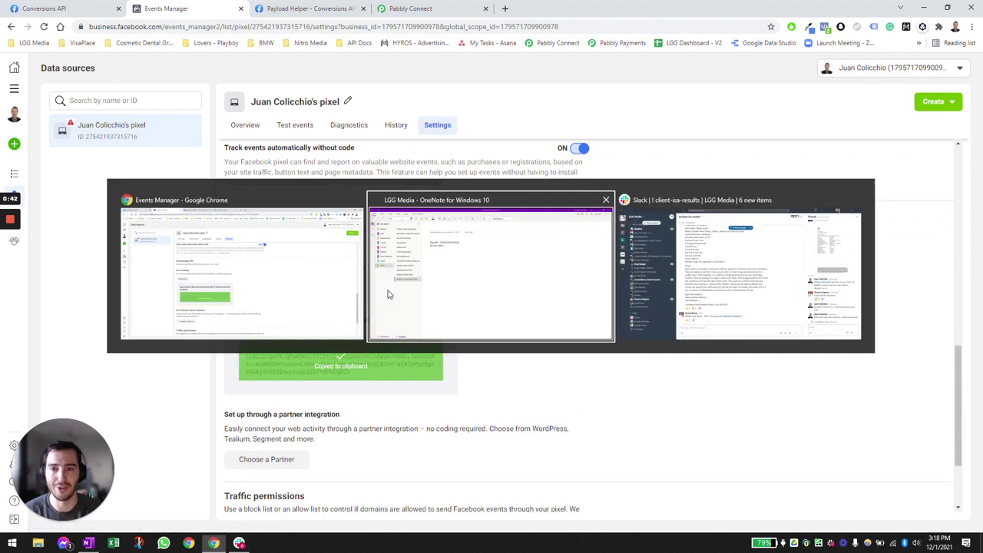
key(ctrl+v)
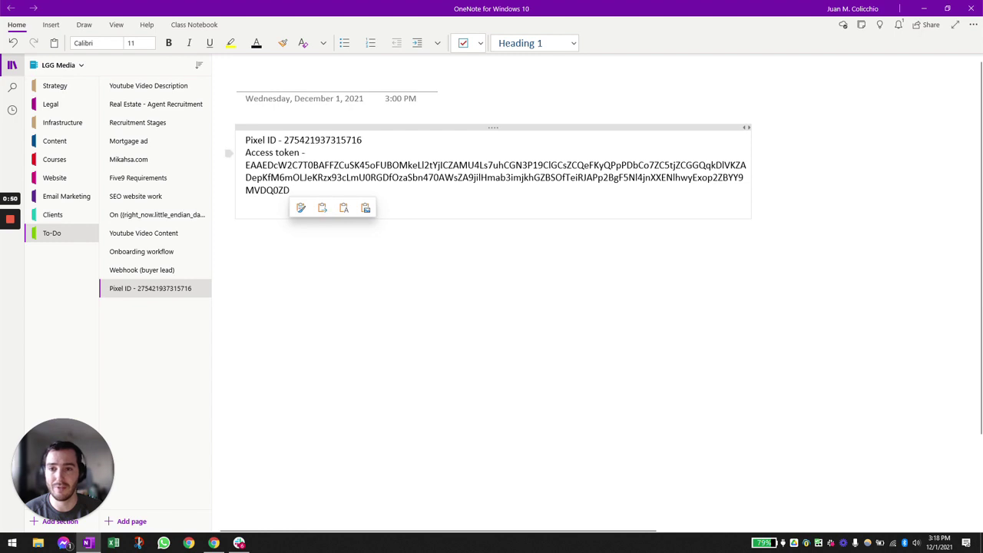
- Return to Chrome and bring up the Conversions API Payload Helper page
key(alt+Tab)
scroll(314, 209, up, 8)
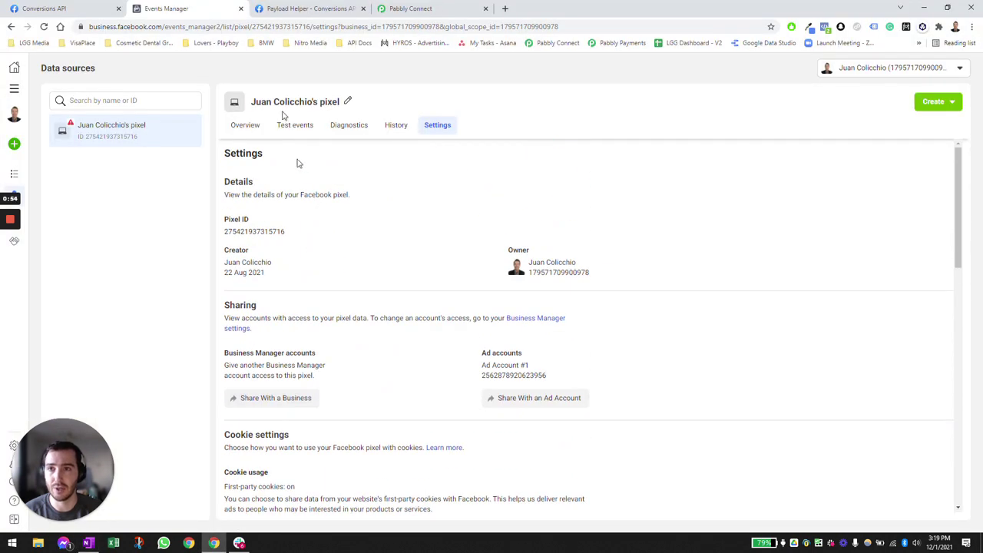
click(313, 7)
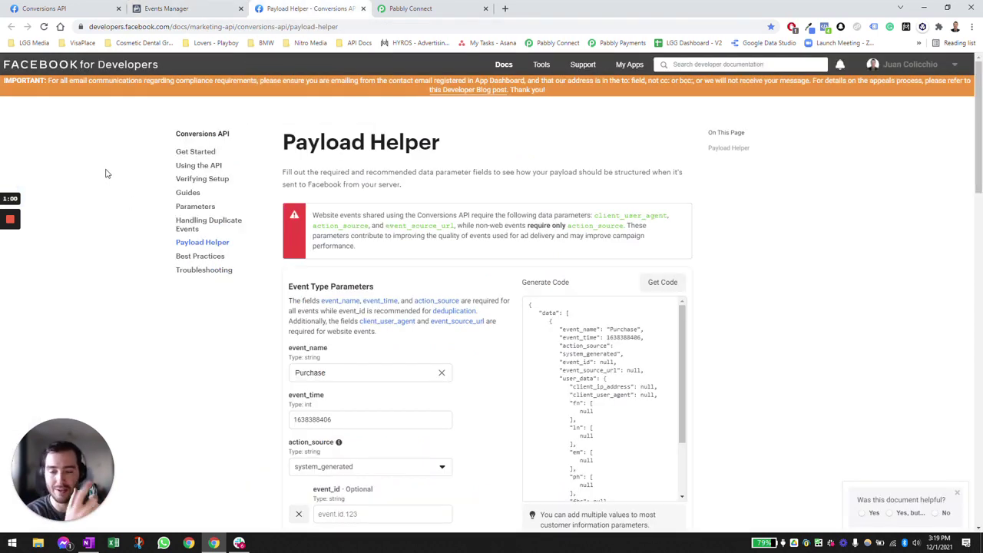
- Review the Purchase event's event_name, event_time and event_id fields in the Payload Helper
scroll(114, 182, down, 2)
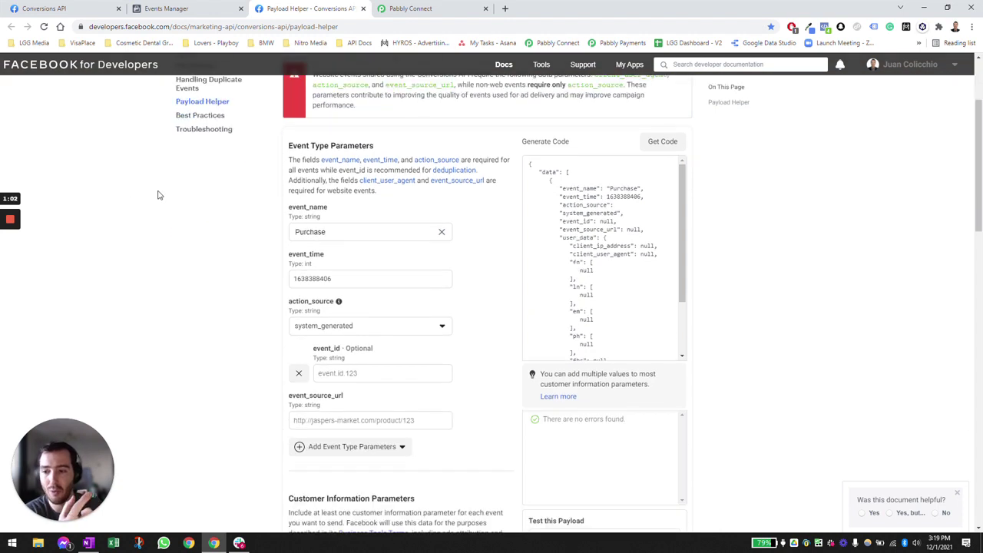
scroll(253, 204, up, 2)
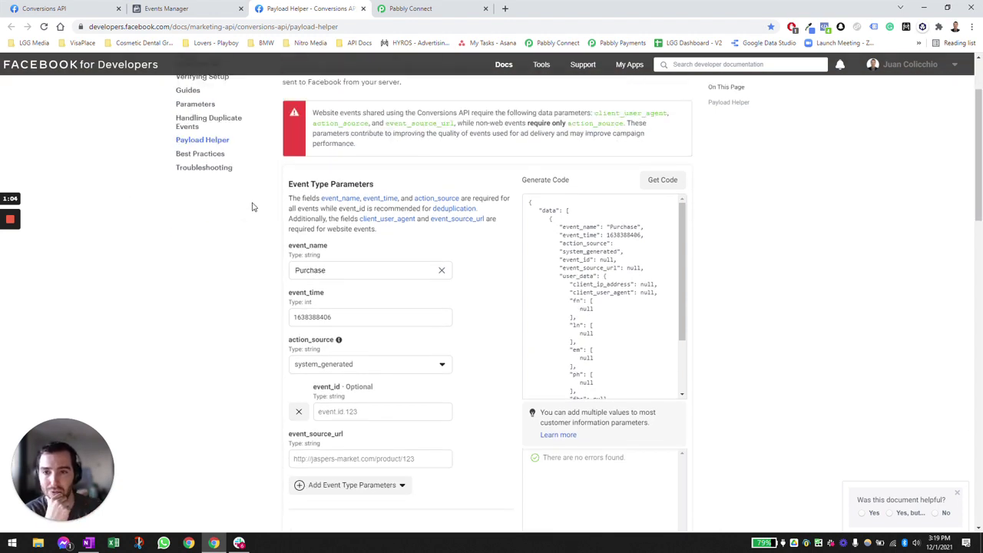
scroll(298, 252, down, 1)
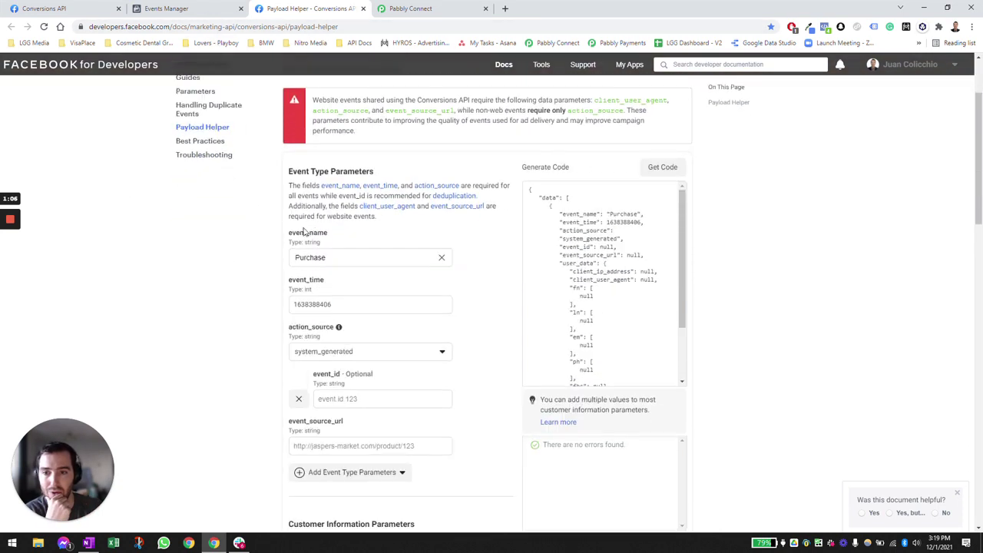
scroll(298, 252, up, 1)
click(257, 208)
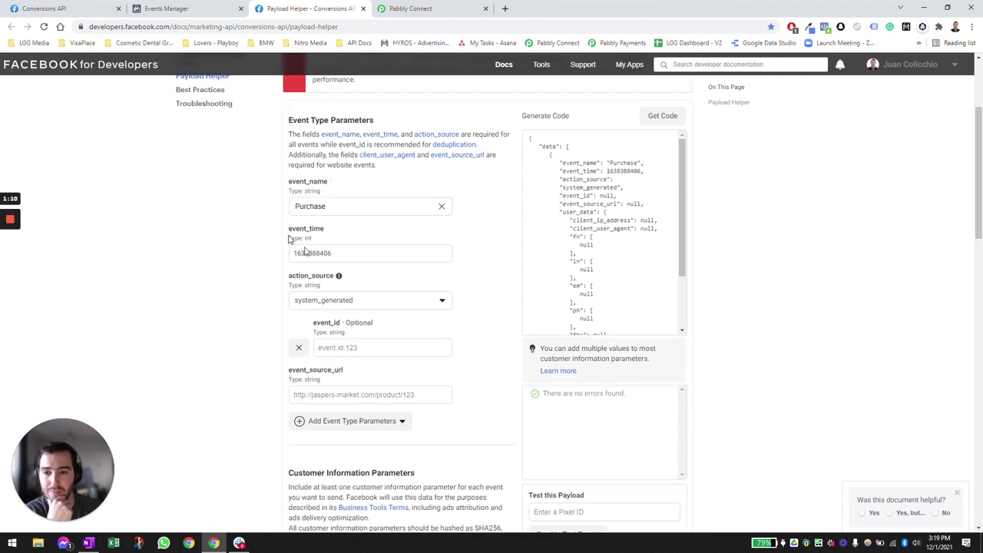
click(250, 254)
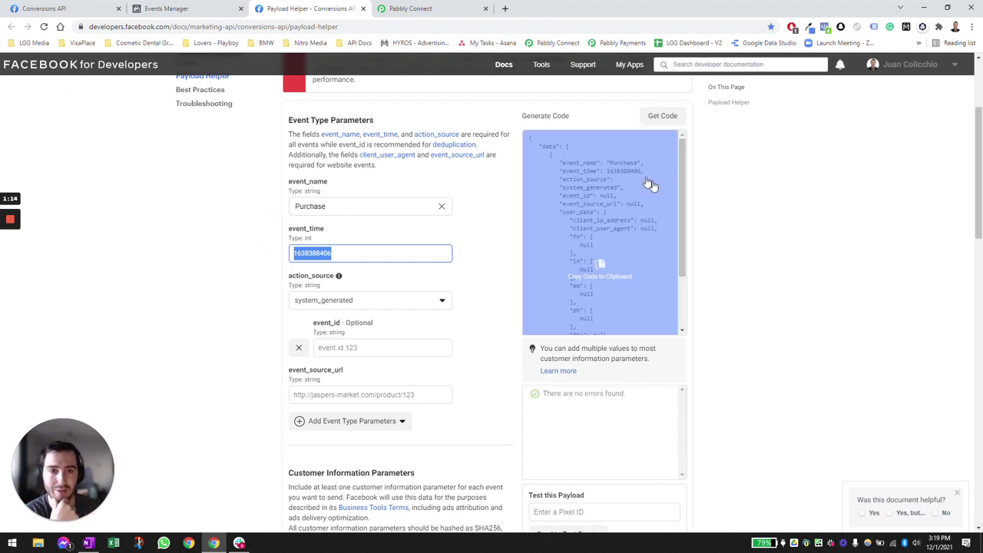
mouse_move(634, 198)
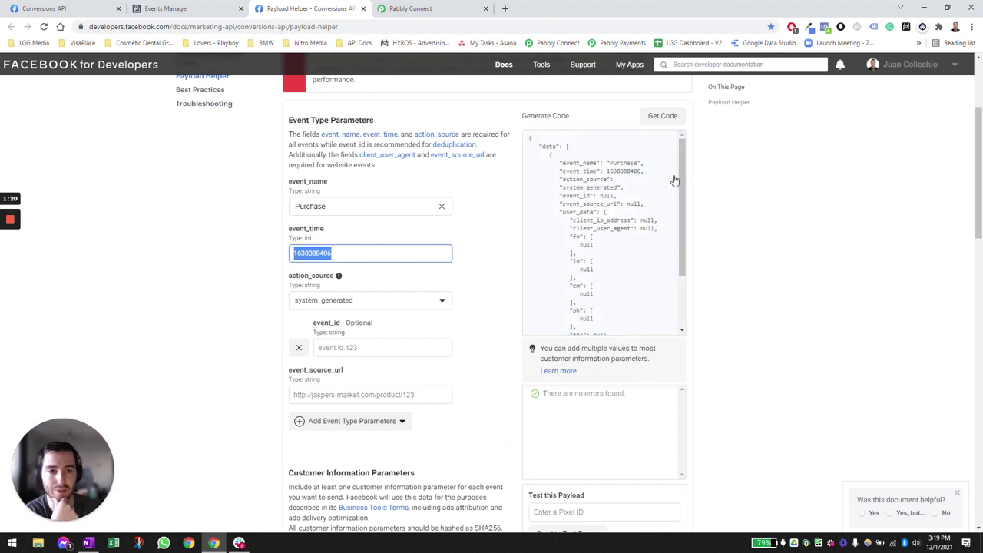
mouse_move(662, 180)
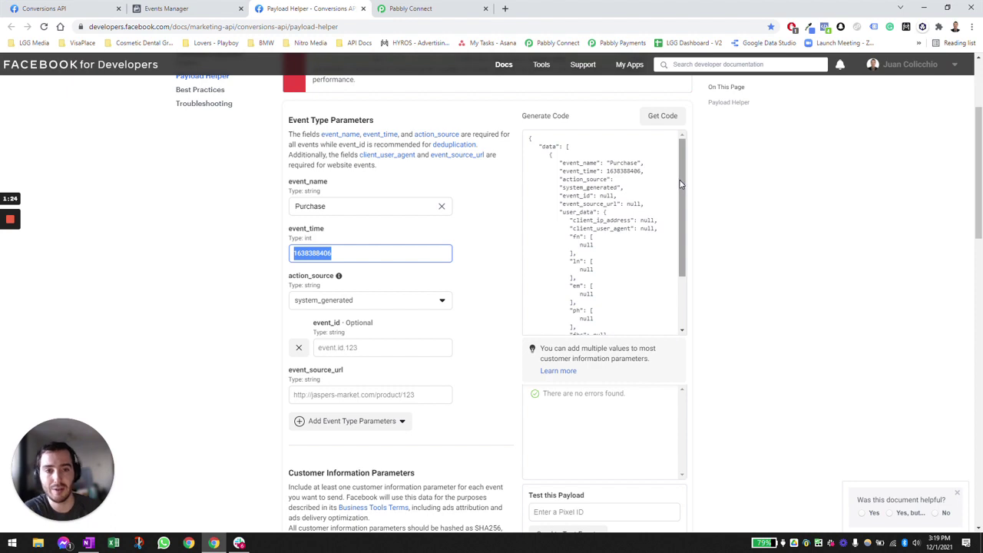
mouse_move(604, 188)
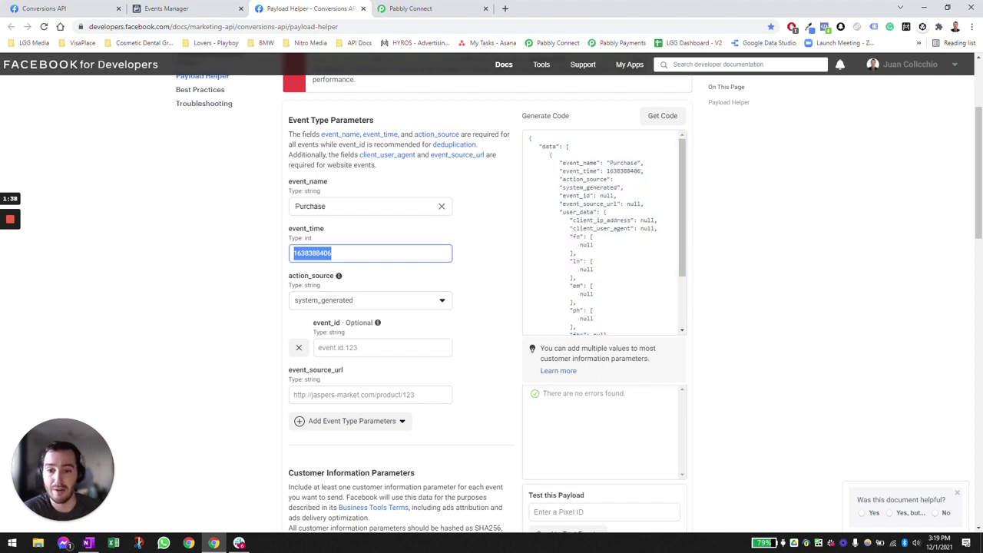
click(373, 346)
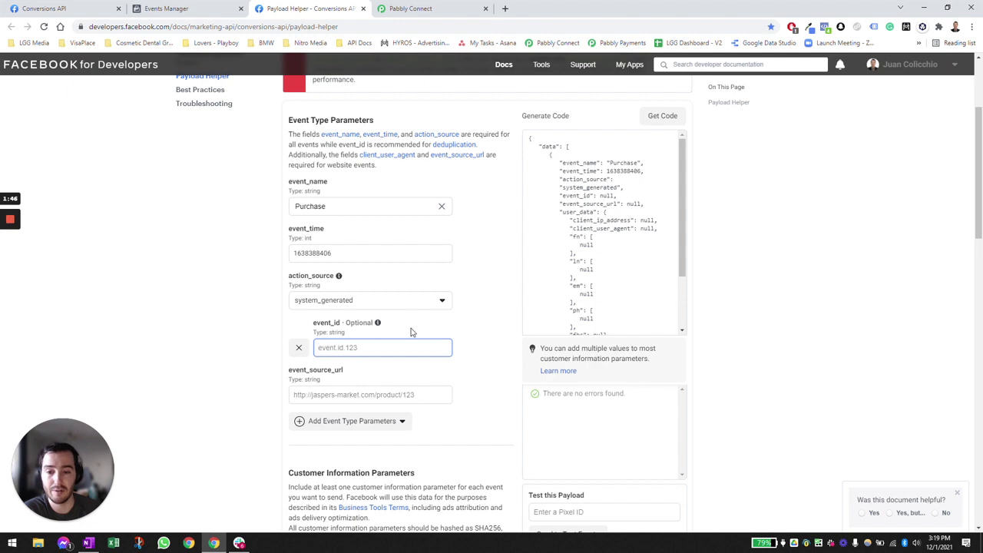
click(368, 393)
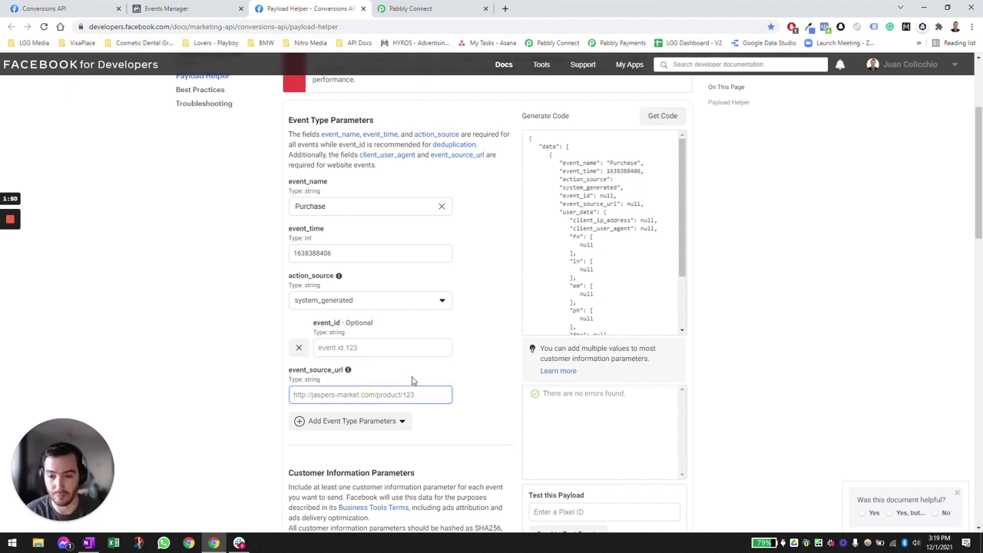
text(www.lg)
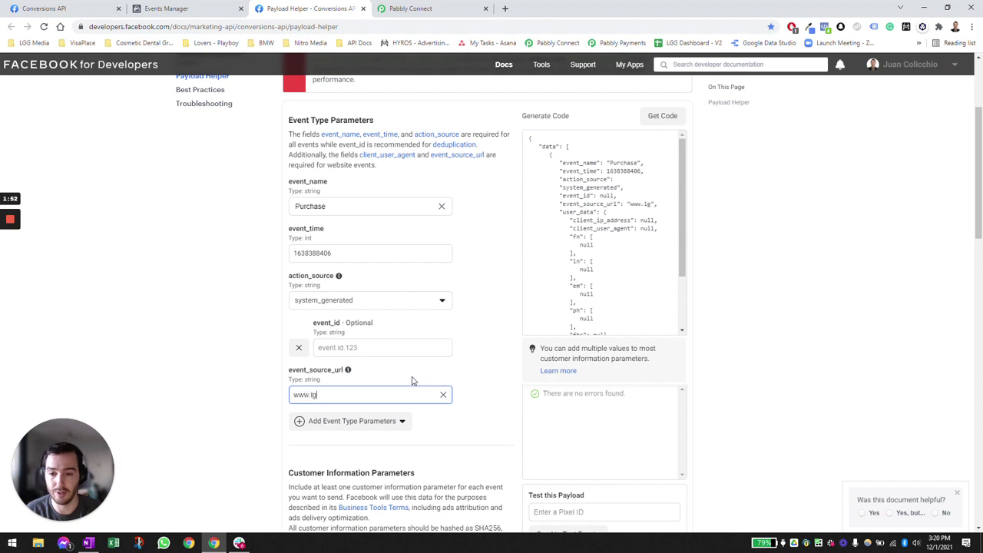
text(g.media)
click(241, 305)
scroll(322, 307, down, 1)
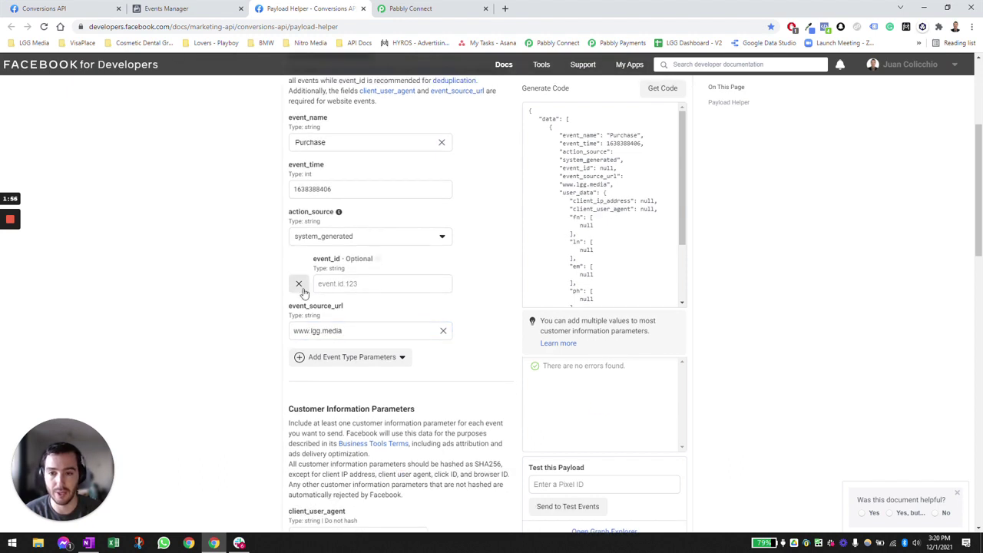
scroll(261, 284, down, 3)
scroll(266, 274, down, 2)
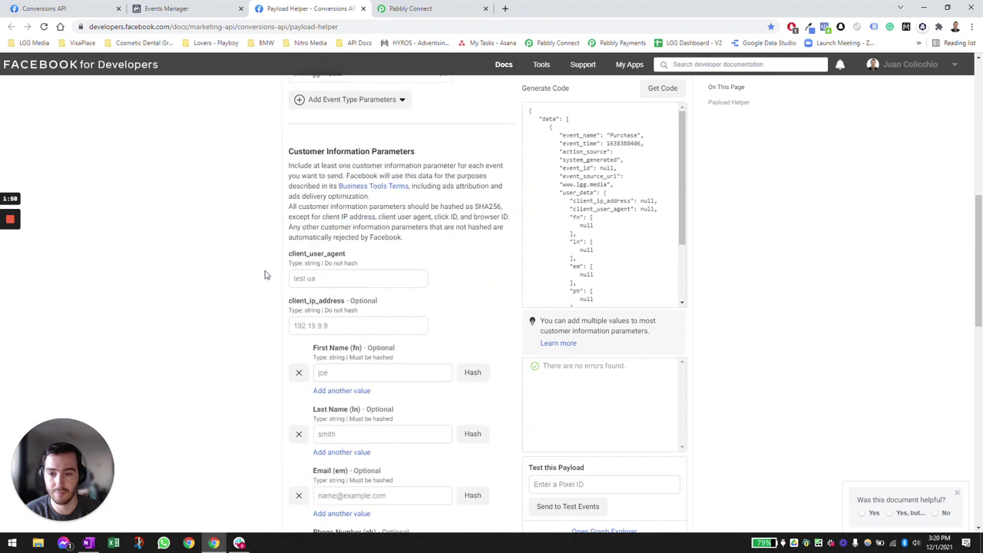
scroll(254, 272, down, 1)
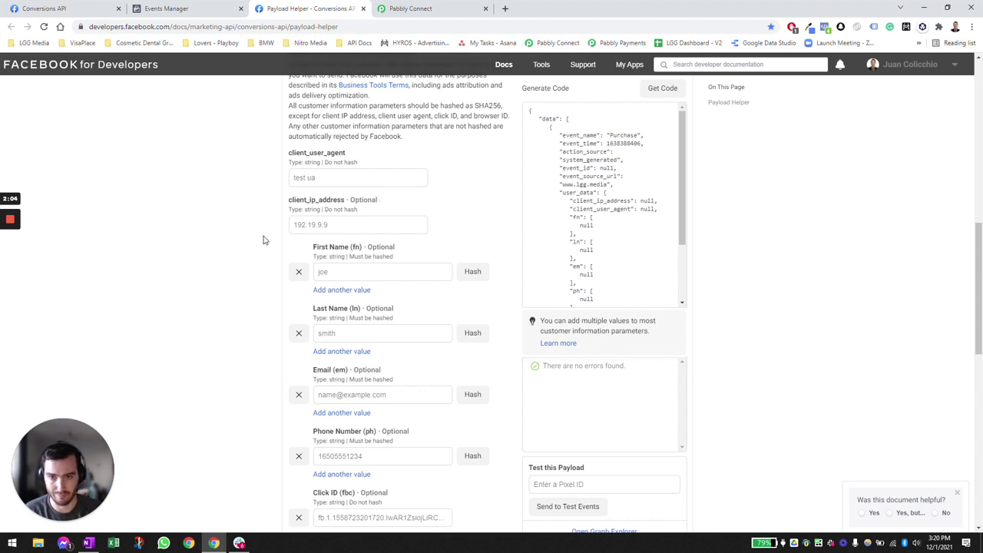
scroll(271, 244, down, 1)
- Enter the test customer's first name, last name, e-mail and phone number
click(373, 233)
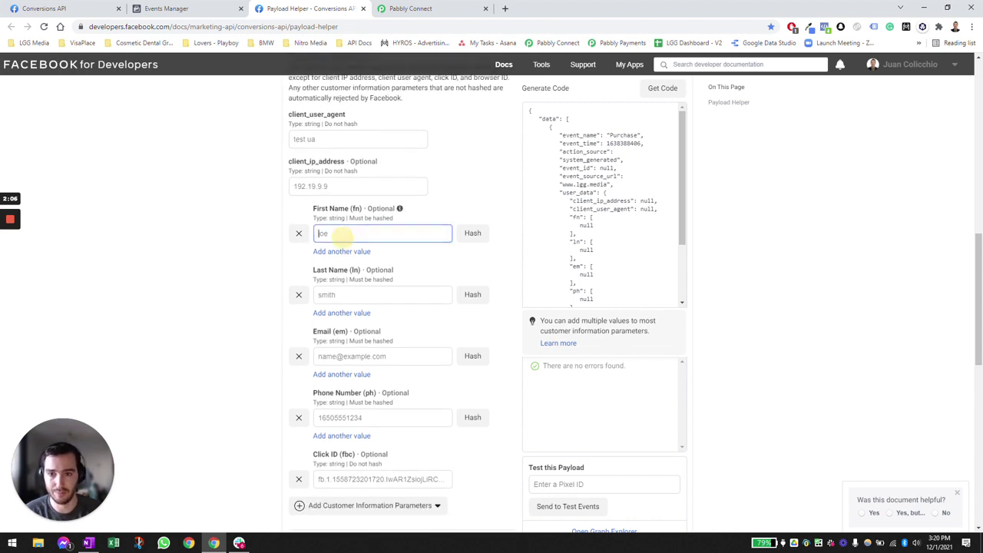
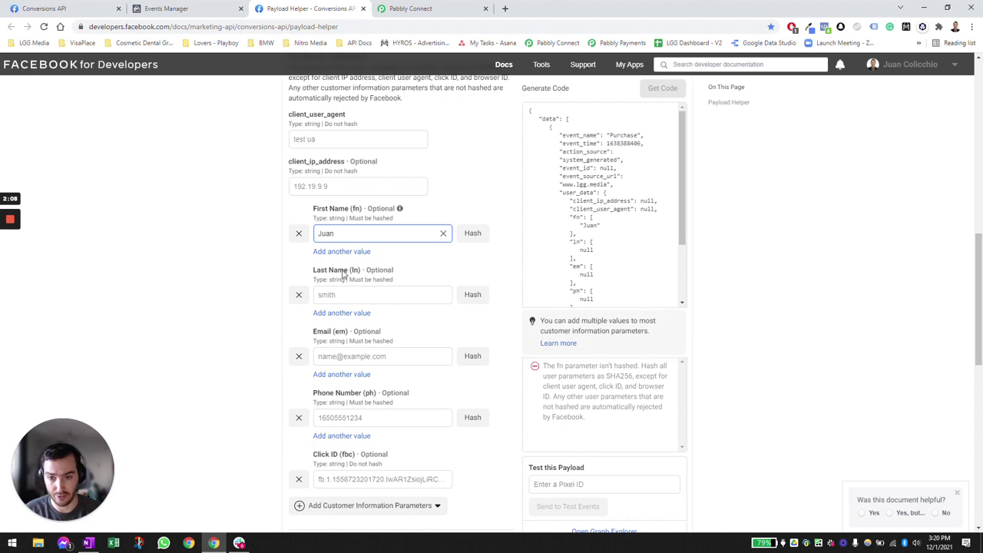
click(381, 294)
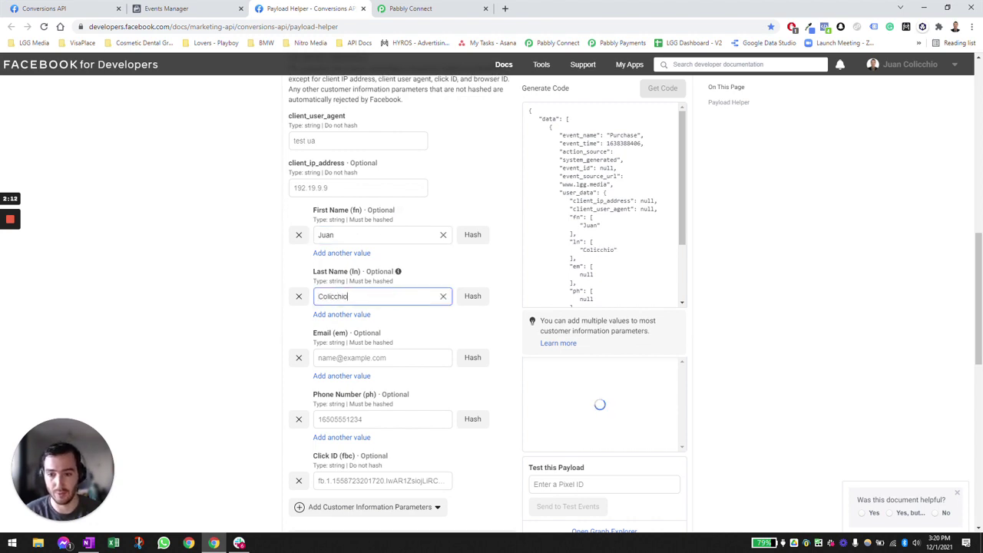
scroll(384, 307, down, 1)
click(381, 317)
text(juan@)
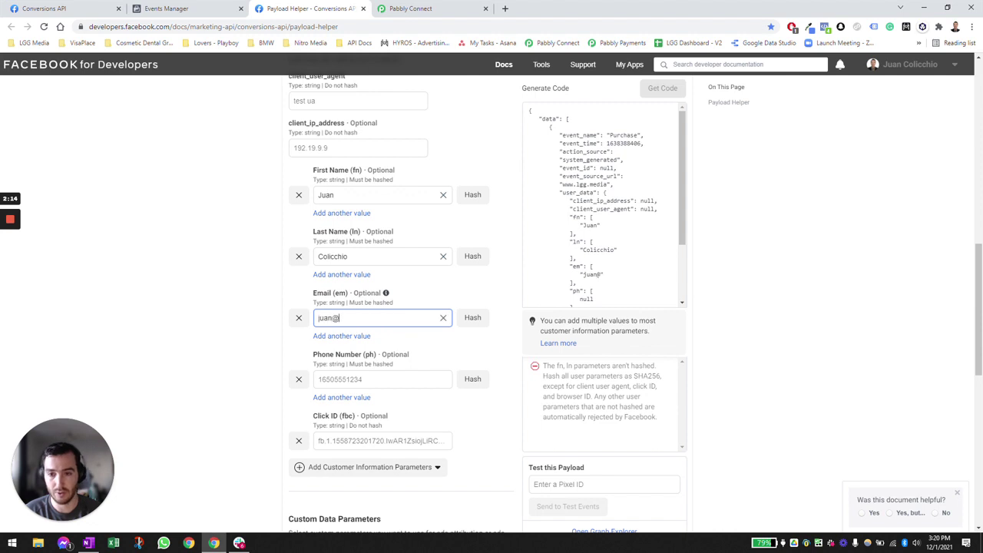
text(test.com)
click(381, 379)
text(2223334444)
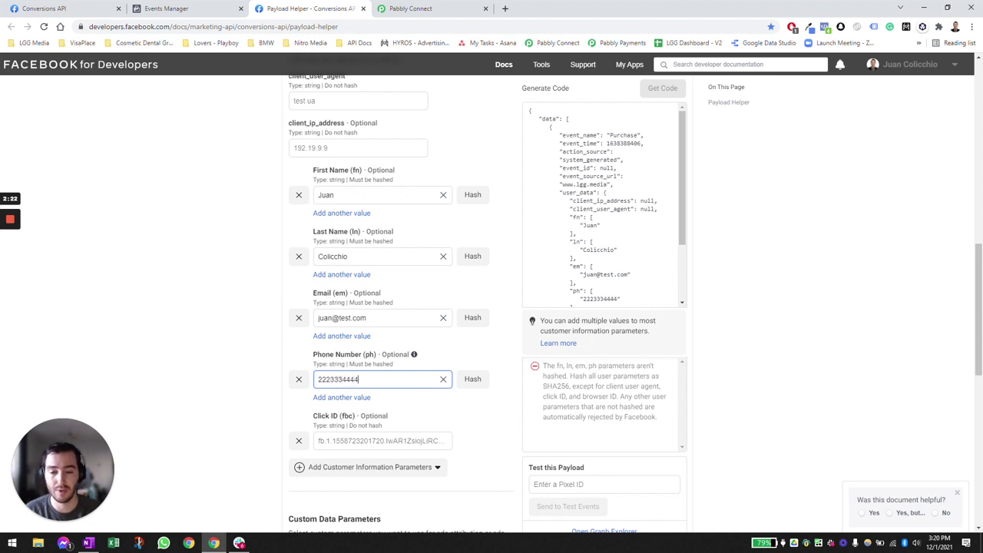
drag(681, 214, 684, 239)
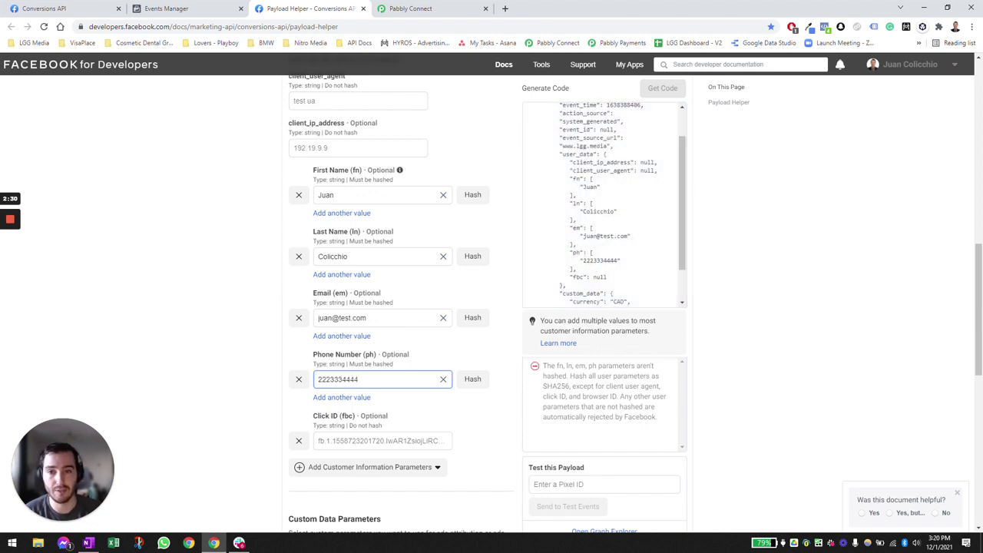
- Hash the first name, last name, e-mail and phone values
click(475, 198)
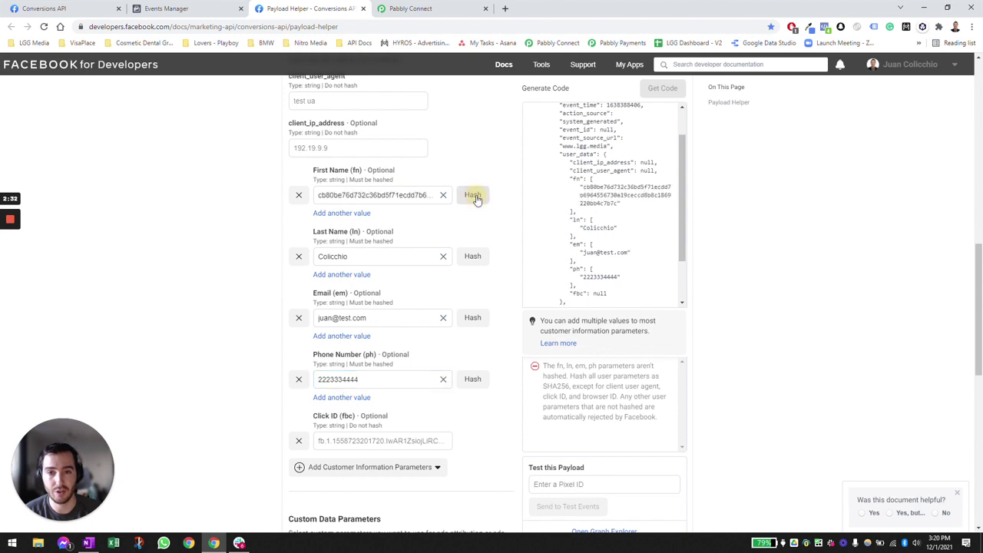
click(474, 259)
click(474, 319)
click(472, 378)
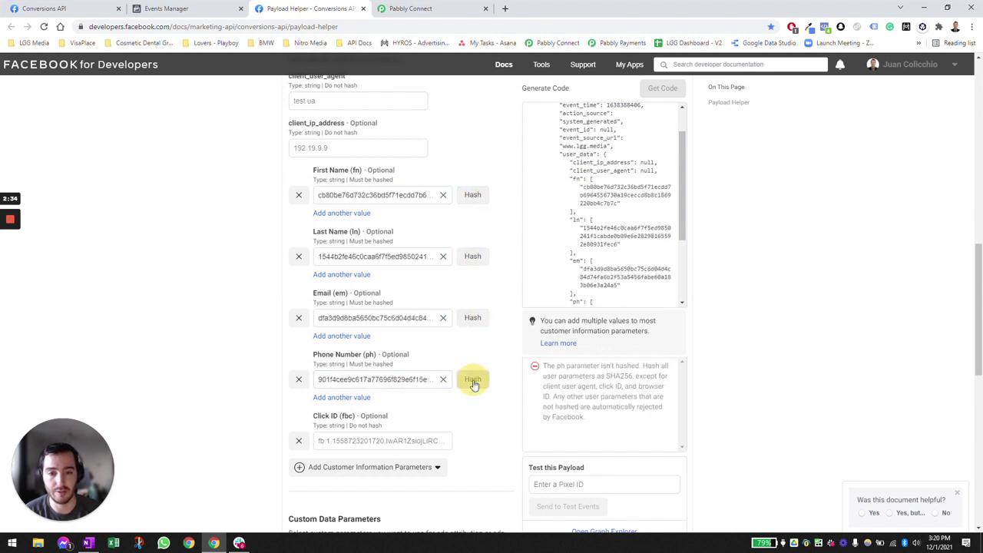
drag(682, 197, 691, 254)
scroll(440, 314, down, 2)
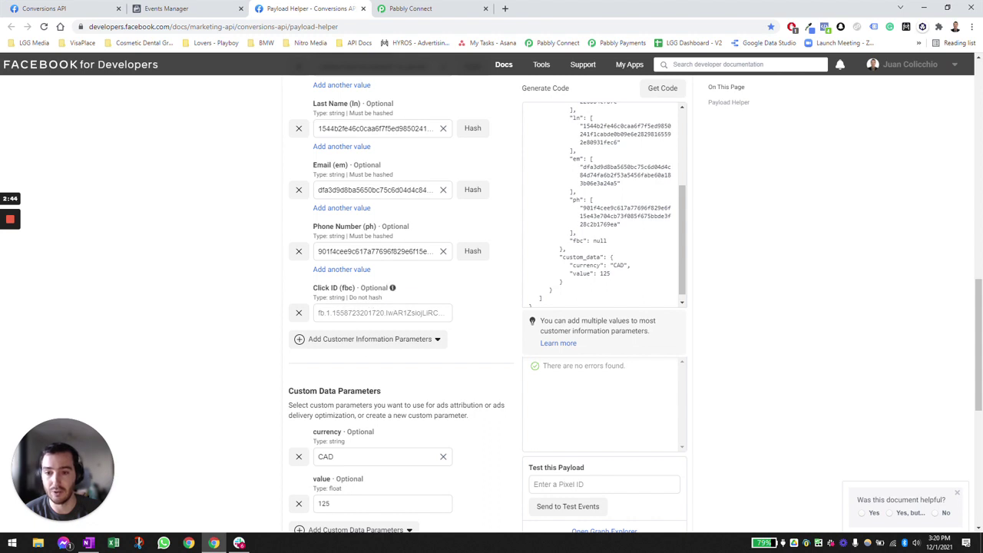
click(359, 312)
text(here goes the fclid id)
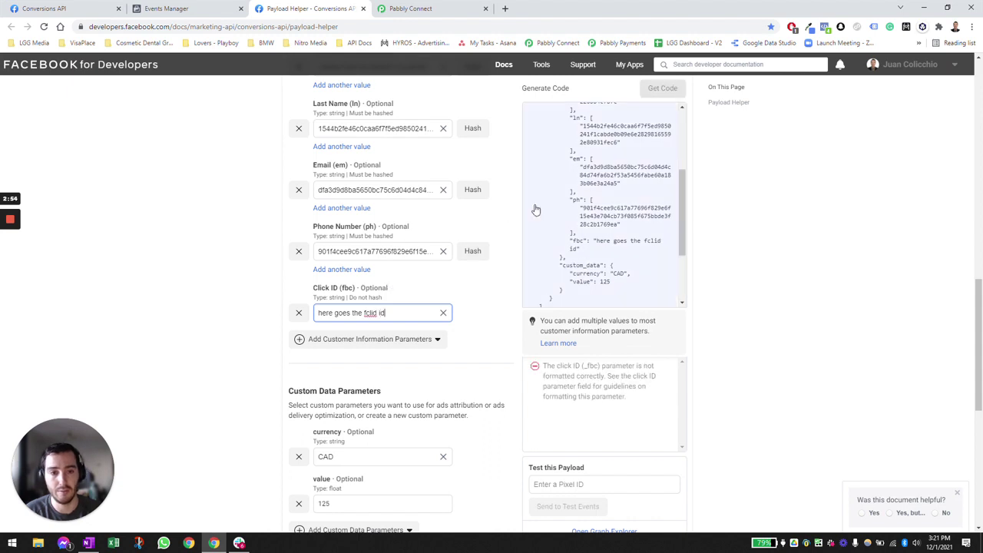
triple_click(382, 312)
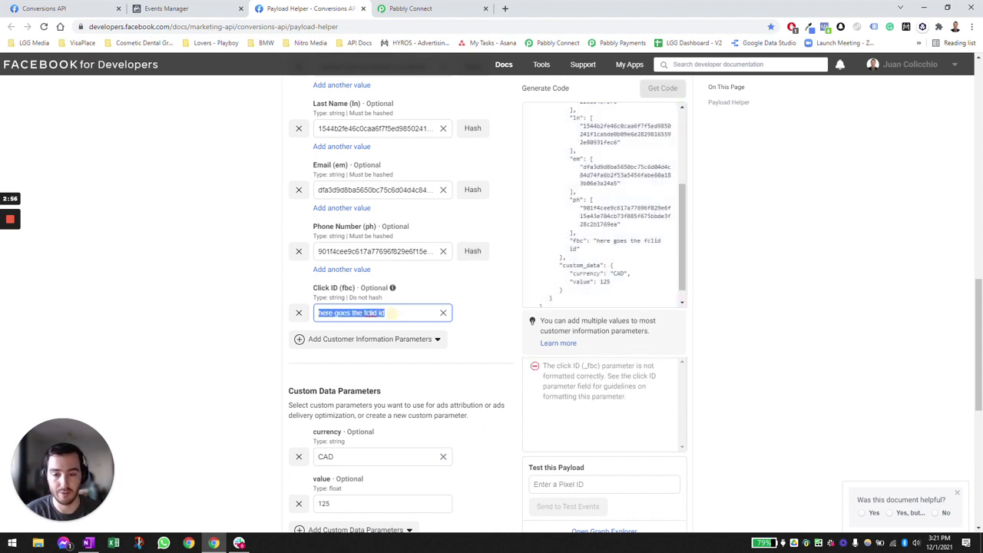
key(ctrl+v)
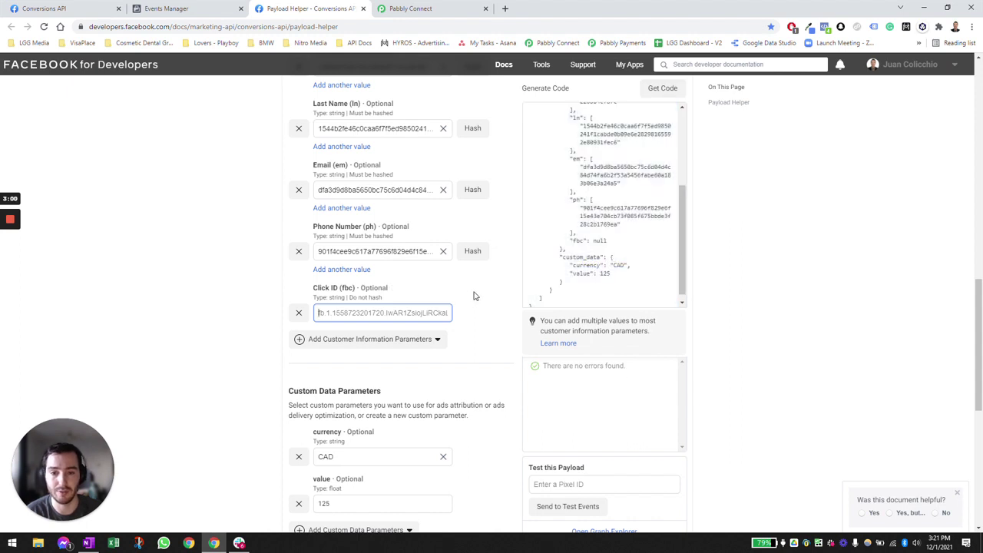
scroll(473, 296, down, 1)
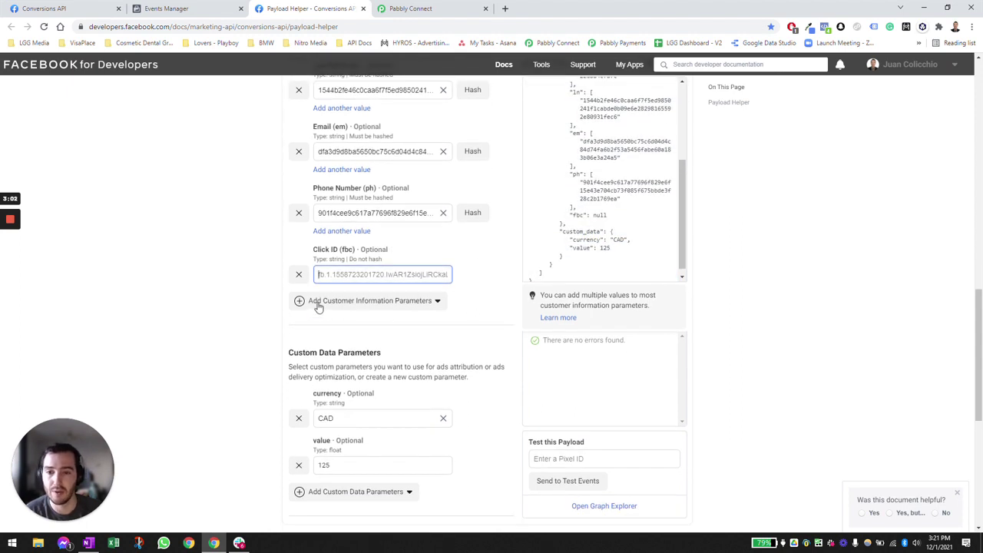
click(372, 303)
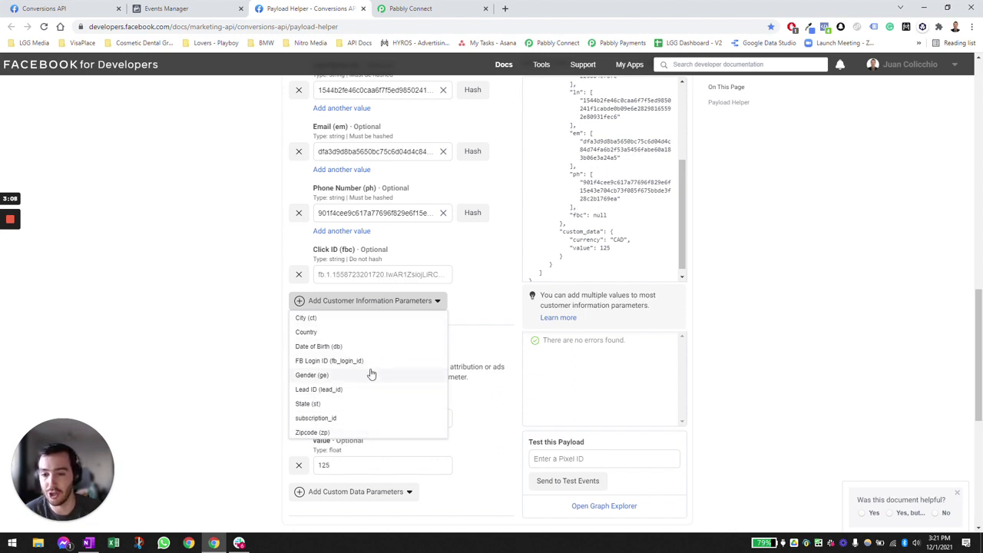
scroll(377, 393, down, 2)
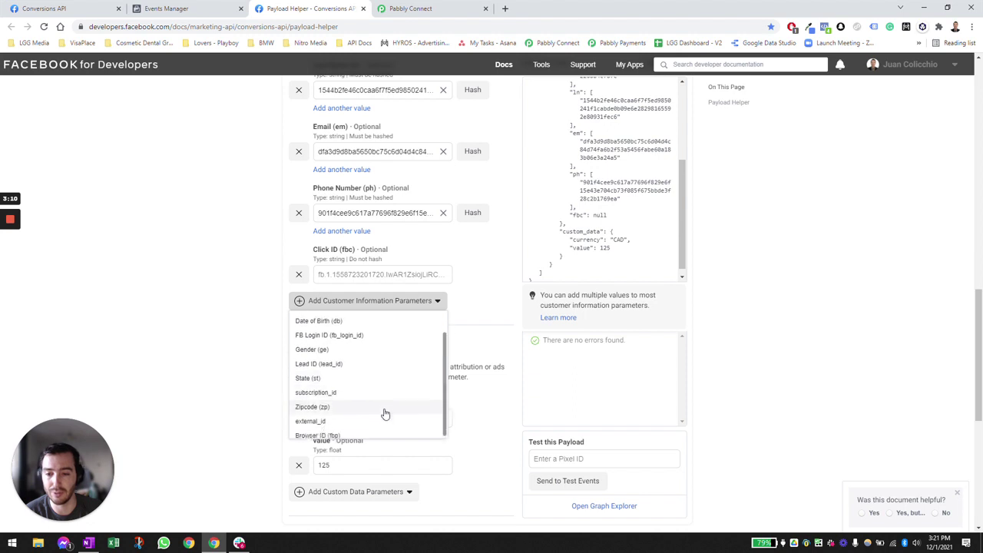
click(261, 269)
scroll(266, 276, up, 2)
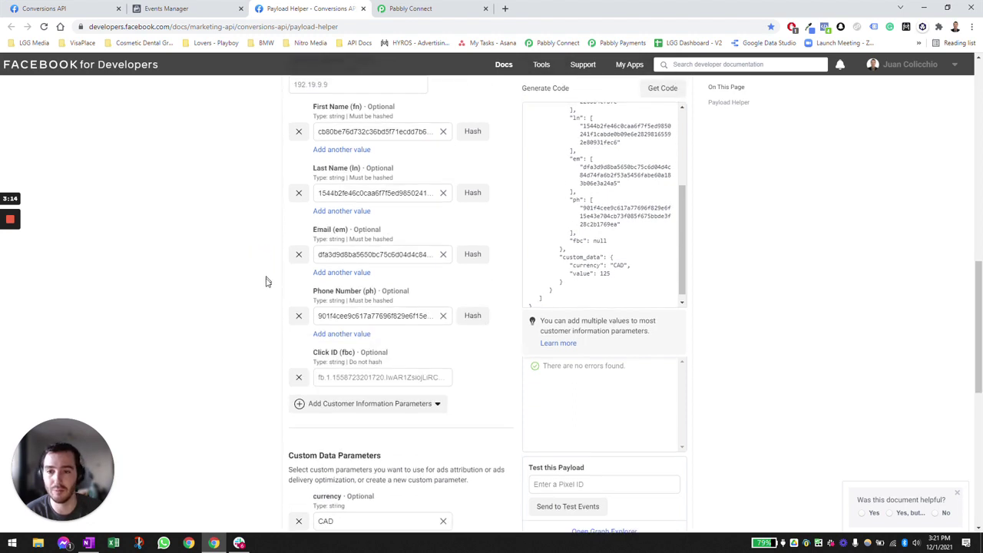
scroll(266, 282, up, 1)
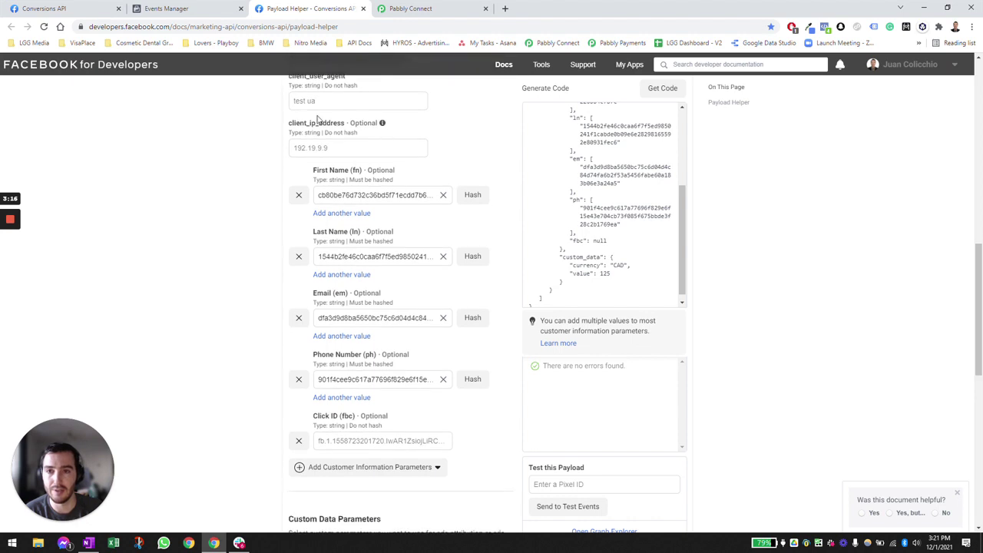
scroll(266, 212, down, 1)
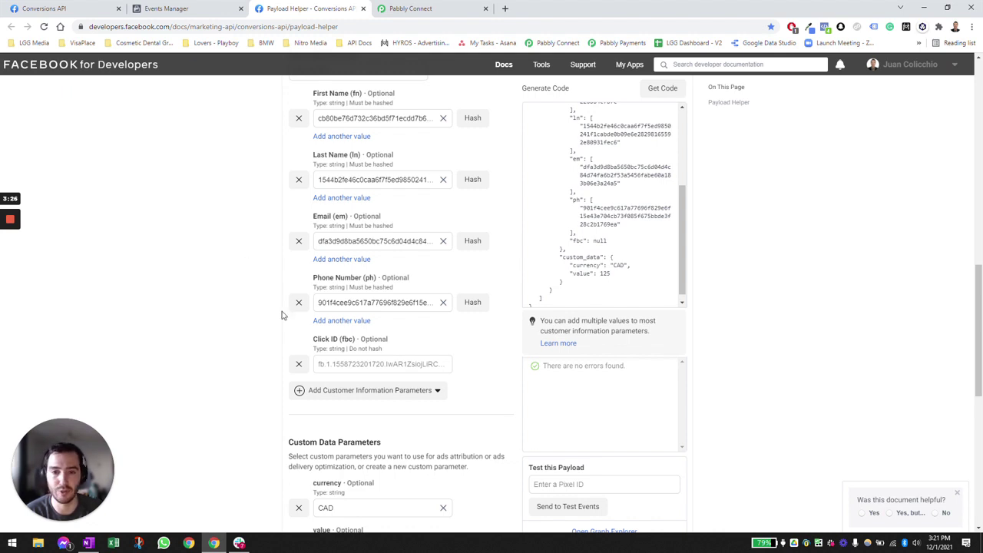
scroll(263, 301, down, 1)
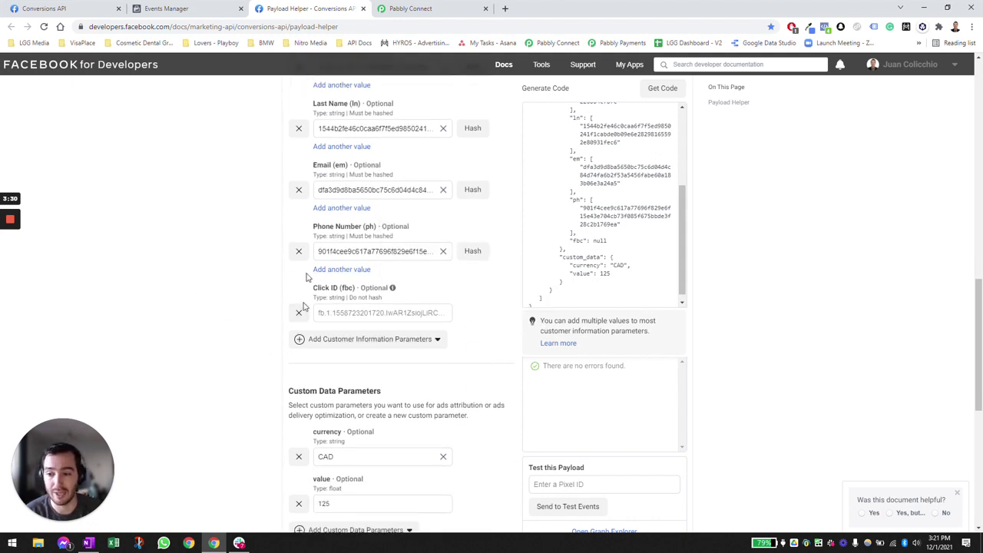
scroll(230, 275, down, 3)
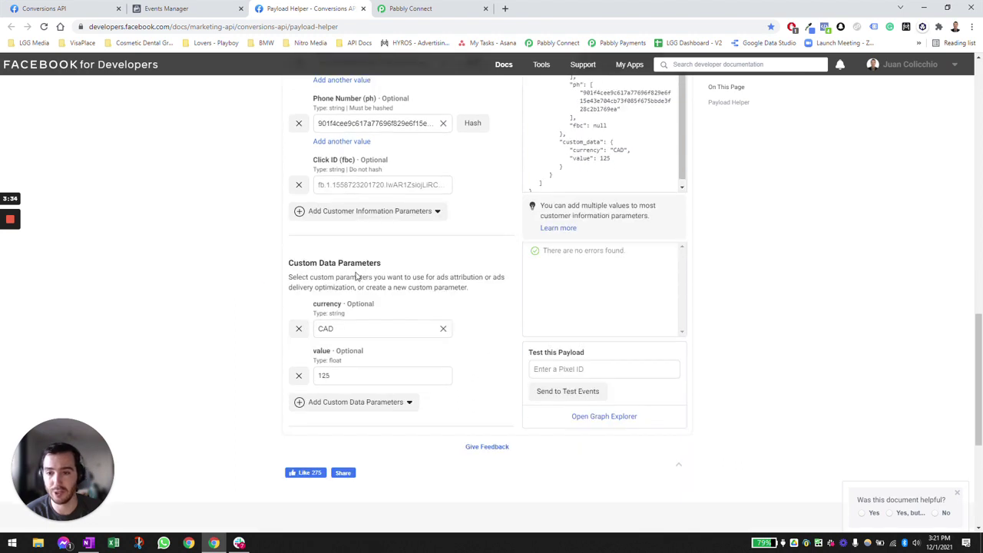
- Keep the currency at CAD and copy the generated Purchase payload JSON
click(347, 404)
click(242, 389)
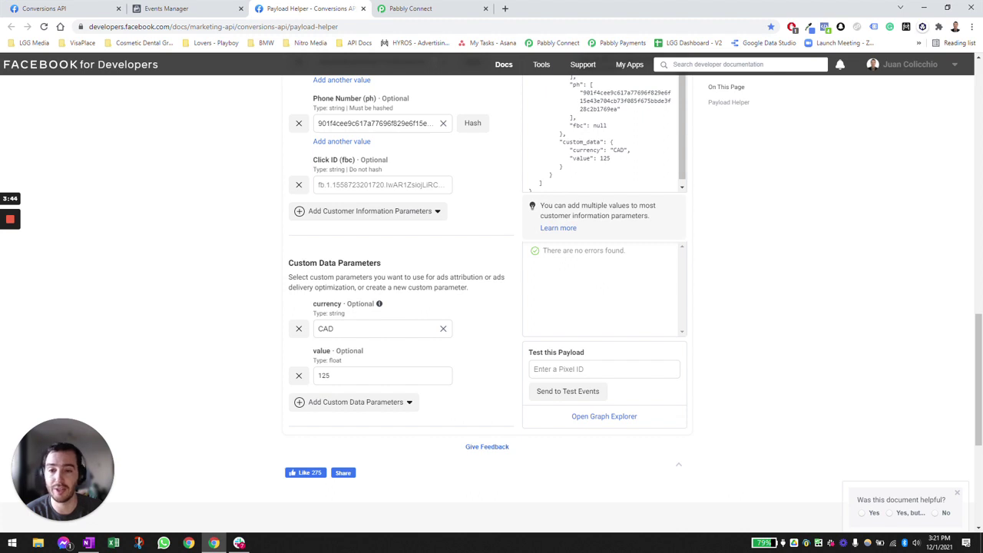
double_click(324, 328)
text(USD)
click(371, 328)
key(BackSpace)
key(BackSpace)
key(BackSpace)
text(CAD)
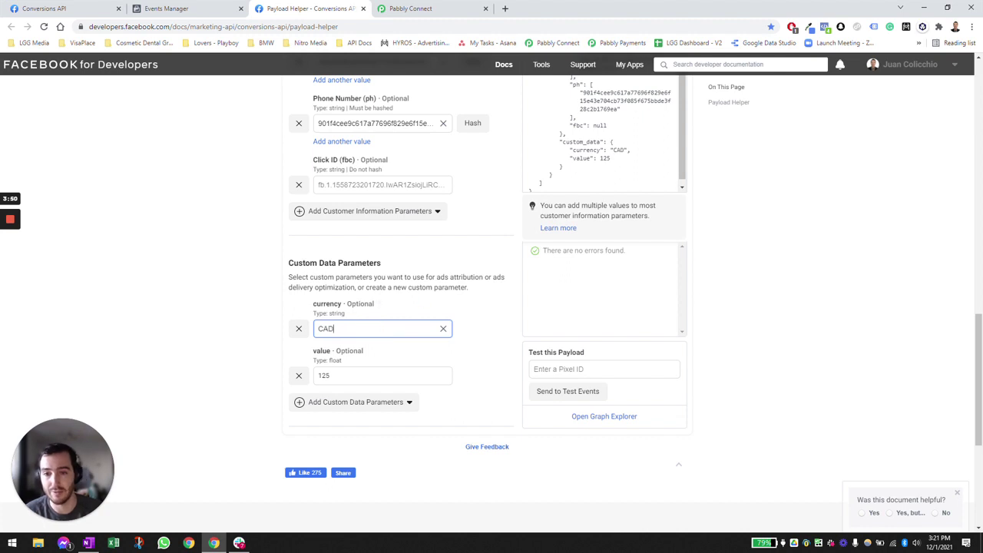
click(400, 298)
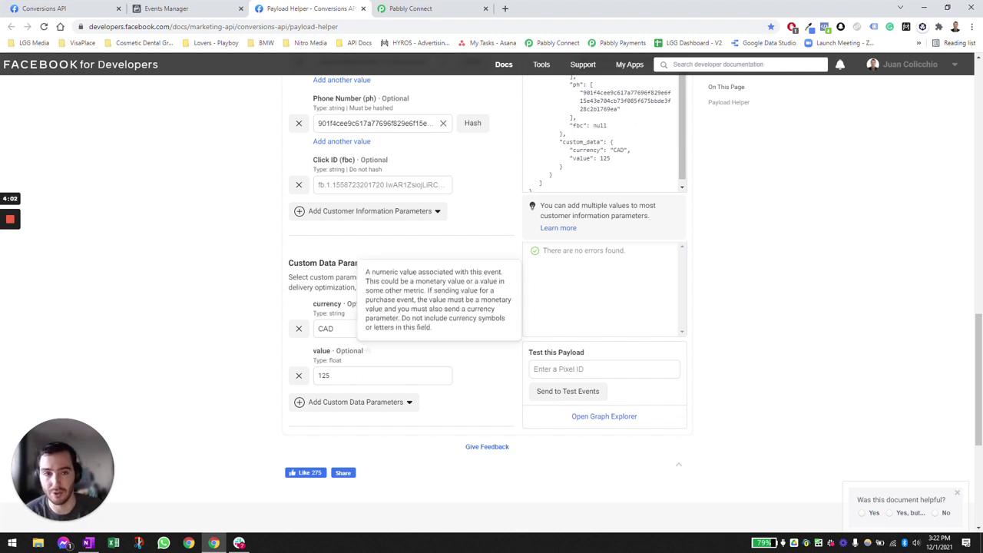
scroll(645, 184, up, 1)
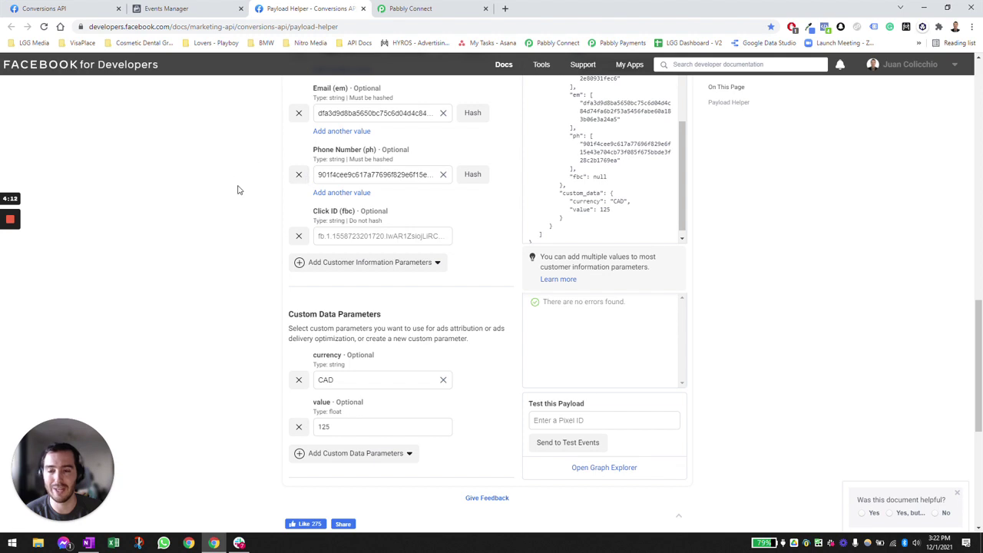
click(628, 192)
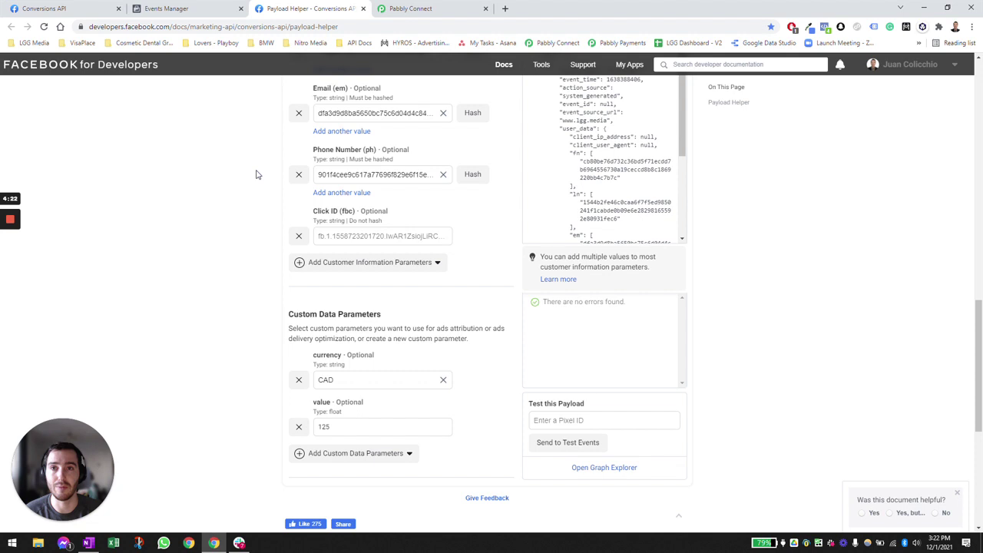
- Create and copy the share link for the Master Template - FB CAPI Purchase Workflow
key(ctrl+Tab)
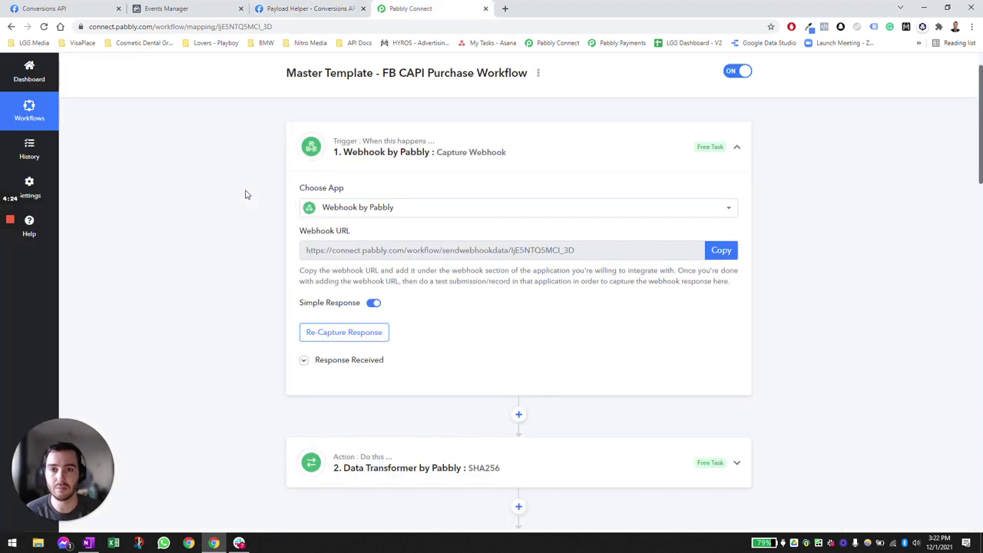
scroll(202, 160, up, 1)
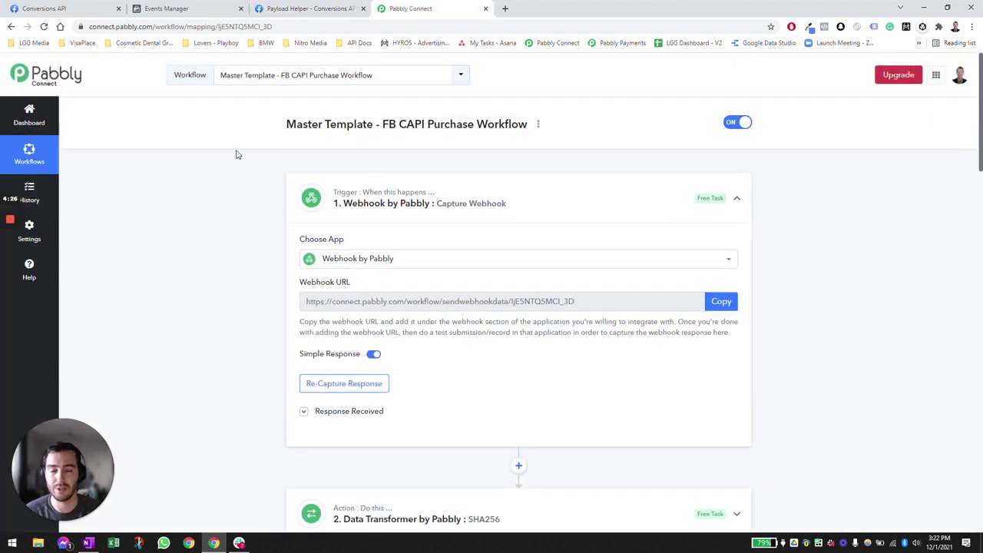
click(537, 124)
click(508, 176)
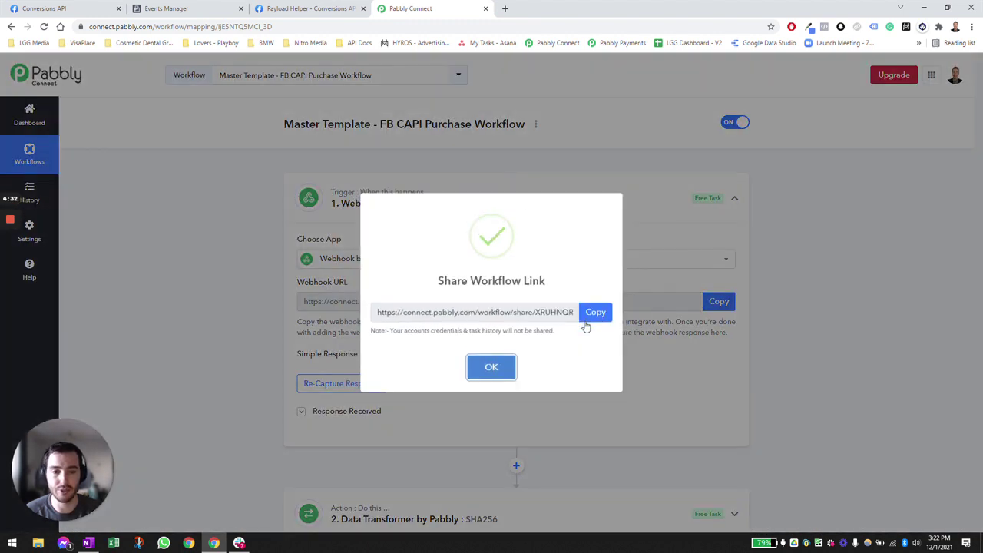
double_click(445, 312)
triple_click(445, 312)
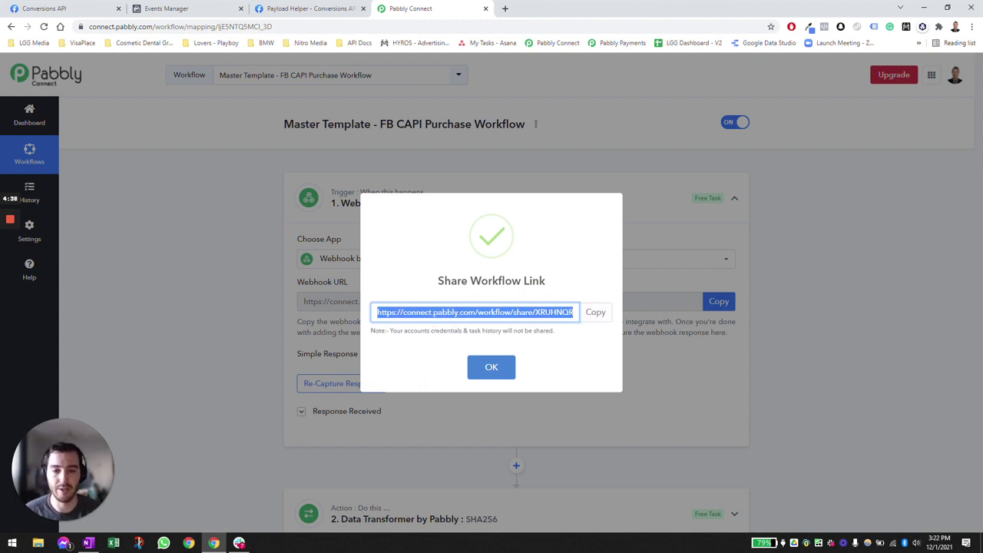
click(591, 311)
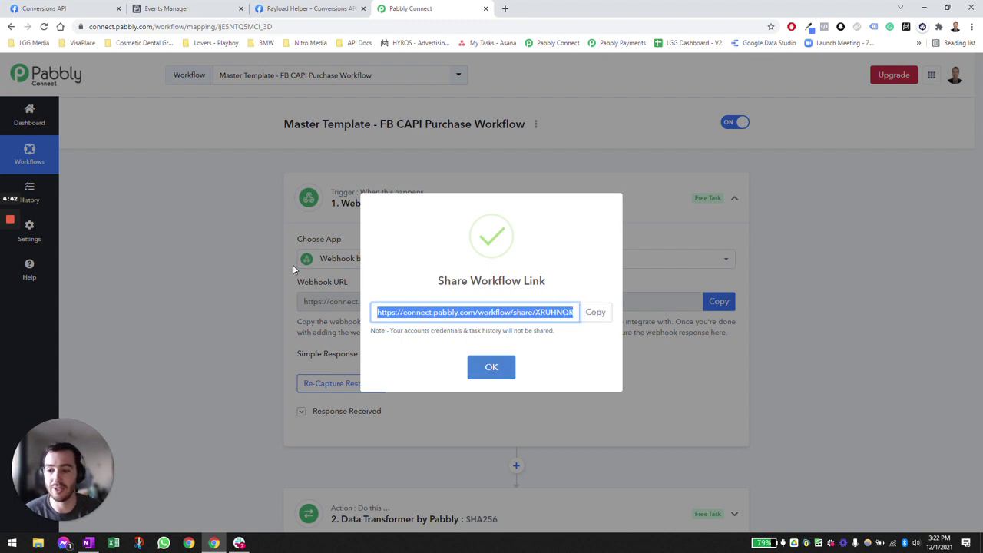
click(496, 371)
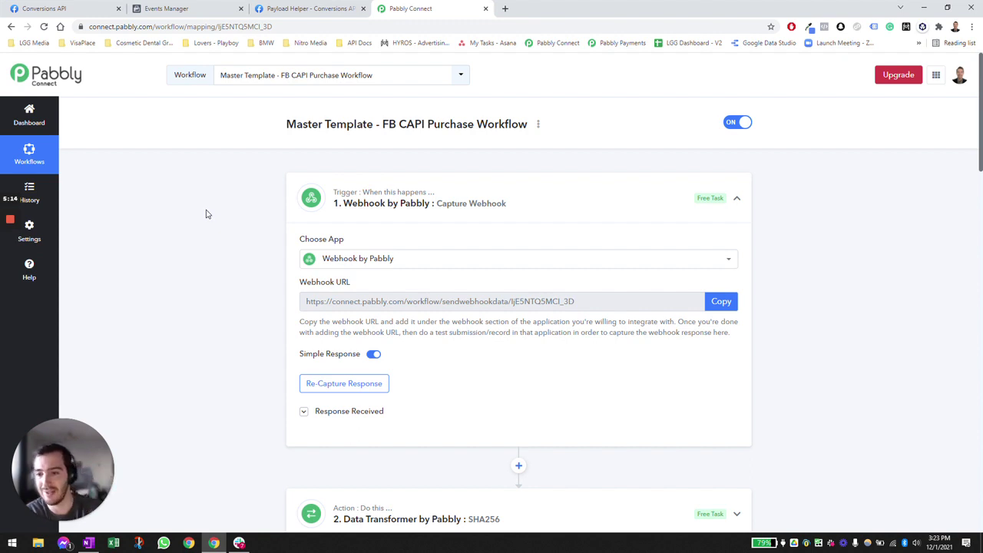
- Scroll to the Webhook by Pabbly trigger and expand its captured response
scroll(219, 215, down, 1)
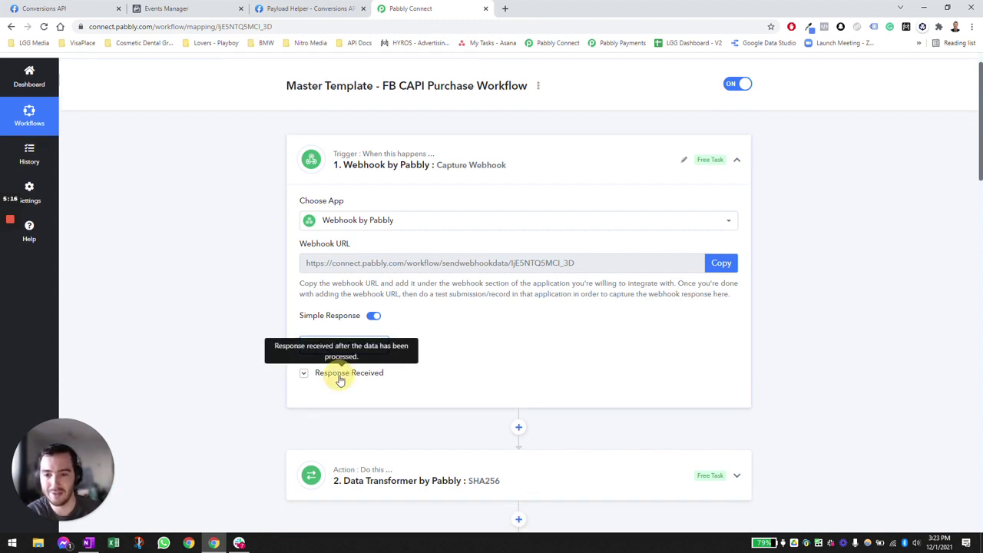
click(342, 370)
- Check the captured webhook data (Currency CAD, Value 149.0) and expand step 2's SHA256 action
scroll(246, 268, down, 3)
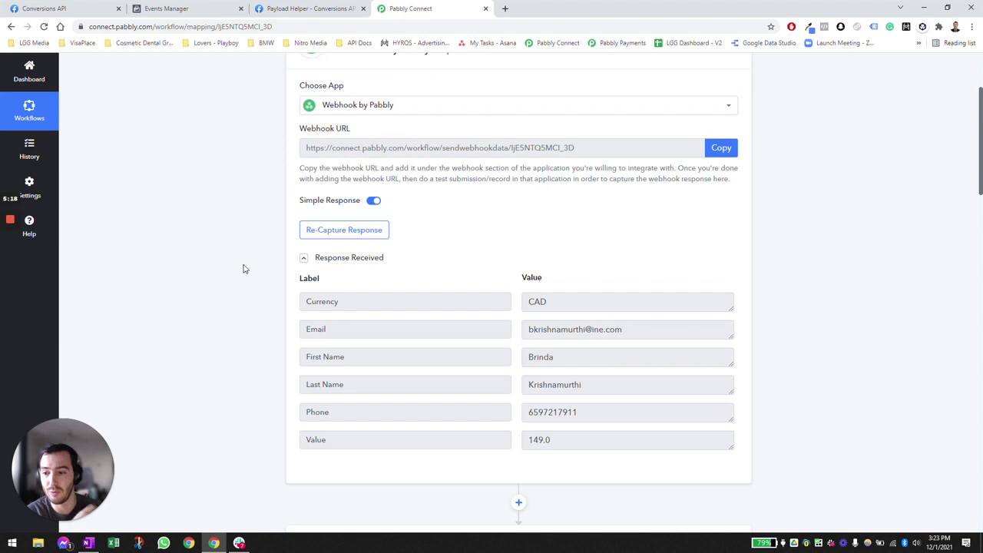
scroll(253, 288, up, 3)
scroll(261, 307, down, 2)
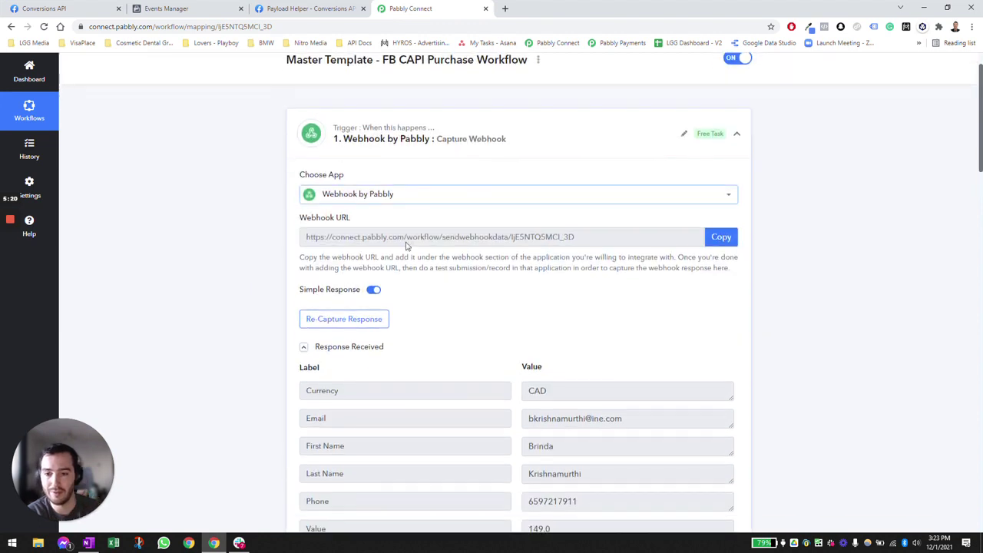
scroll(265, 314, down, 1)
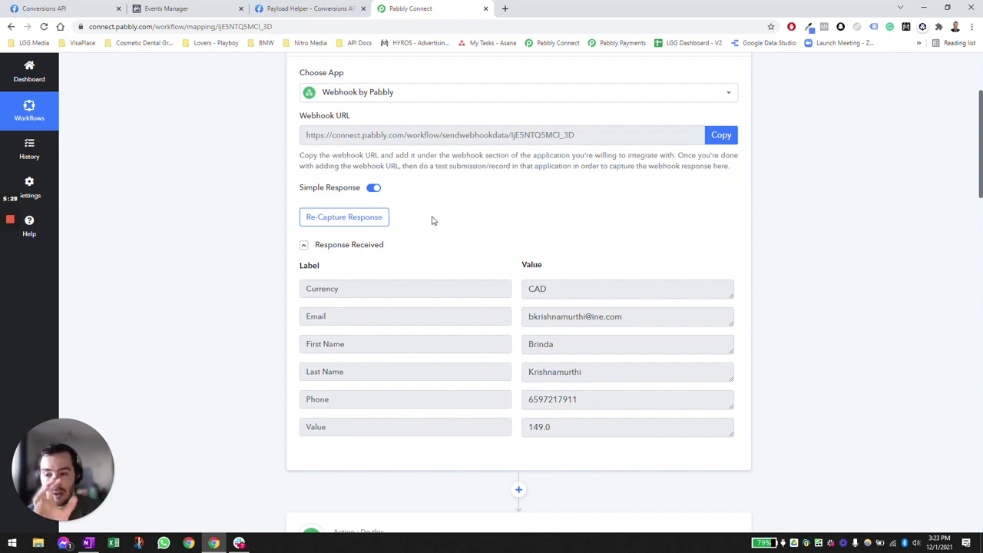
scroll(242, 217, down, 3)
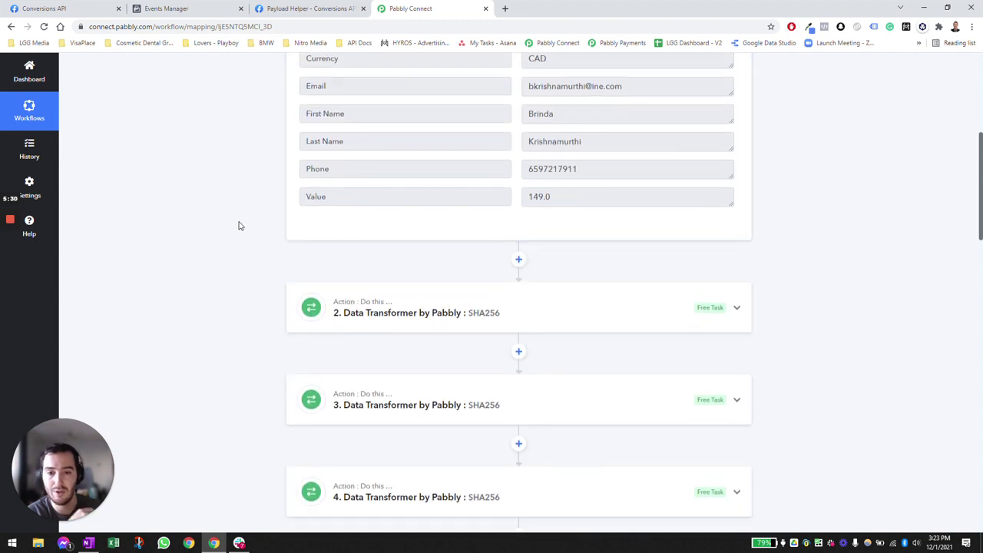
scroll(247, 230, up, 1)
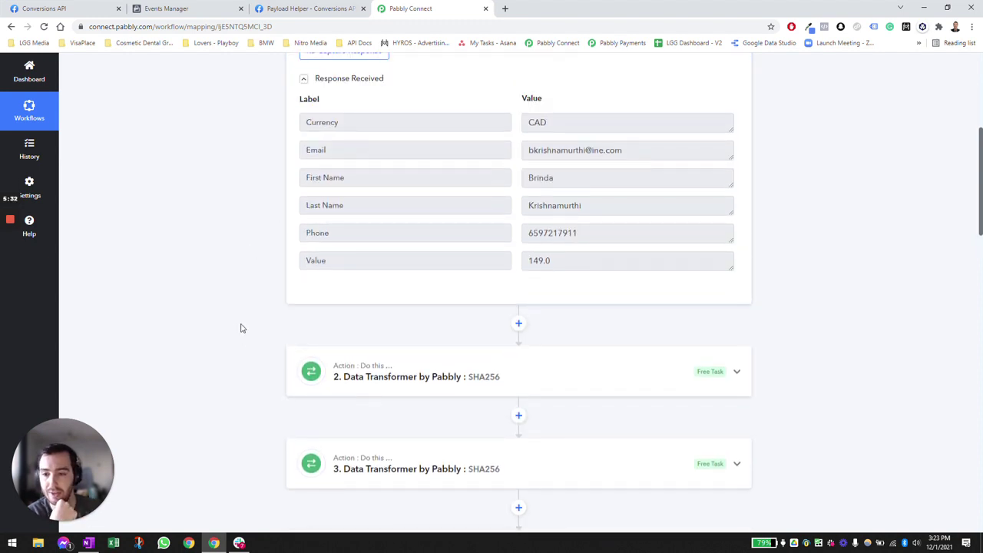
click(419, 388)
- Send a test request for step 2 and inspect the resulting first-name SHA256 hash
scroll(247, 304, down, 1)
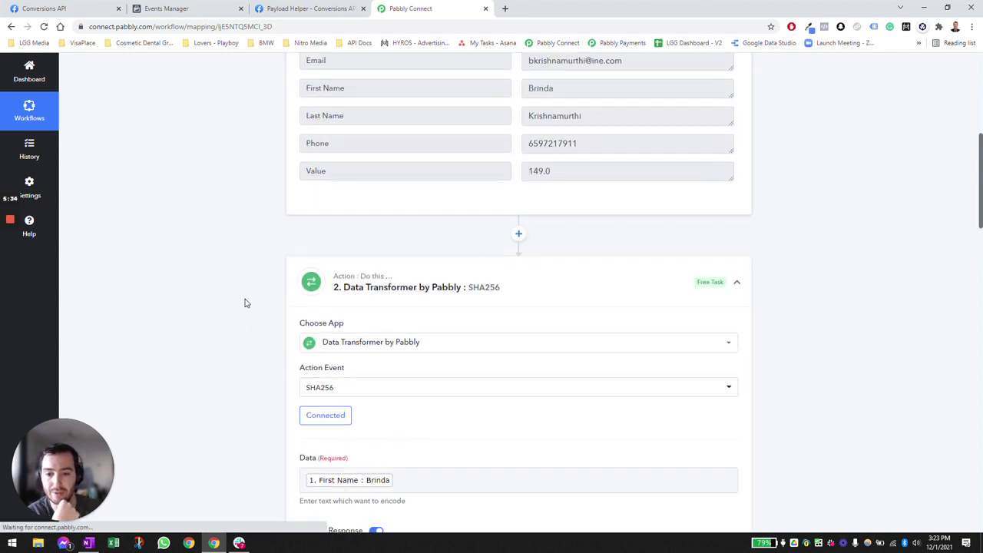
scroll(244, 303, down, 1)
scroll(242, 305, up, 1)
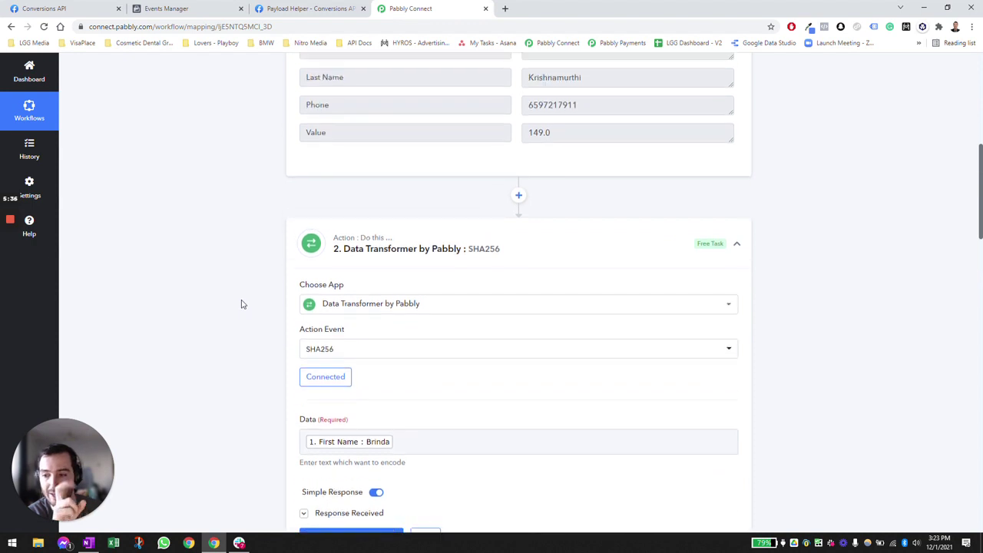
scroll(241, 304, down, 1)
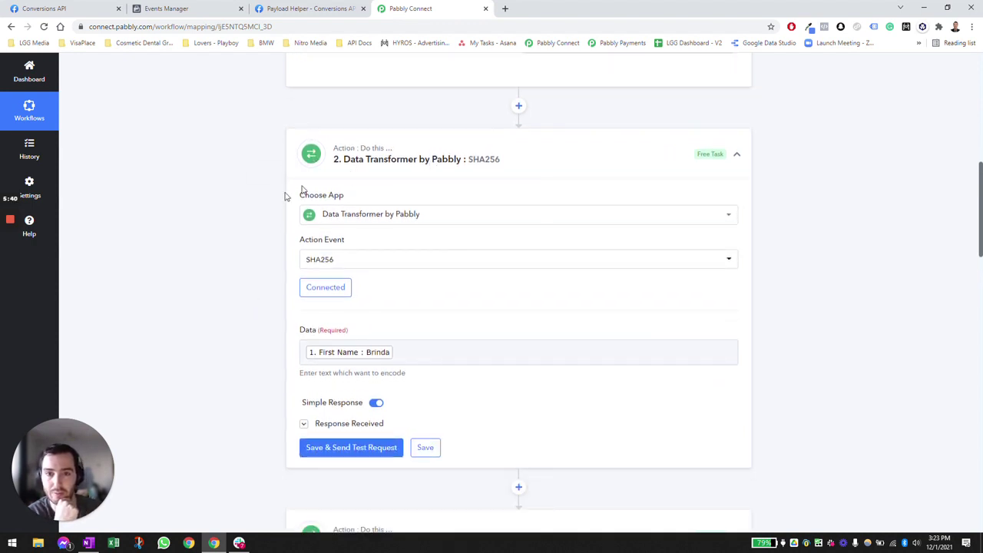
scroll(287, 310, down, 1)
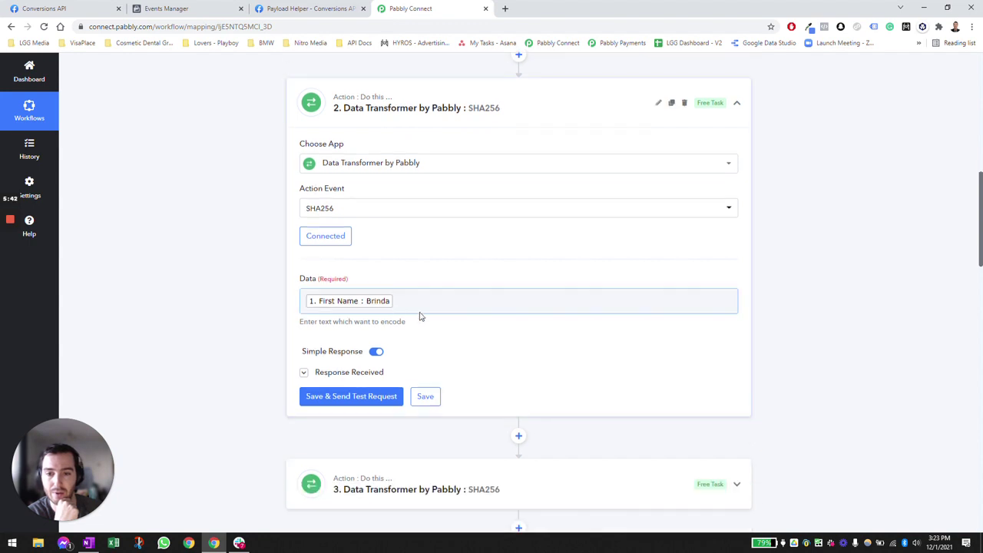
click(366, 397)
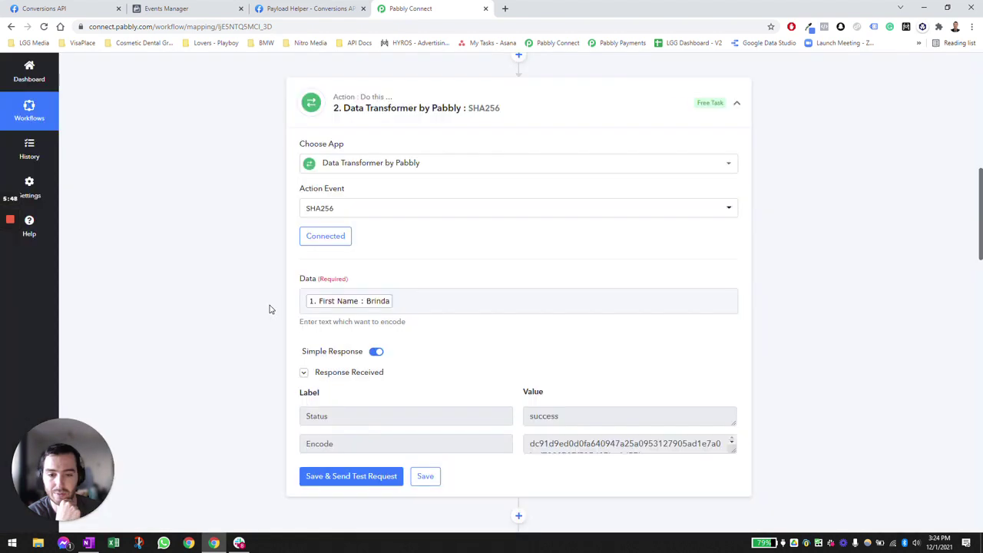
triple_click(587, 444)
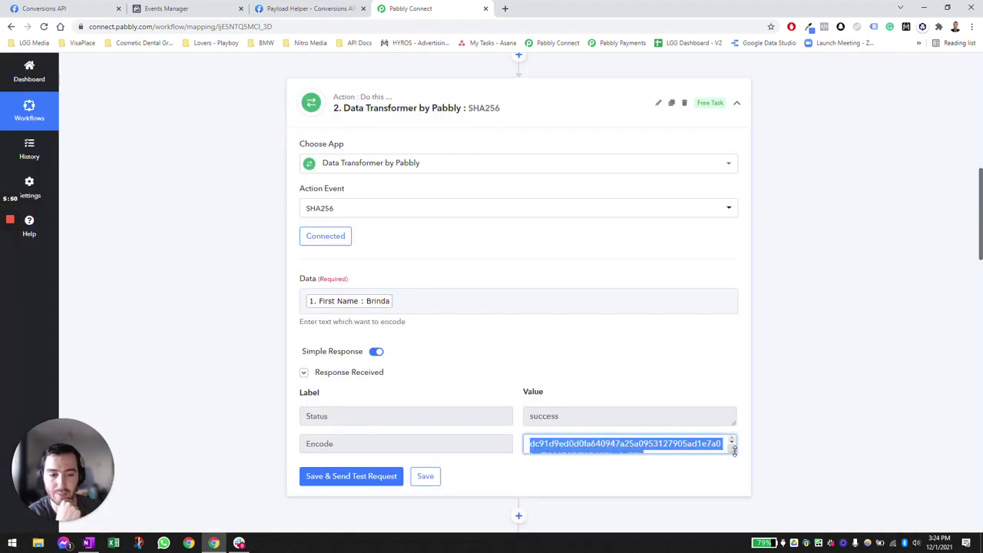
drag(732, 451, 734, 474)
click(211, 355)
- Expand step 3 (Last Name), step 4 (Email) and step 5, the phone Text Formatter
scroll(200, 340, down, 3)
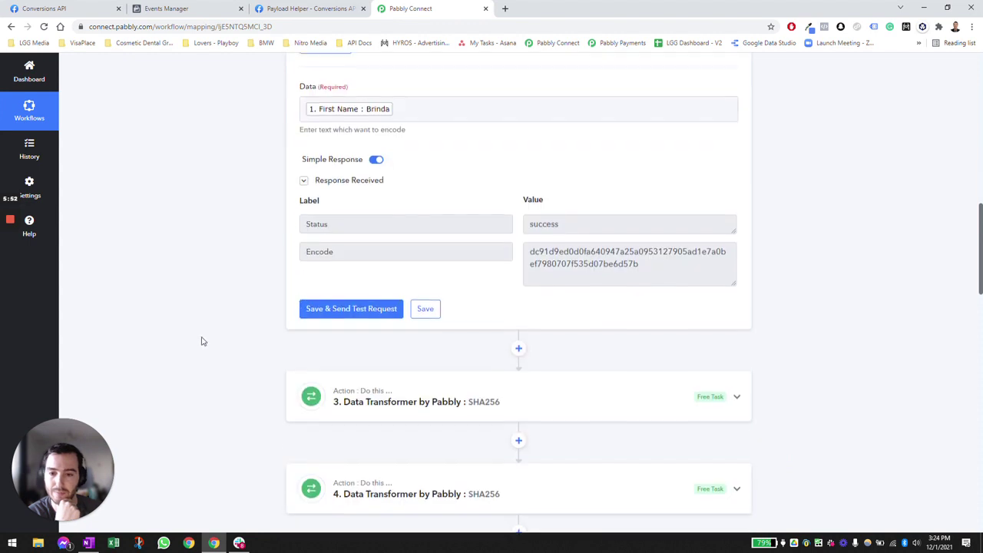
click(439, 333)
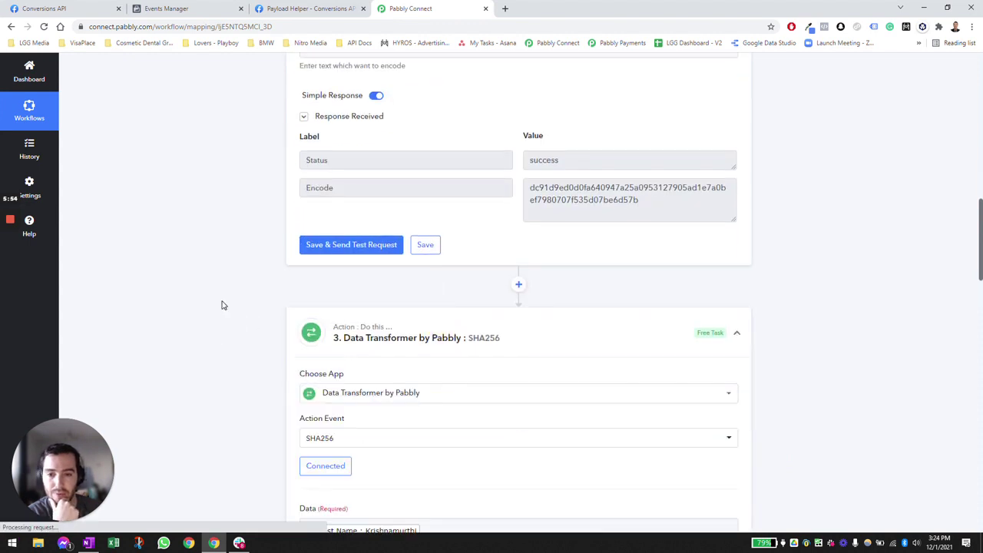
scroll(223, 304, down, 2)
scroll(438, 290, down, 3)
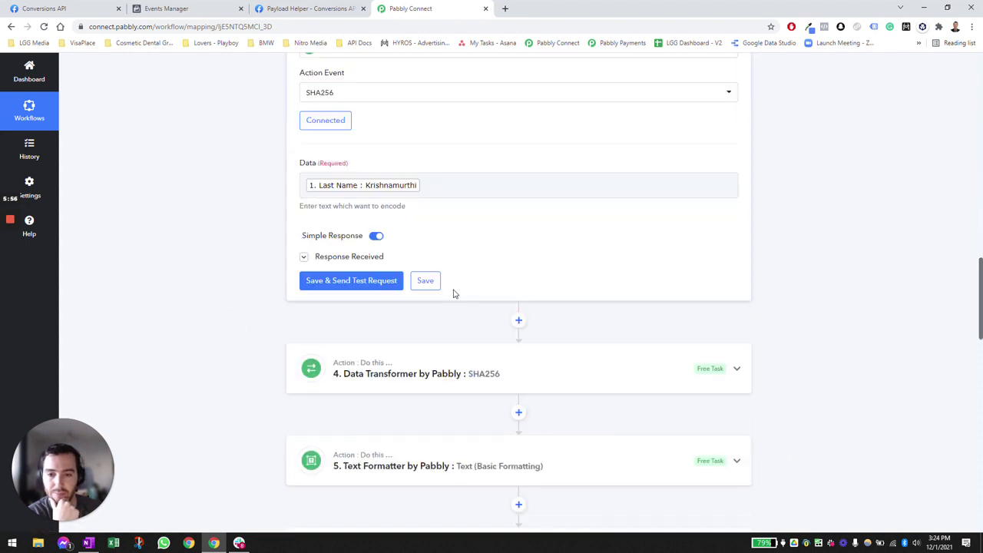
click(417, 270)
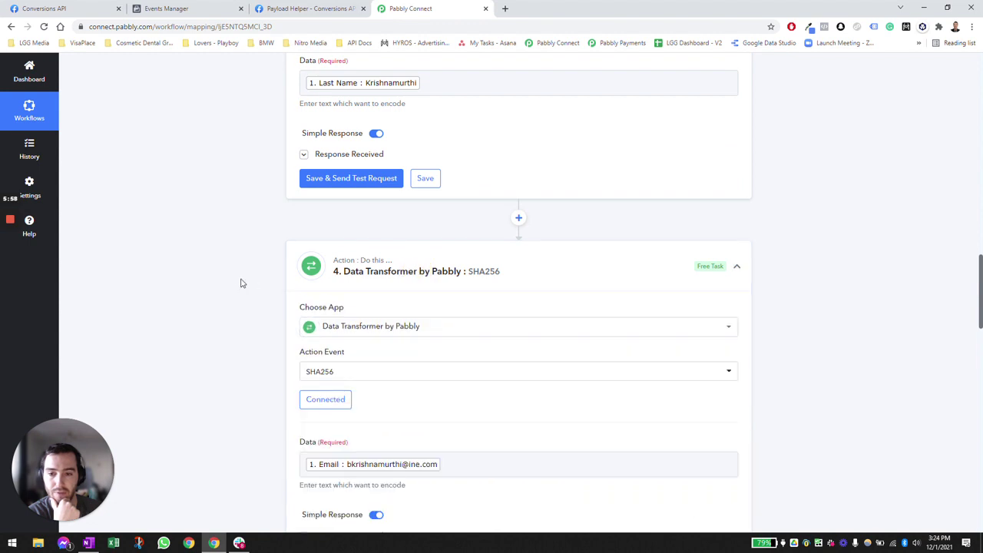
scroll(240, 283, down, 2)
scroll(240, 283, down, 3)
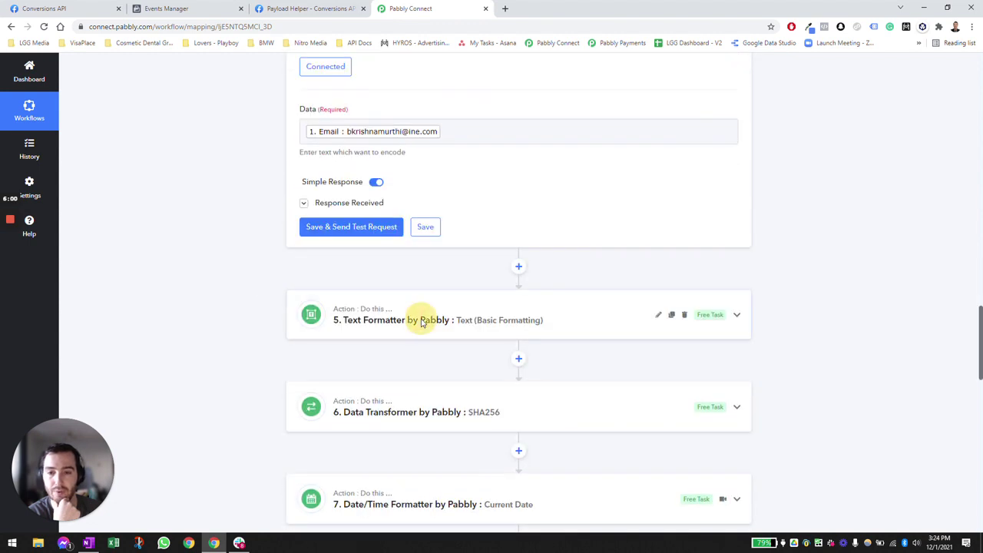
click(425, 317)
- Expand step 6's SHA256 action and briefly check step 5's phone formatter output
scroll(222, 264, down, 3)
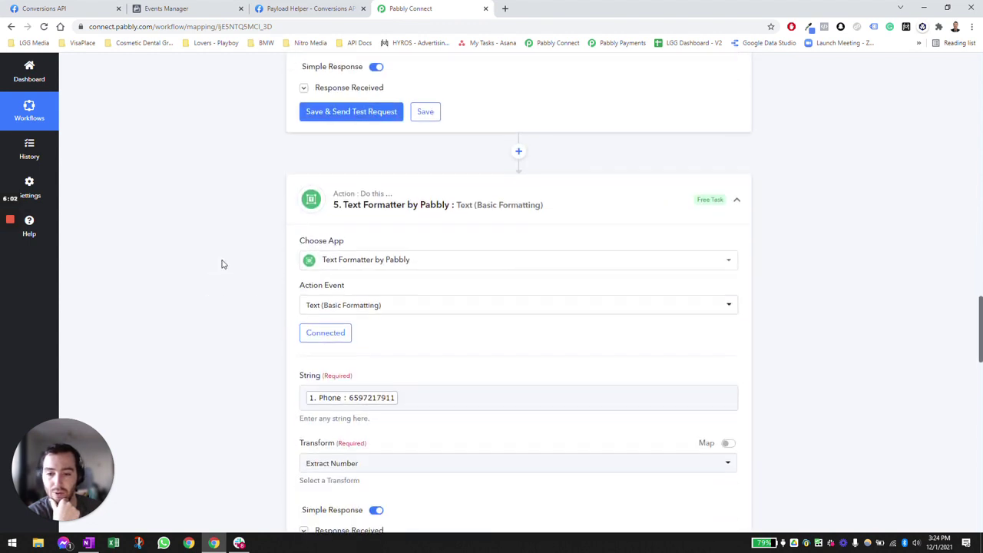
scroll(422, 238, up, 1)
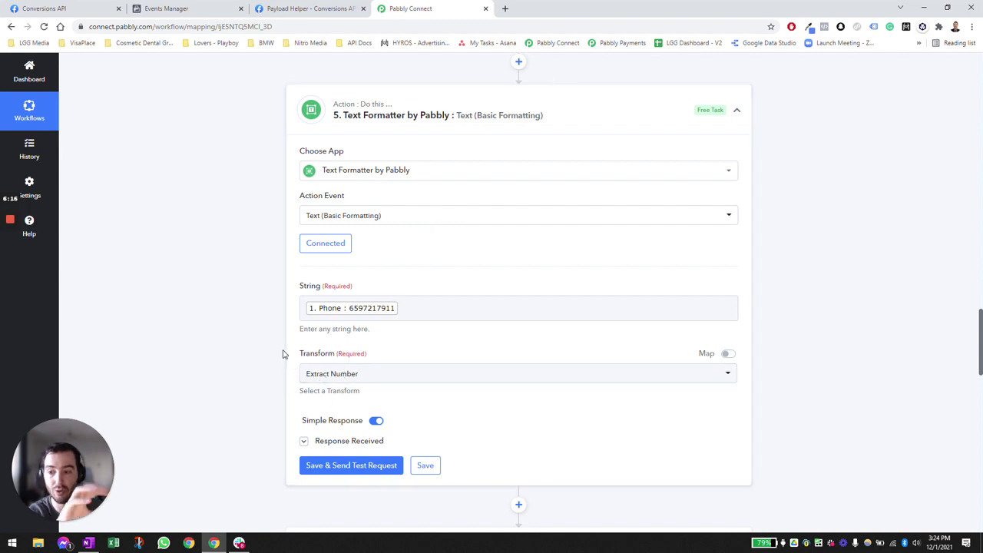
scroll(192, 291, down, 1)
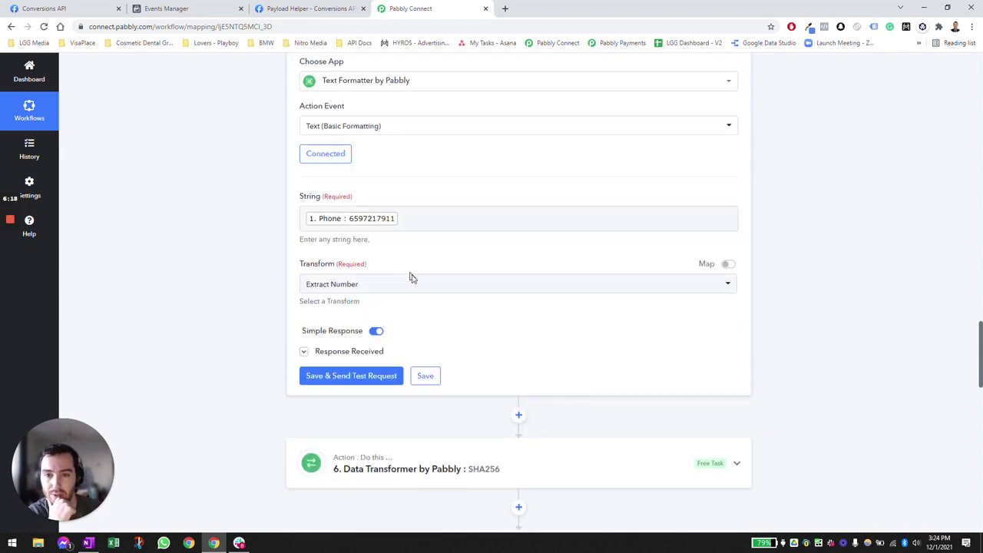
scroll(430, 292, down, 1)
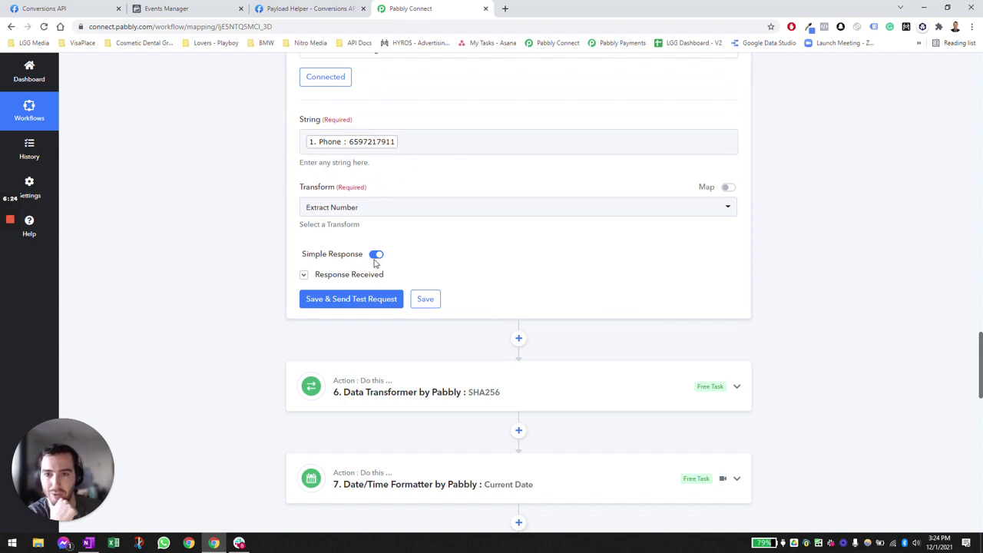
scroll(283, 263, down, 1)
click(407, 320)
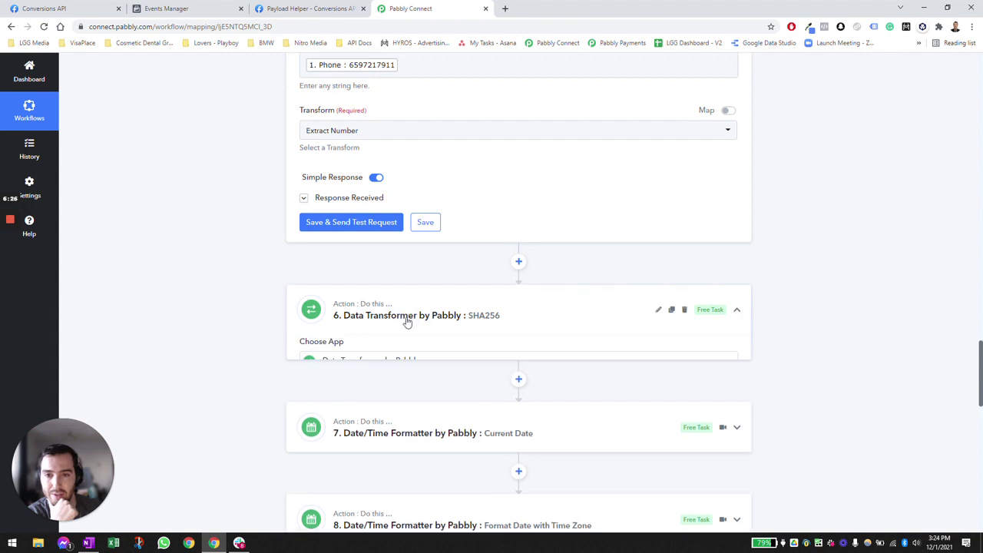
scroll(421, 284, down, 2)
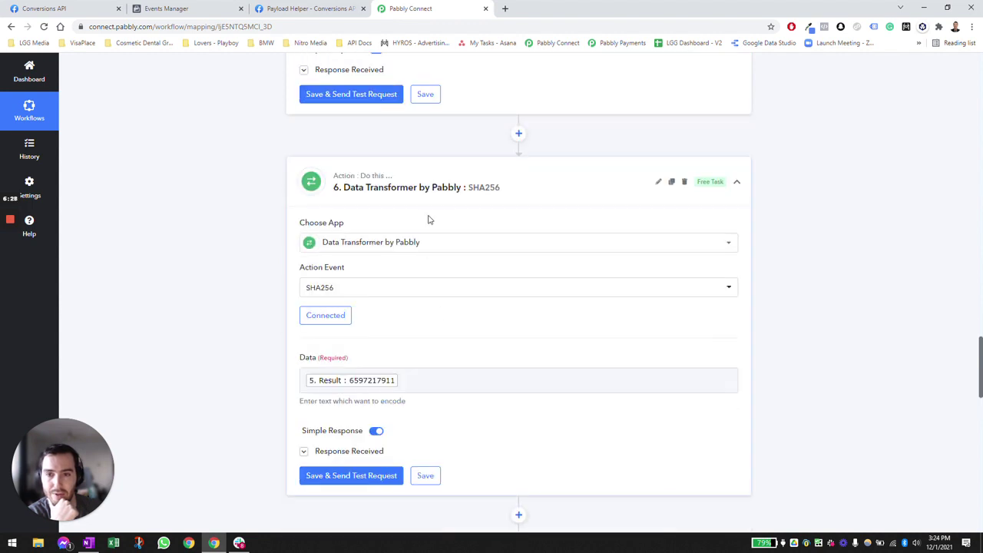
scroll(432, 182, up, 2)
click(373, 172)
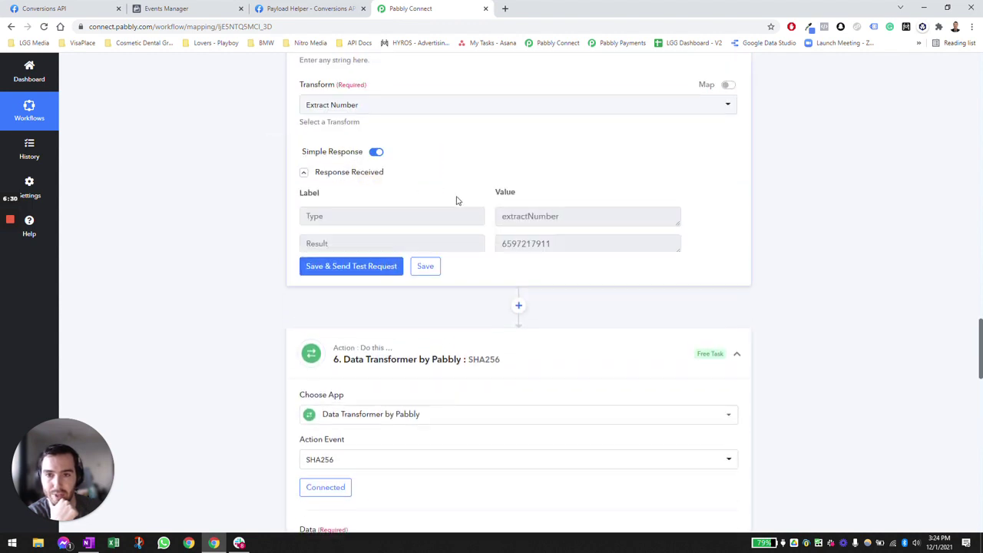
click(345, 175)
scroll(434, 218, down, 2)
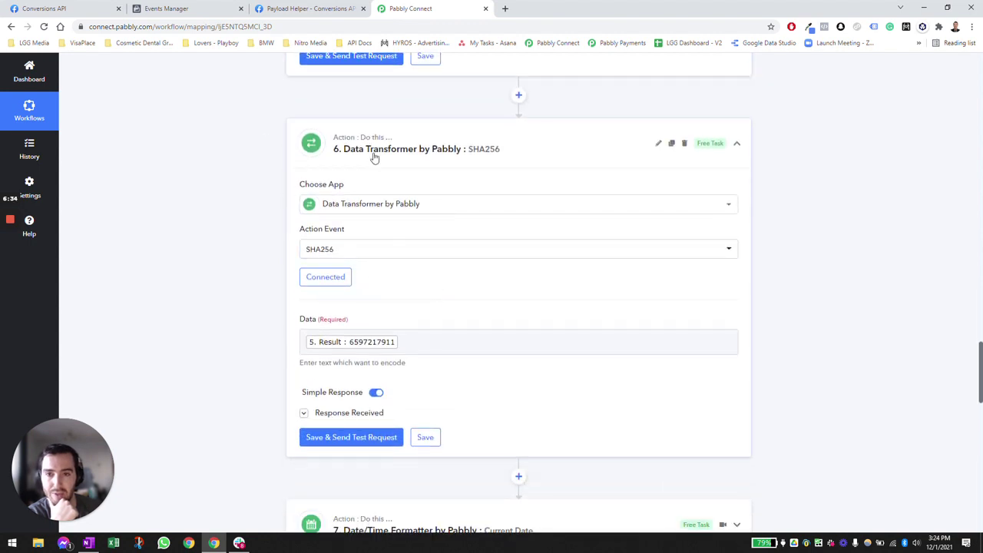
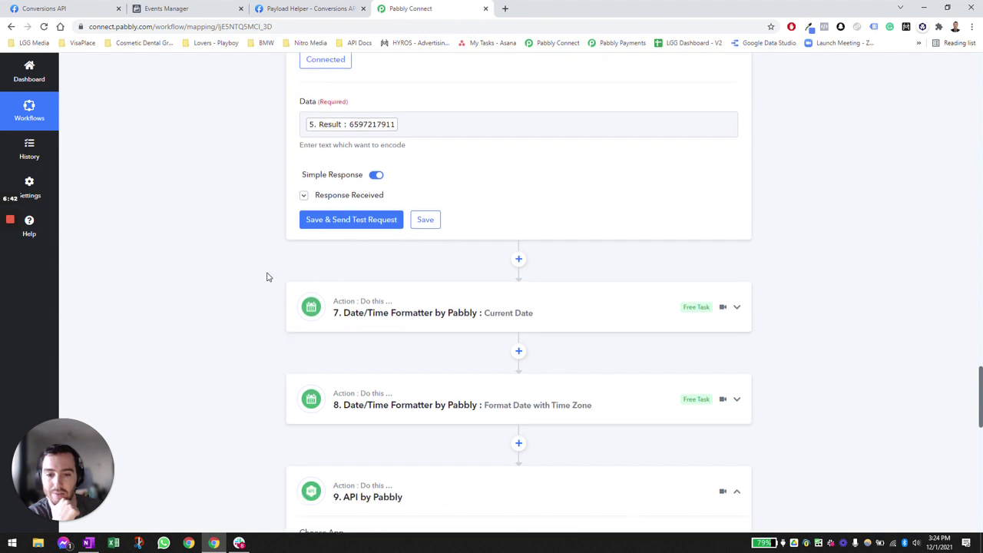
- Expand the Current Date formatter step and inspect its example output date and time
click(457, 254)
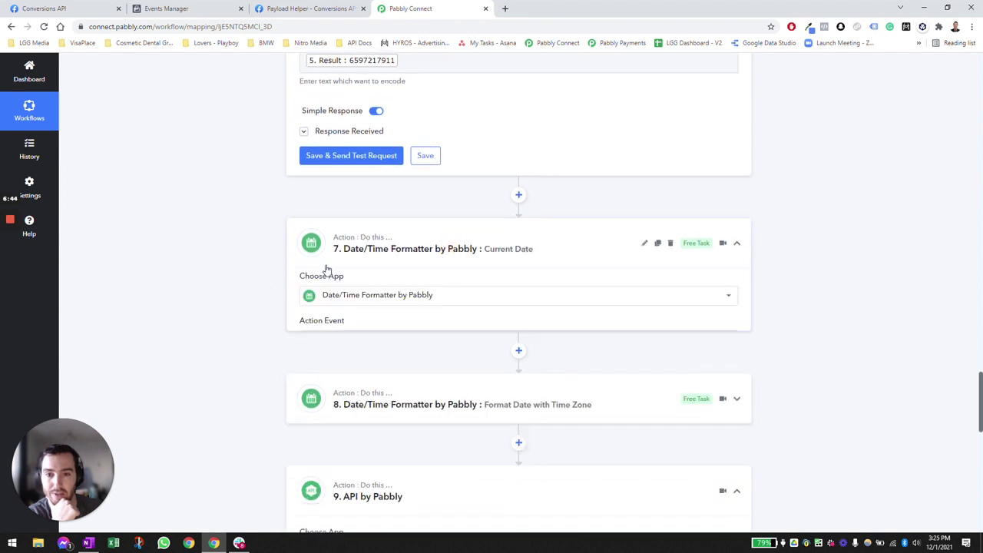
scroll(272, 261, down, 1)
scroll(275, 253, down, 1)
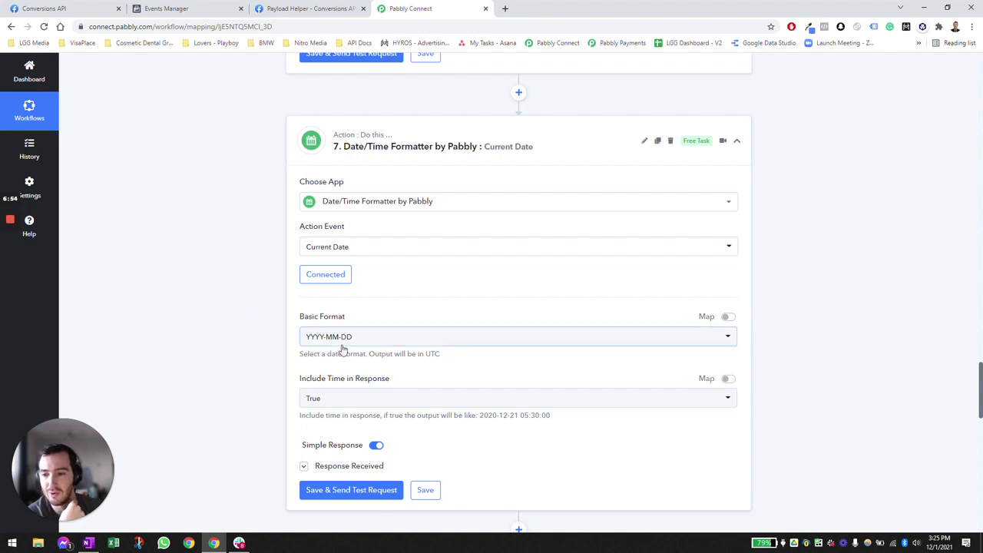
scroll(254, 318, down, 1)
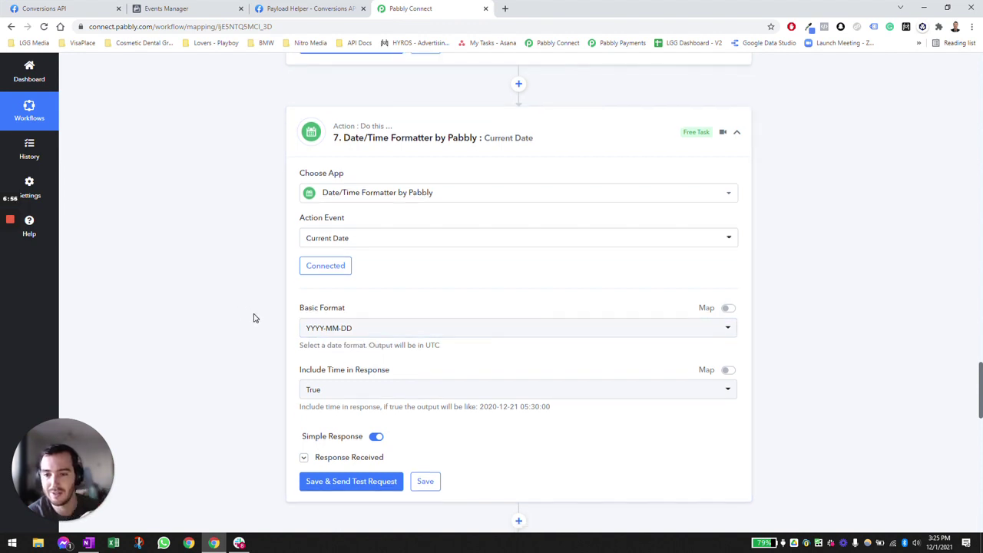
drag(553, 325, 507, 326)
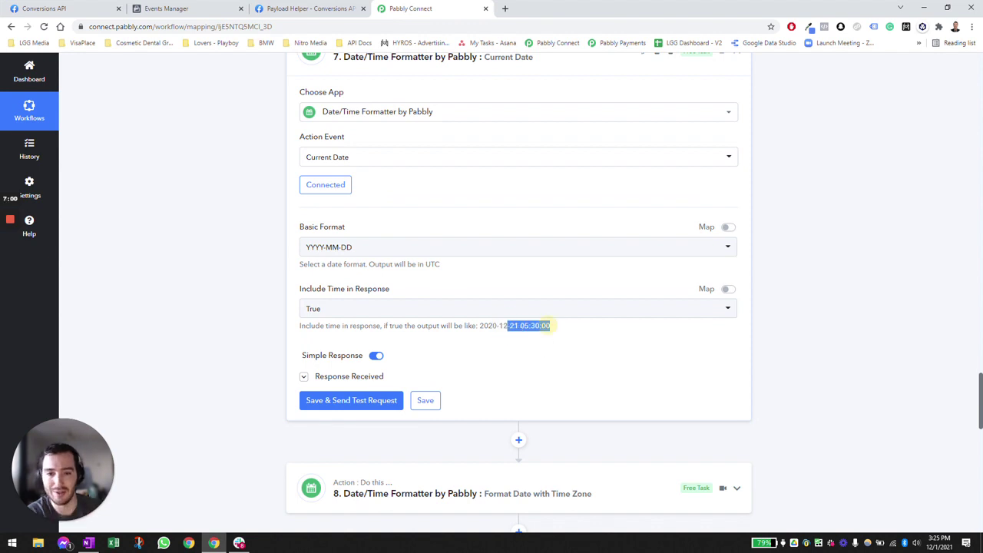
click(549, 327)
drag(554, 327, 478, 333)
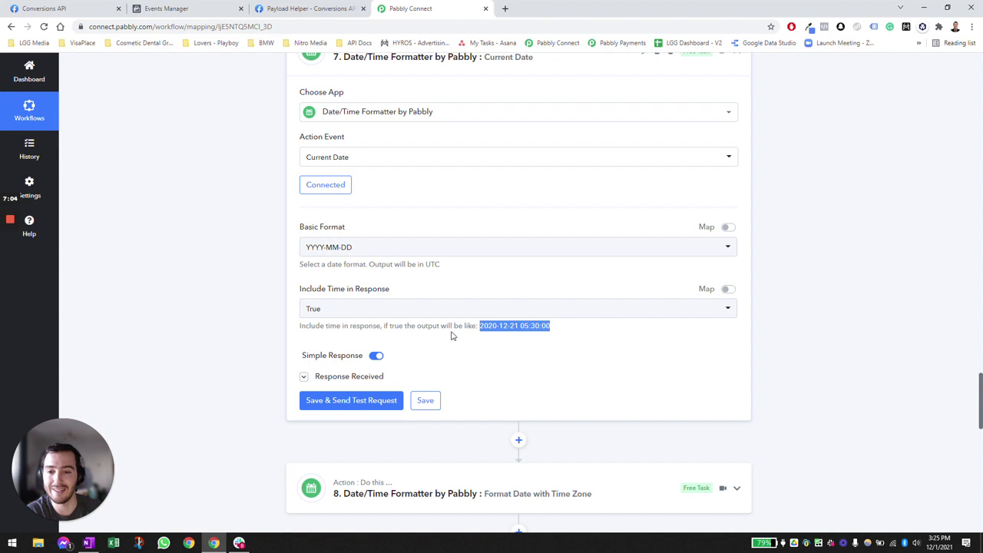
scroll(315, 342, down, 1)
click(355, 306)
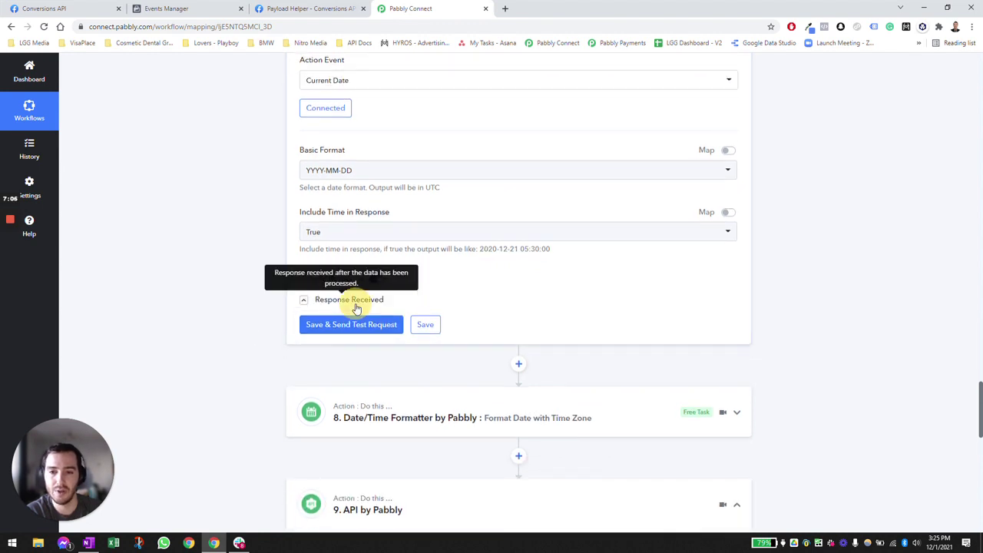
scroll(473, 386, down, 2)
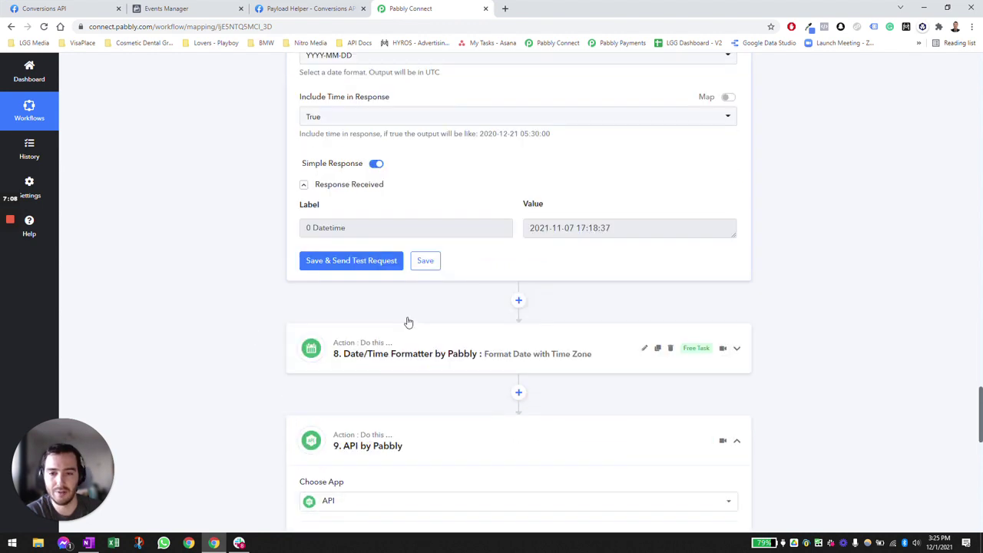
click(370, 267)
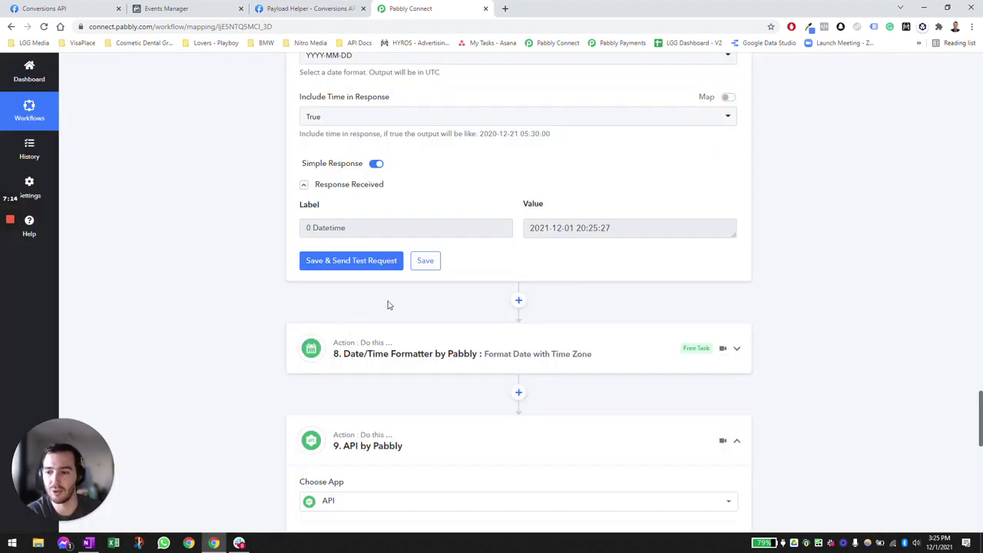
scroll(443, 308, down, 1)
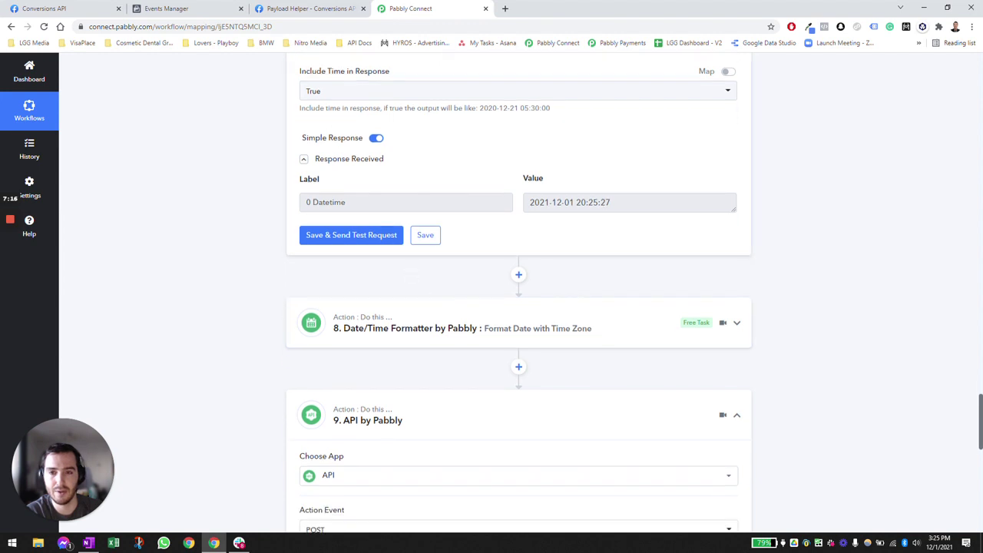
drag(622, 204, 519, 209)
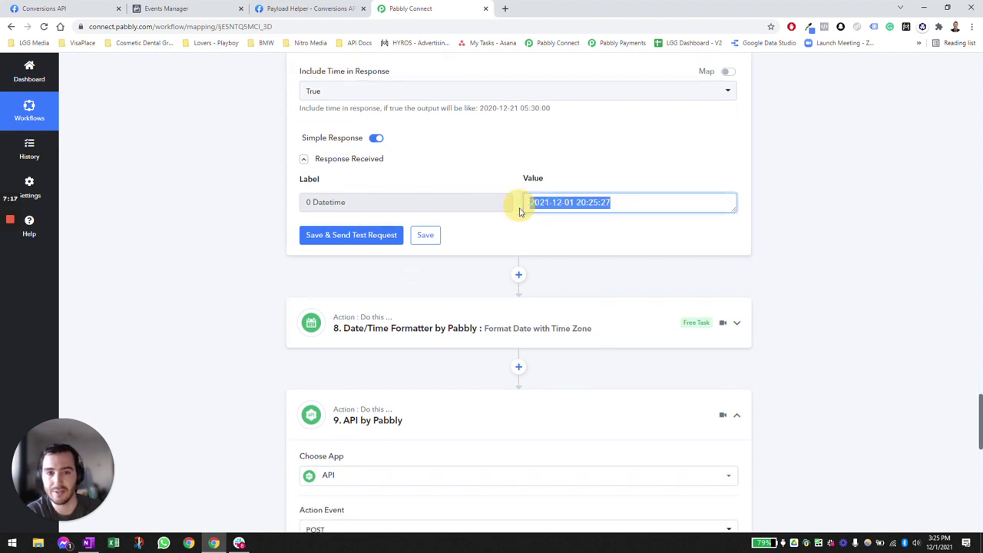
click(406, 282)
click(431, 323)
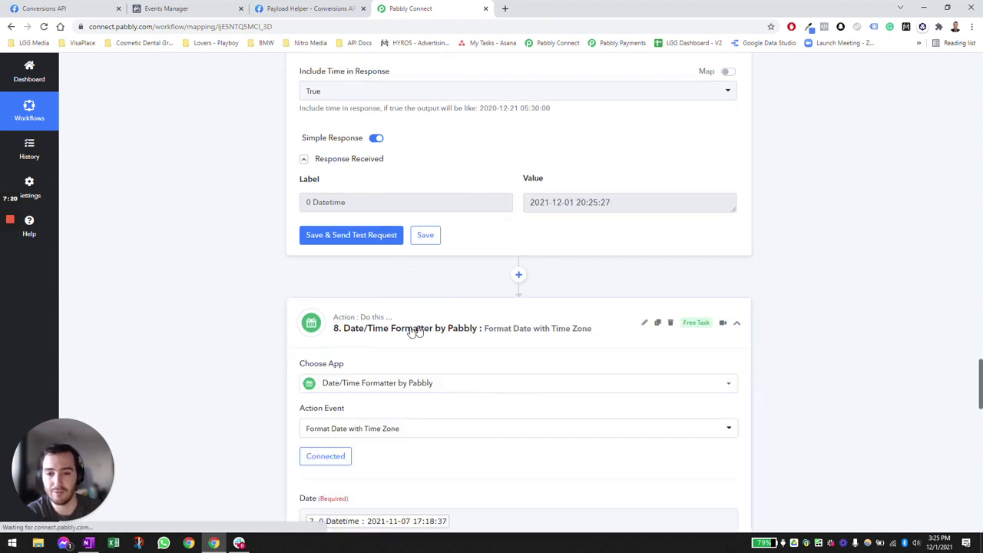
scroll(261, 285, down, 3)
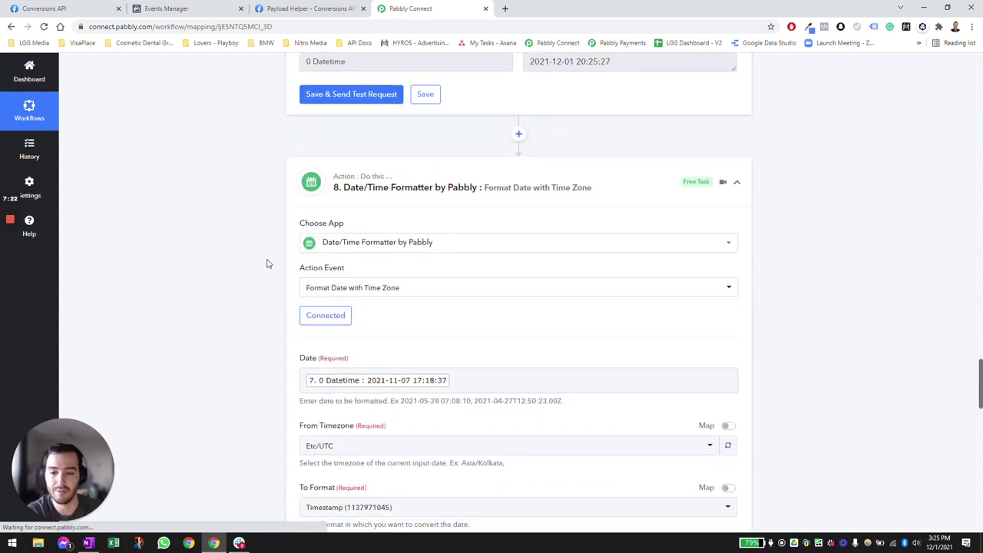
scroll(265, 257, down, 1)
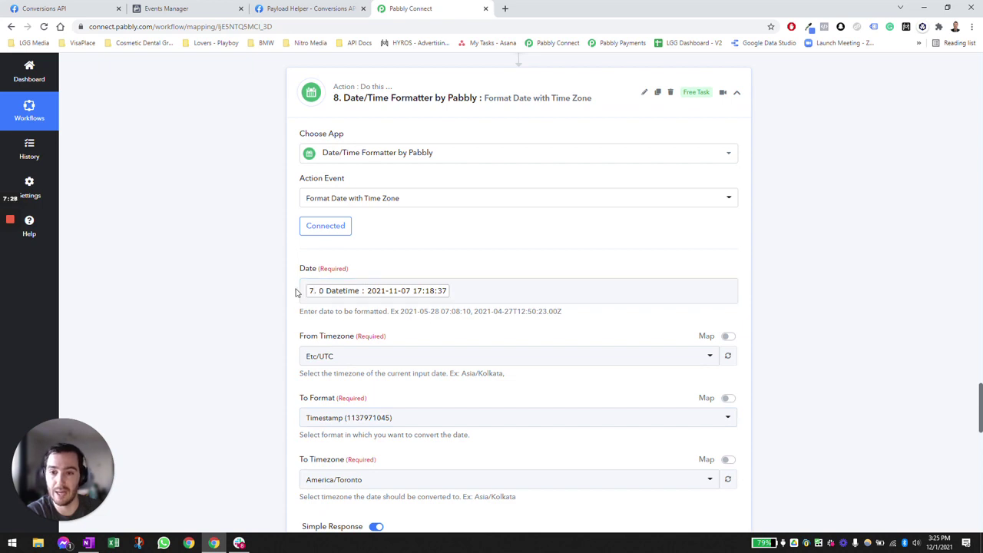
scroll(404, 302, up, 3)
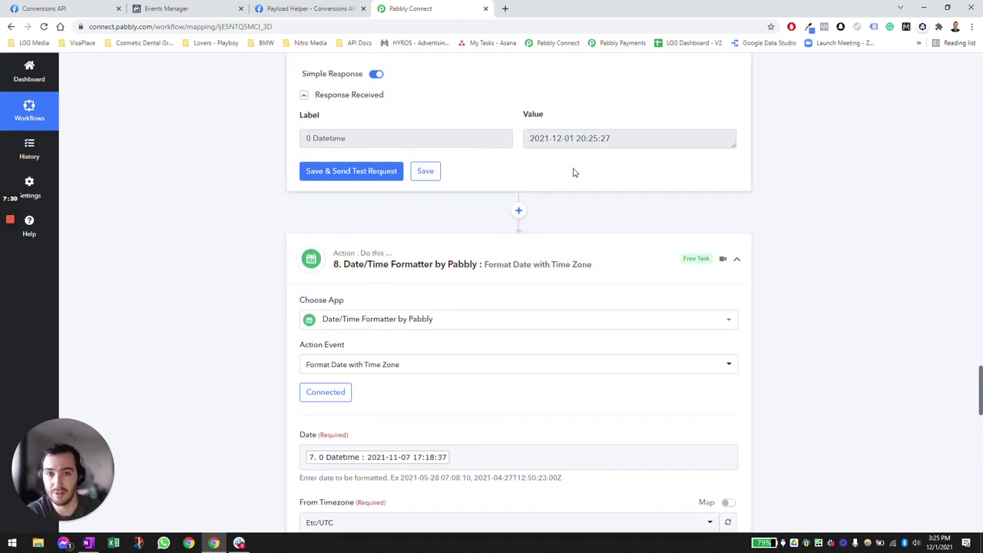
scroll(538, 199, down, 3)
scroll(345, 257, down, 2)
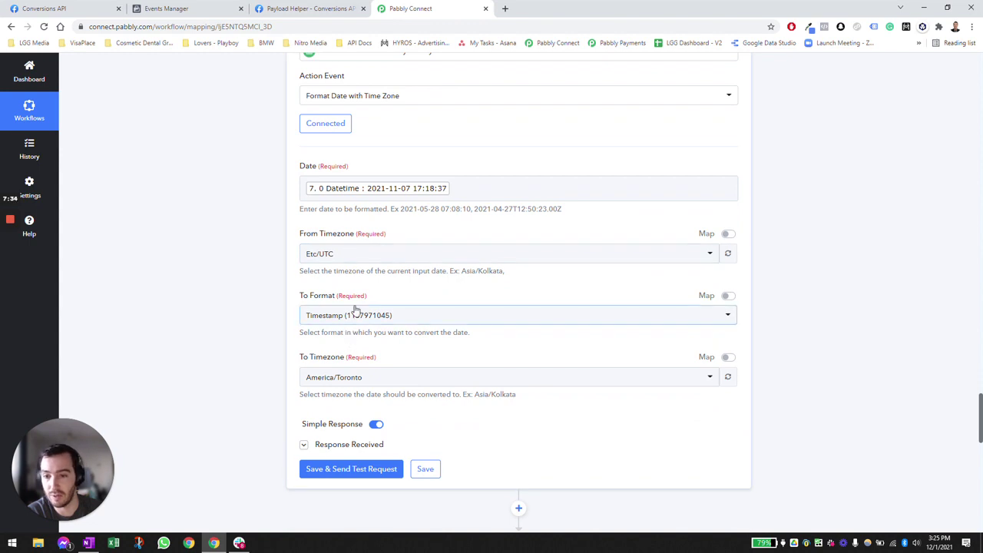
scroll(296, 303, down, 1)
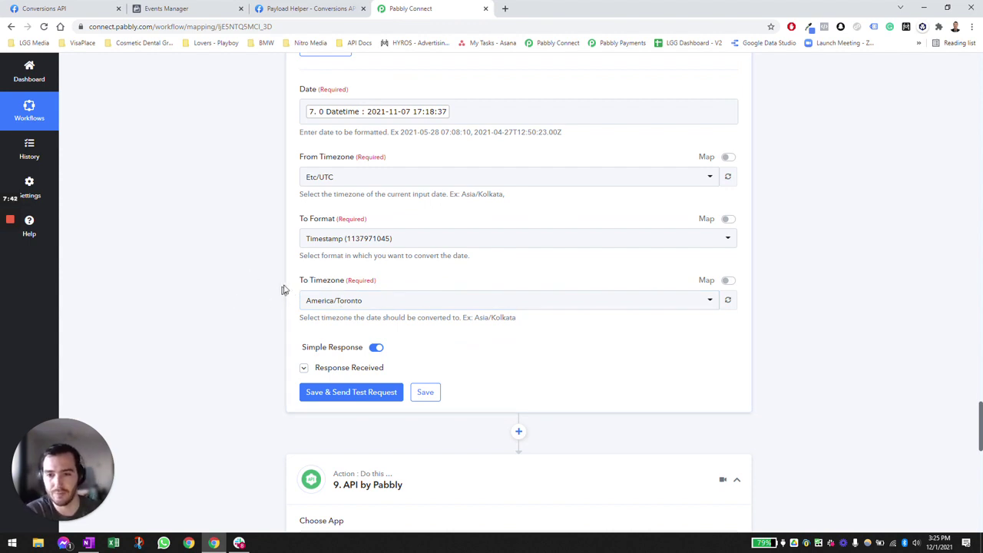
click(365, 393)
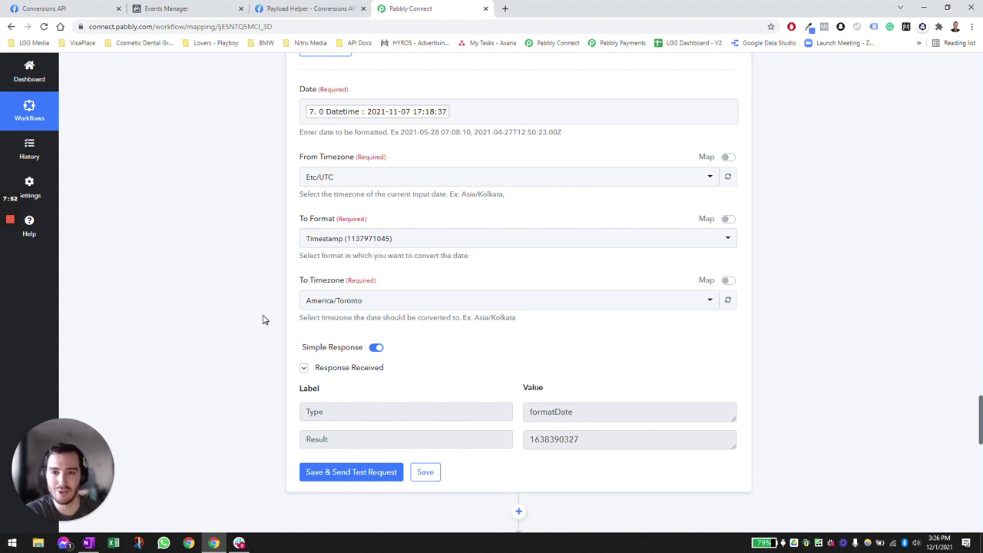
scroll(265, 317, down, 2)
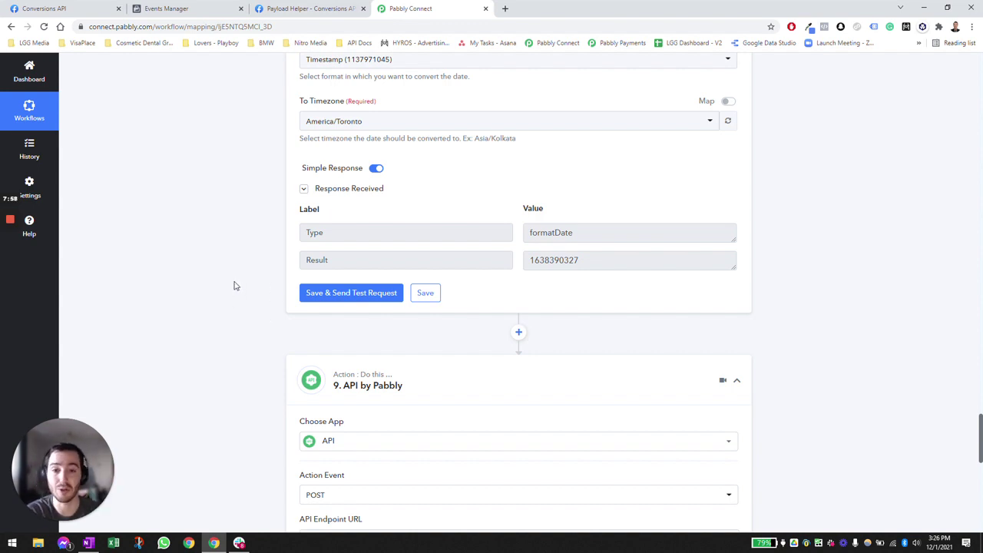
scroll(236, 283, down, 3)
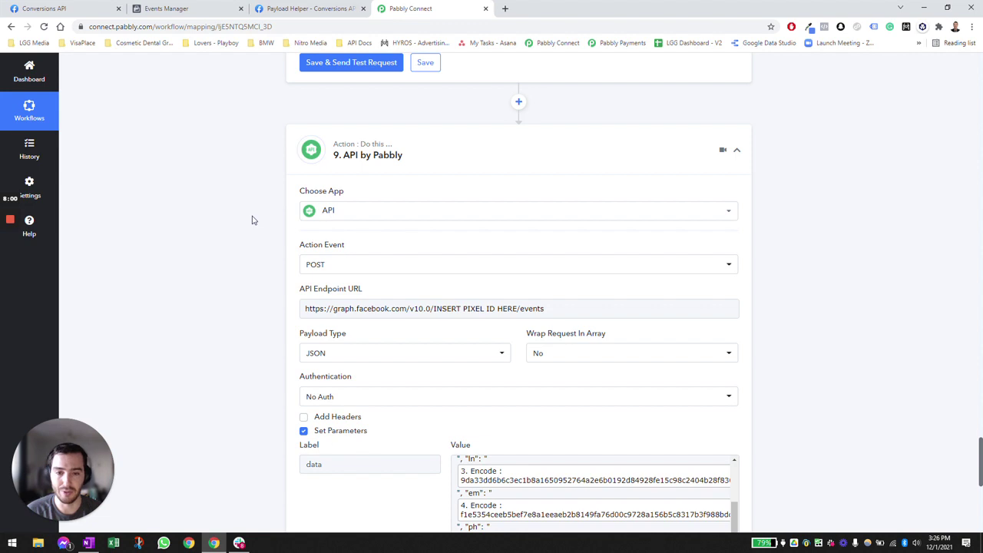
scroll(252, 219, down, 1)
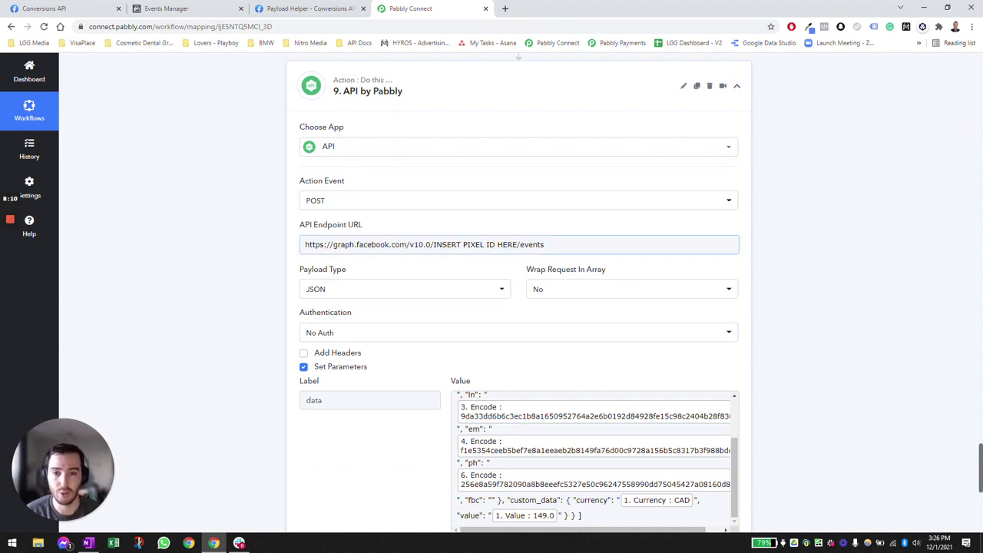
click(428, 244)
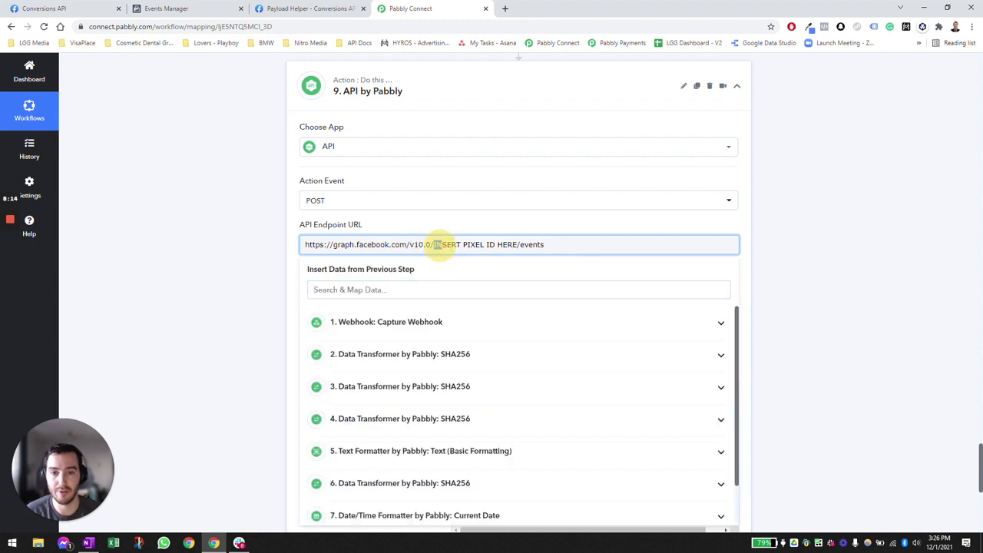
drag(435, 244, 496, 226)
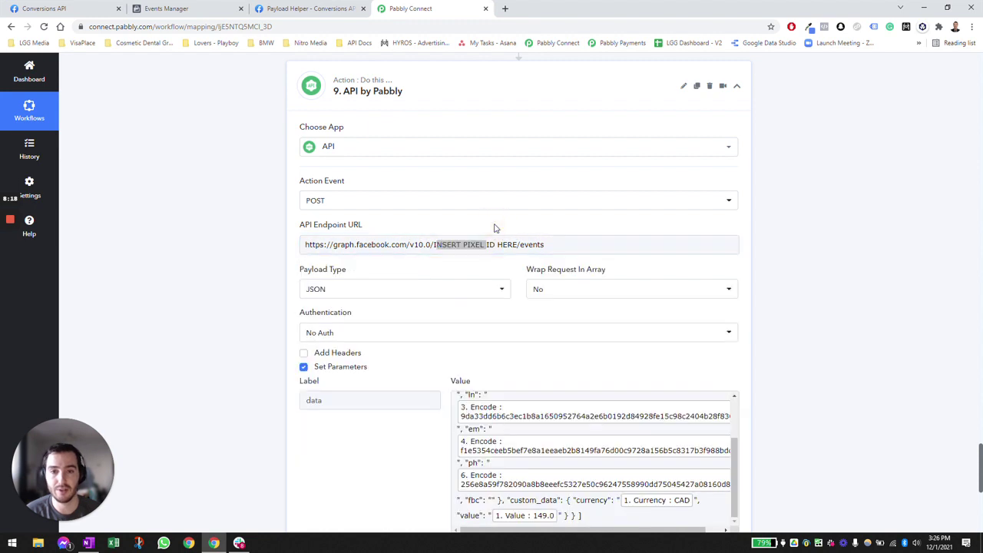
key(alt+Tab)
drag(359, 140, 283, 140)
key(ctrl+c)
key(alt+Tab)
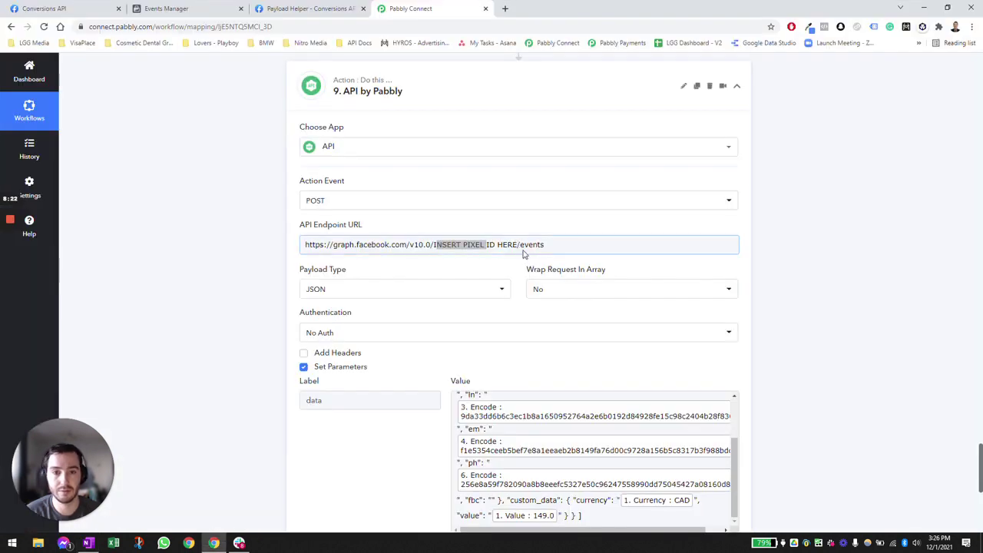
drag(519, 244, 434, 244)
key(ctrl+v)
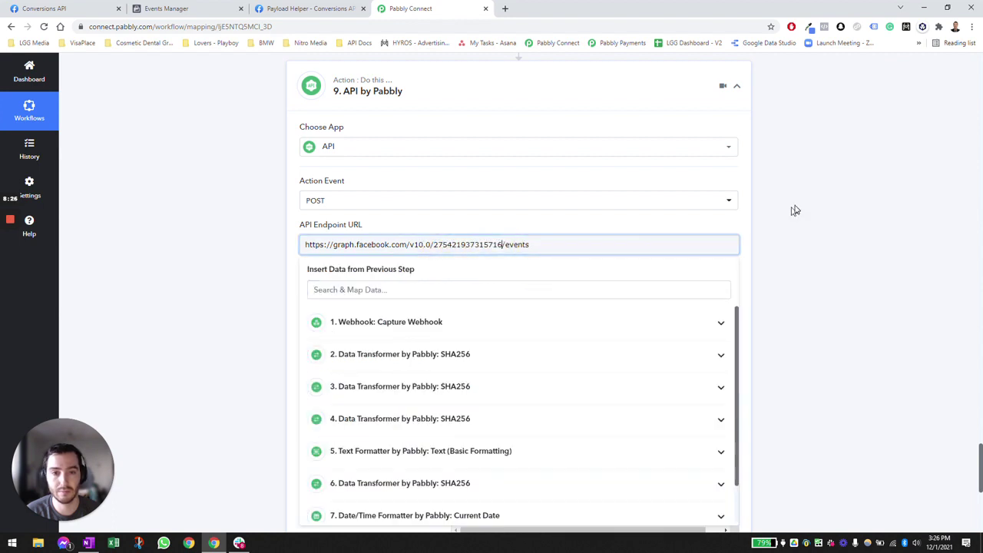
click(794, 208)
scroll(257, 230, down, 1)
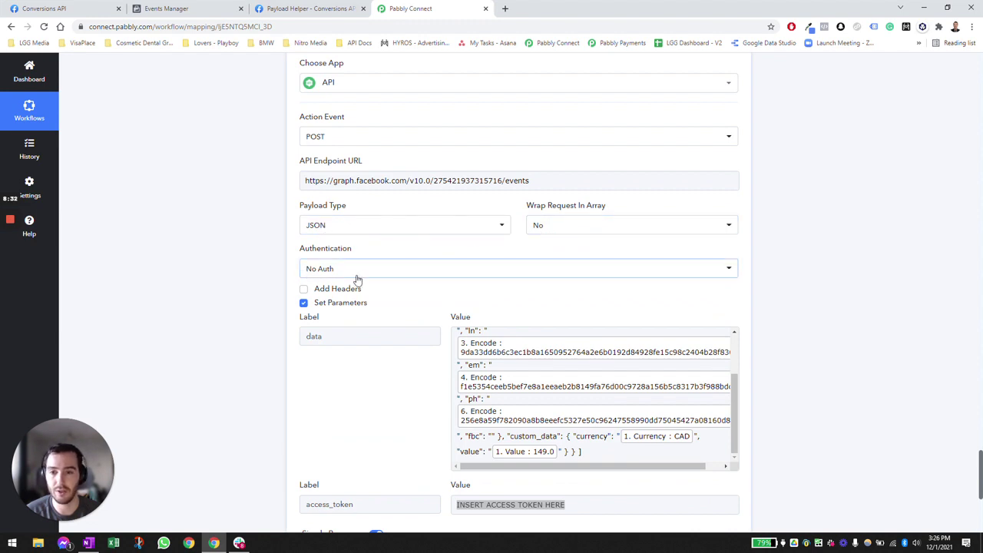
scroll(268, 246, down, 1)
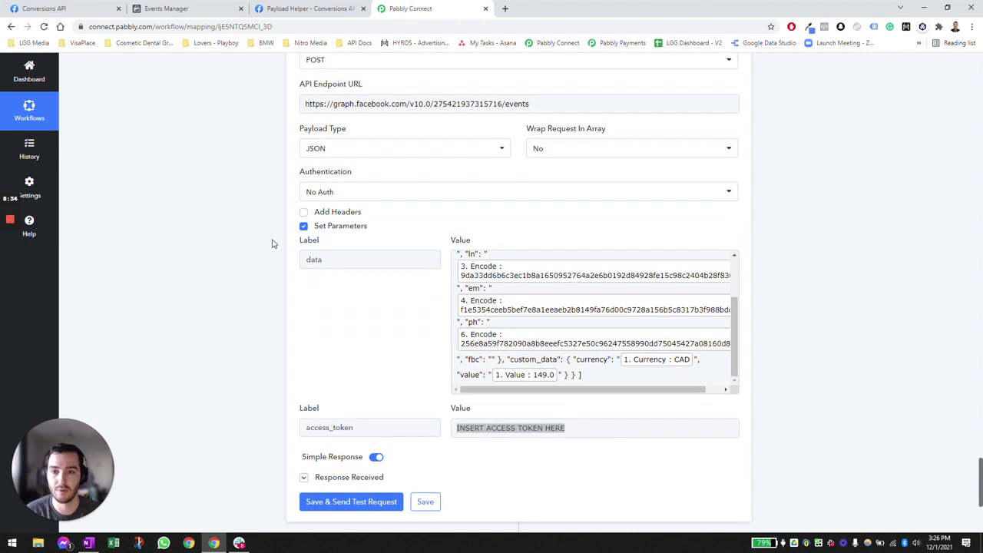
scroll(253, 247, down, 1)
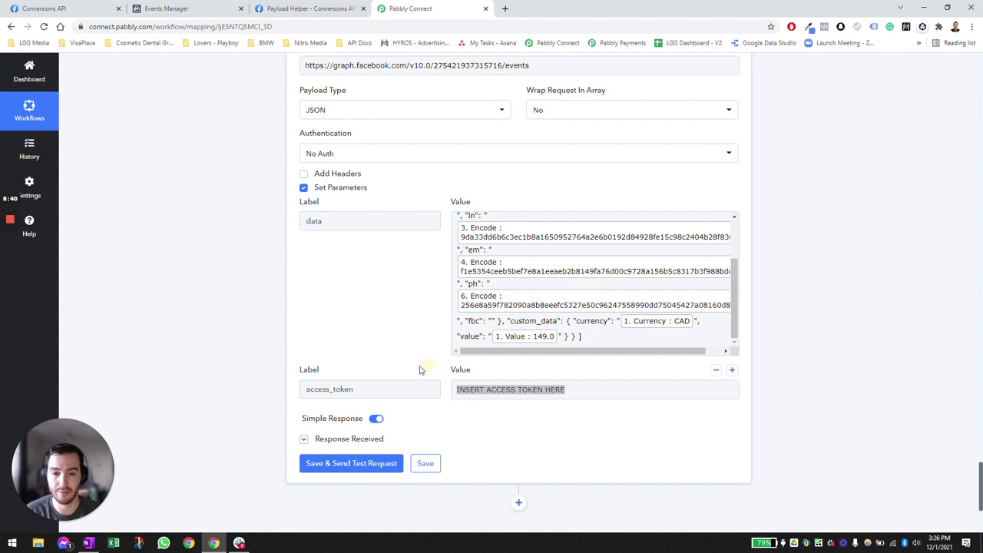
- Copy the access token from the notes into the access_token Value field
key(alt+Tab)
drag(290, 191, 231, 164)
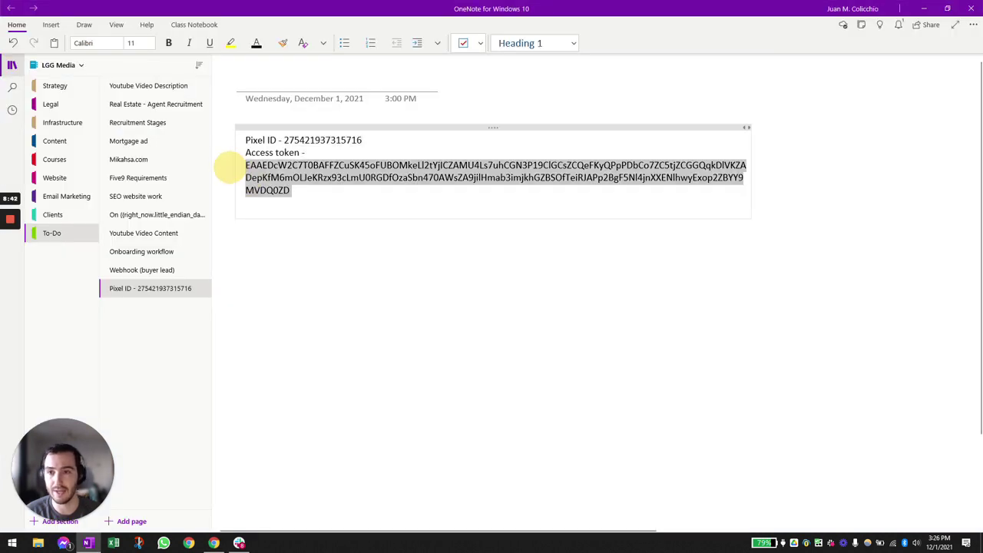
key(ctrl+c)
key(alt+Tab)
click(559, 388)
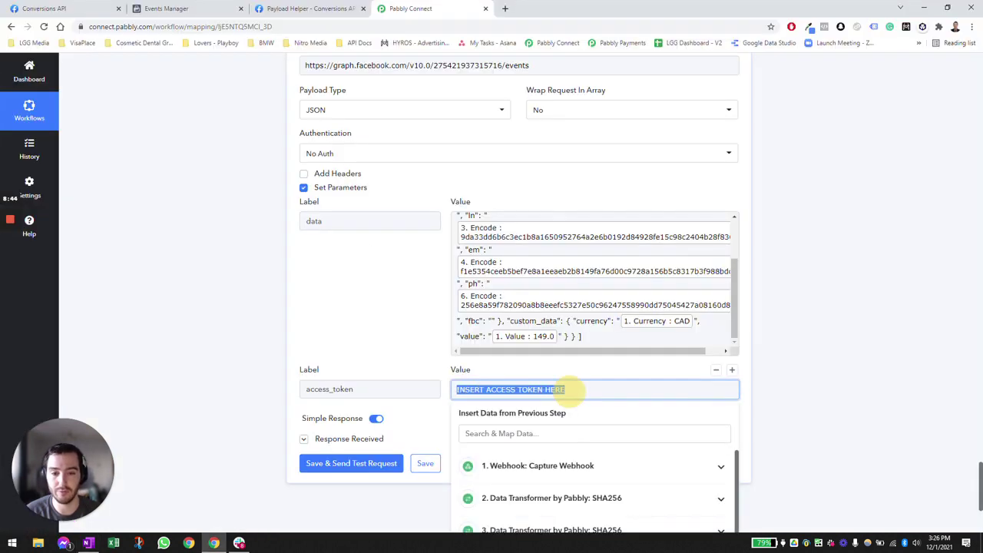
key(ctrl+v)
click(822, 371)
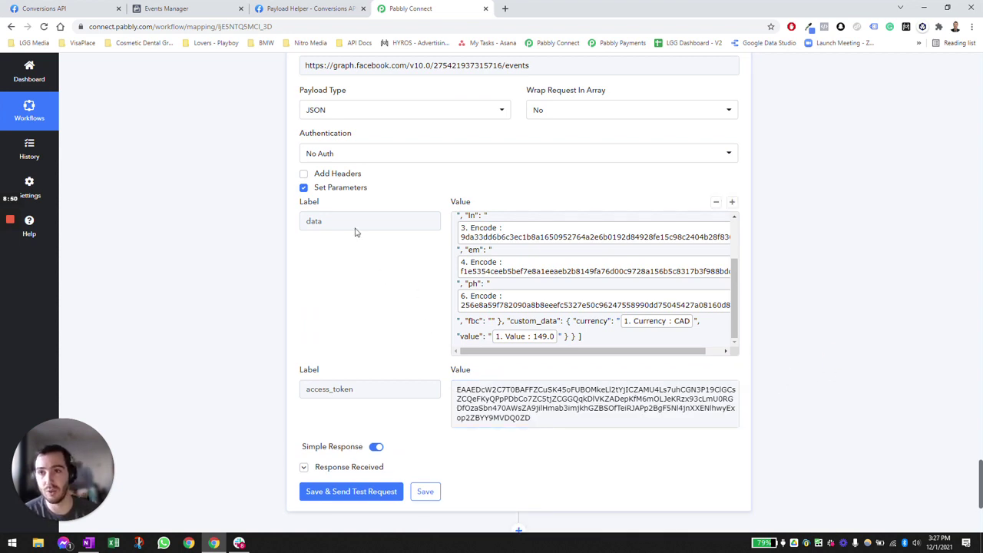
- Copy the generated payload code from Payload Helper and focus the data parameter's value
click(307, 8)
mouse_move(667, 197)
click(612, 209)
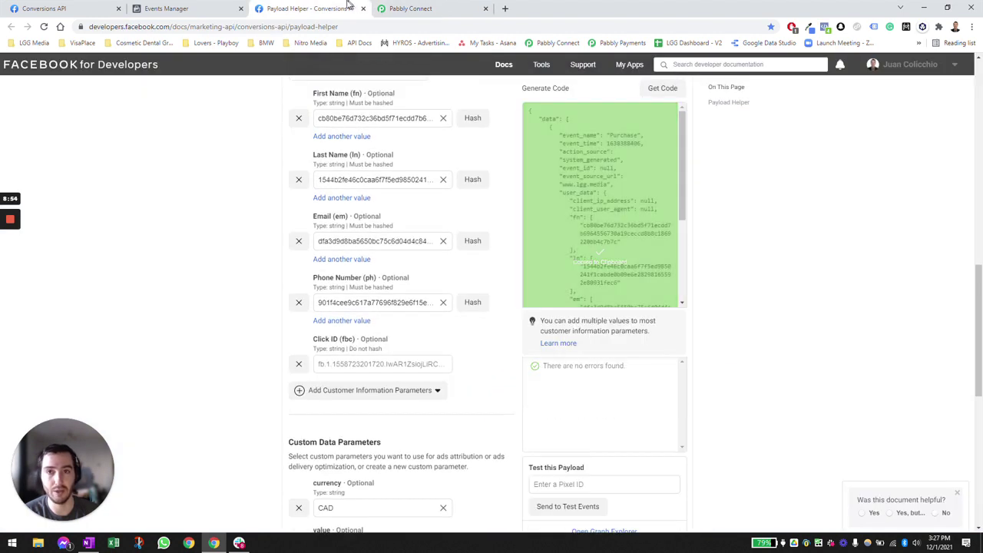
click(410, 9)
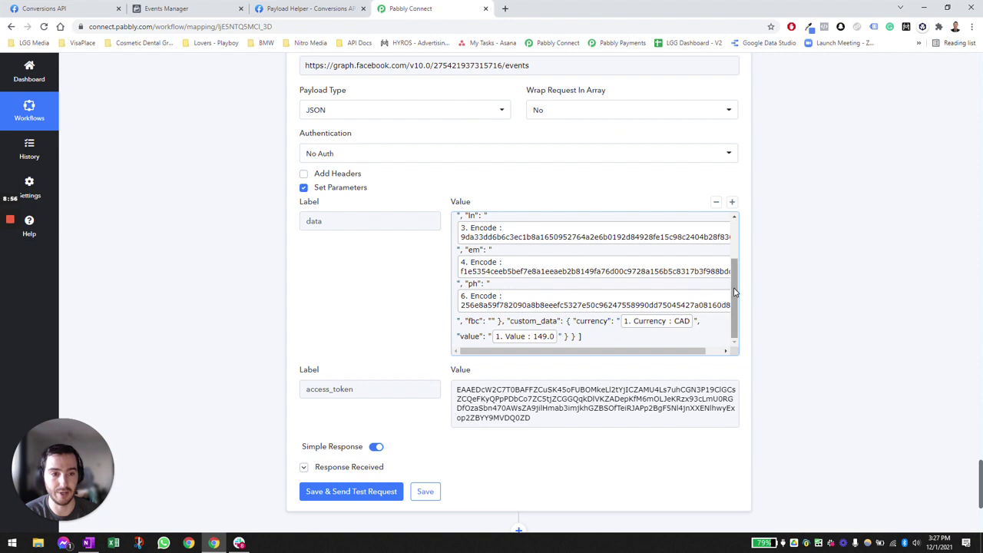
drag(733, 300, 733, 231)
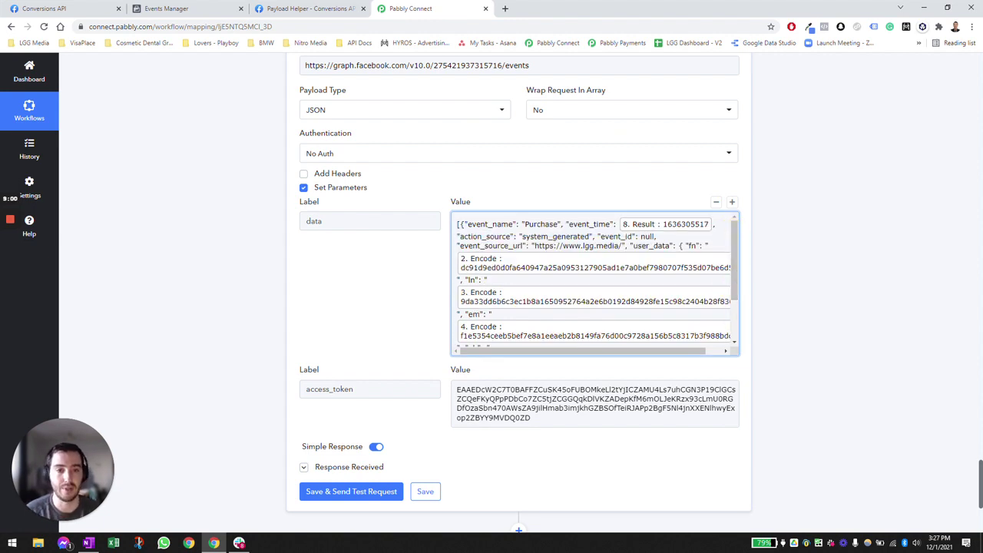
click(495, 224)
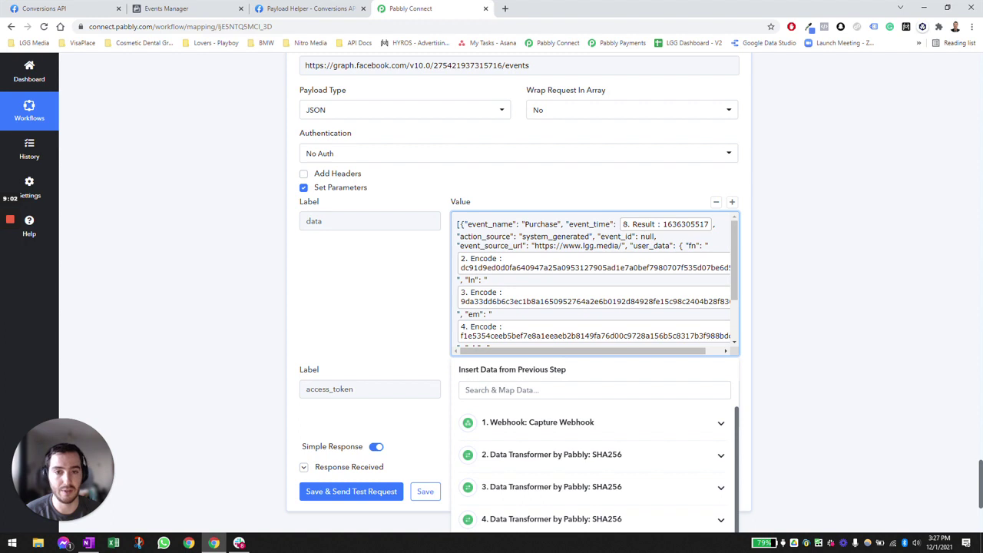
- Copy the Purchase payload code again from Payload Helper and return to the workflow
click(771, 244)
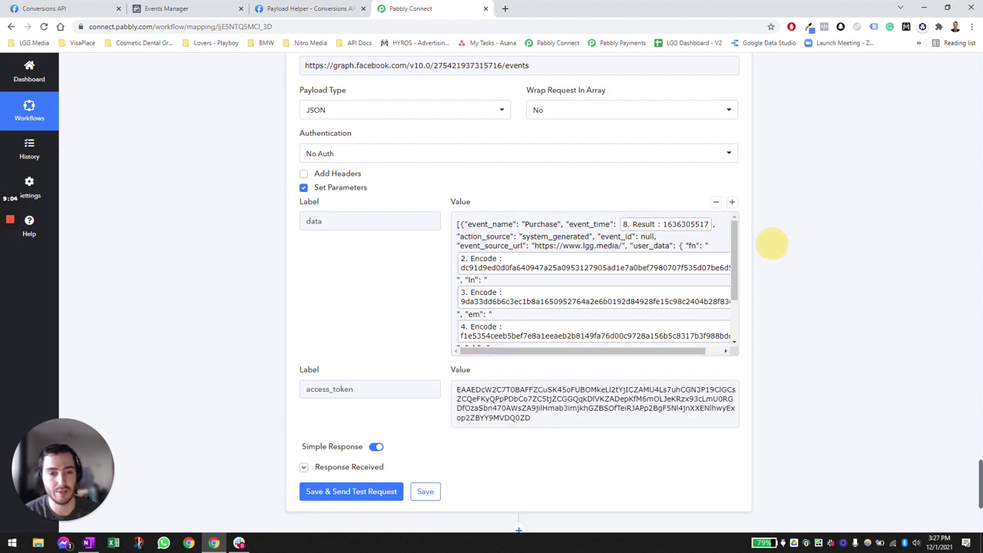
click(341, 9)
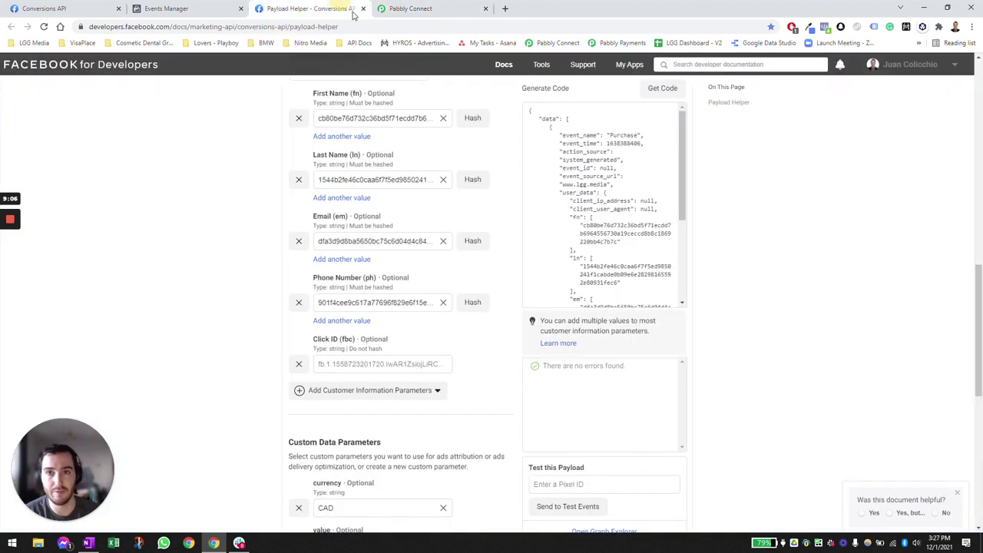
click(665, 191)
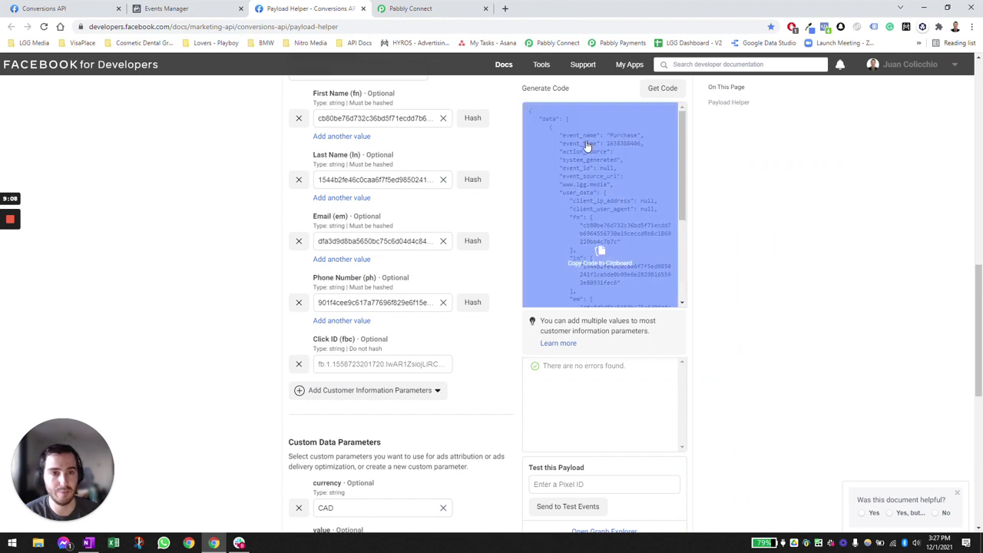
scroll(691, 153, up, 1)
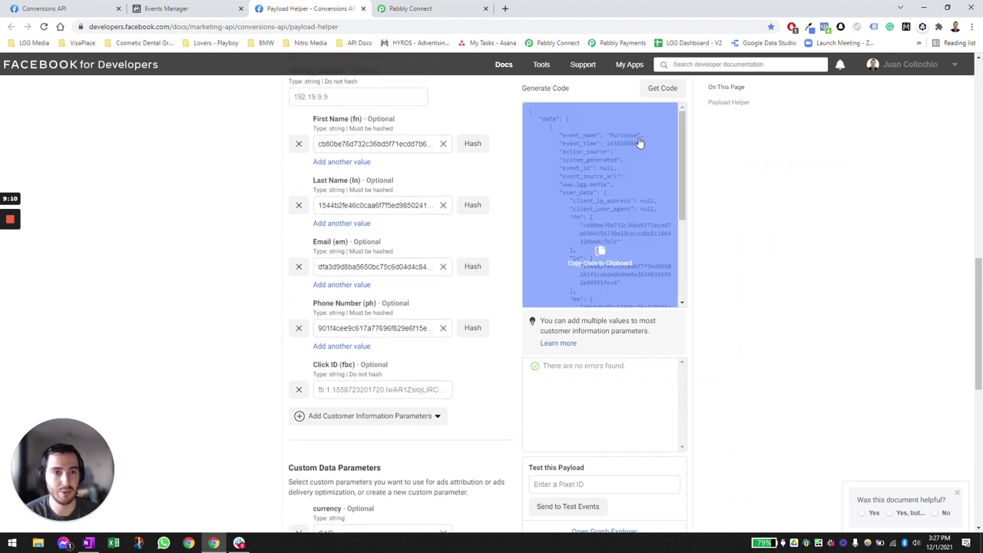
click(427, 7)
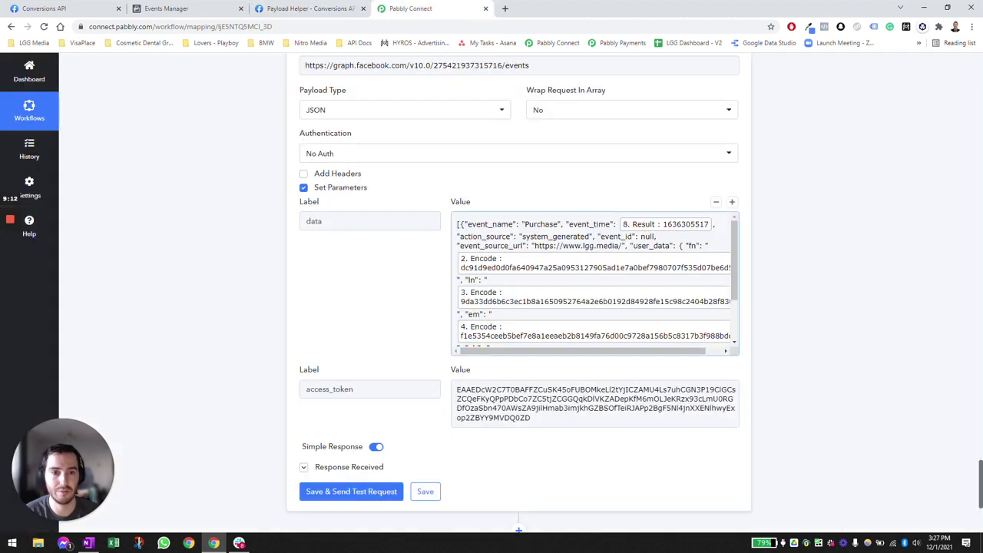
click(583, 224)
click(643, 225)
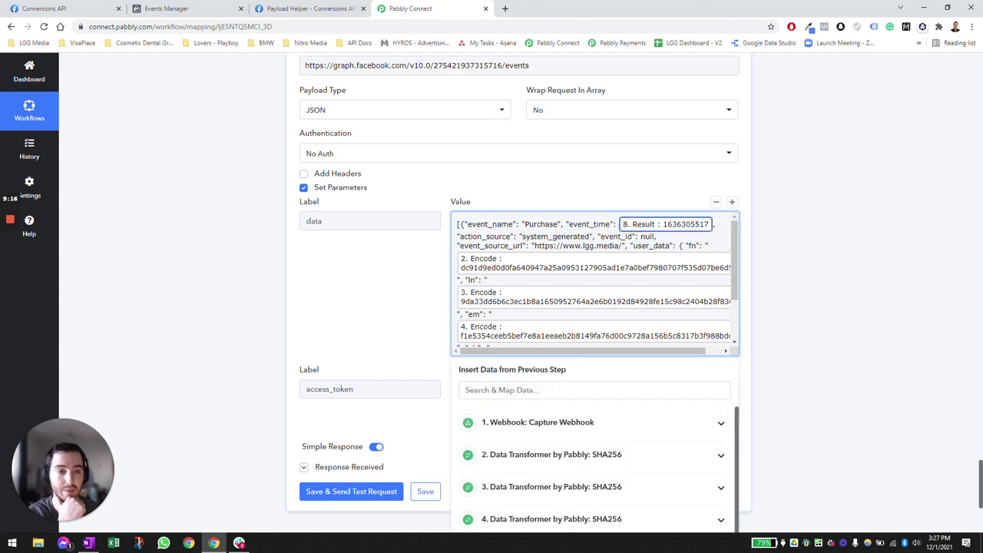
click(537, 236)
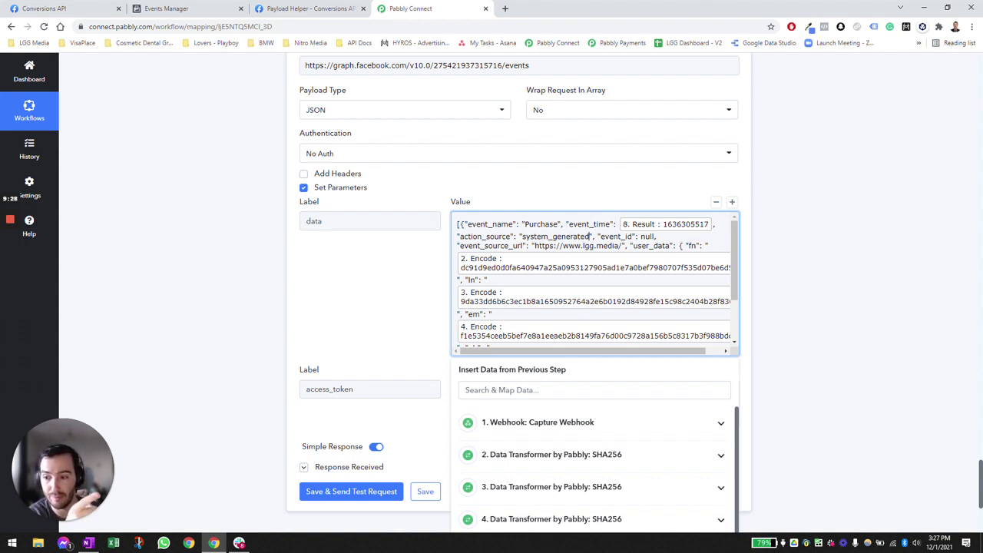
double_click(647, 236)
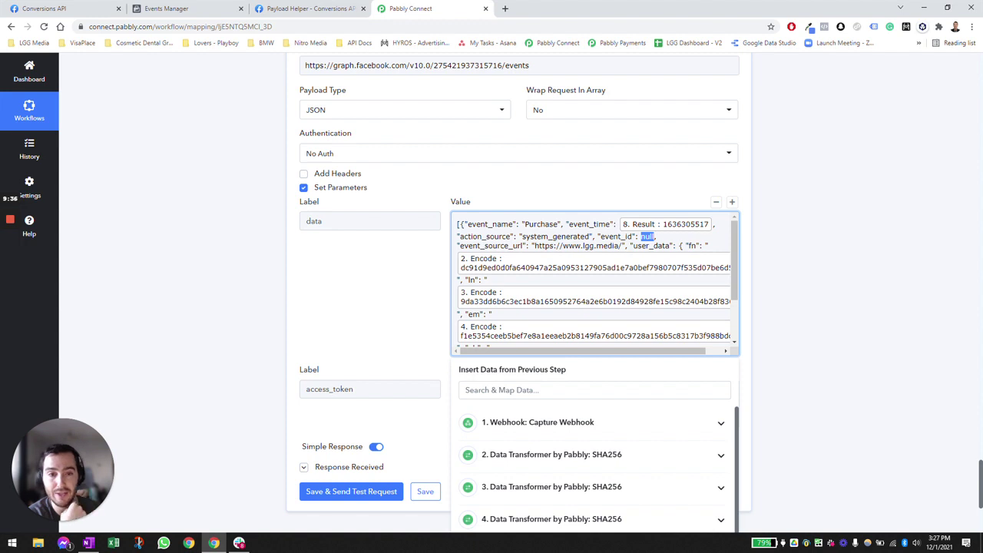
drag(535, 247, 619, 243)
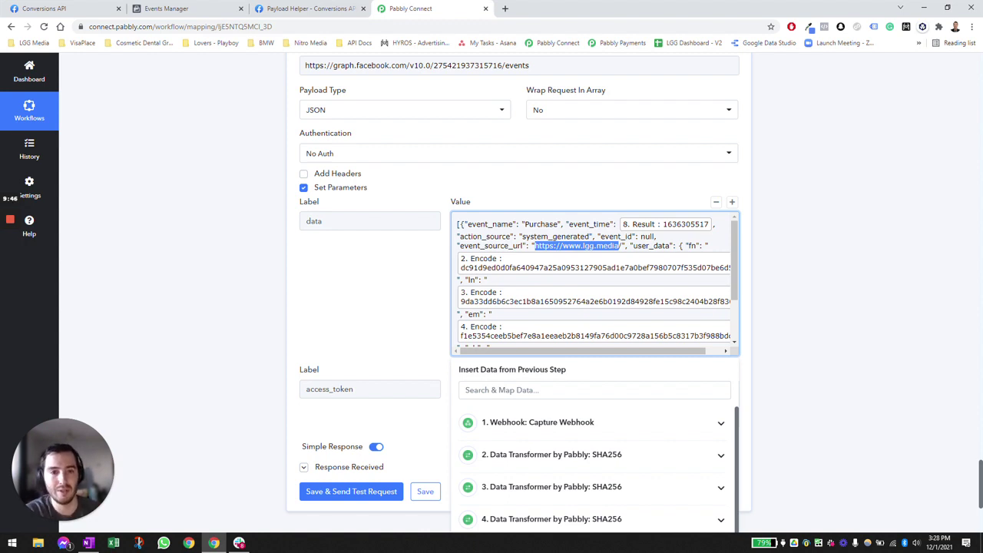
click(585, 244)
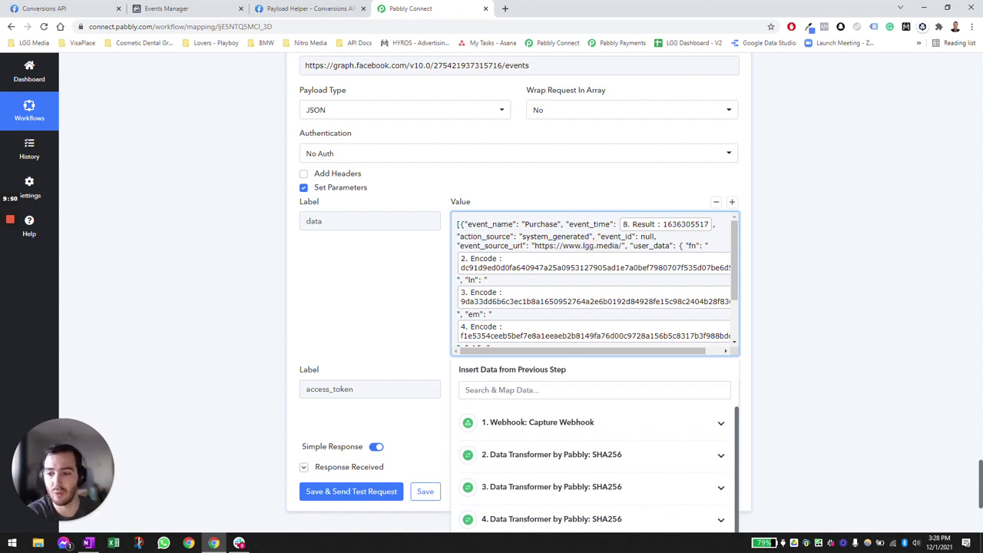
click(624, 250)
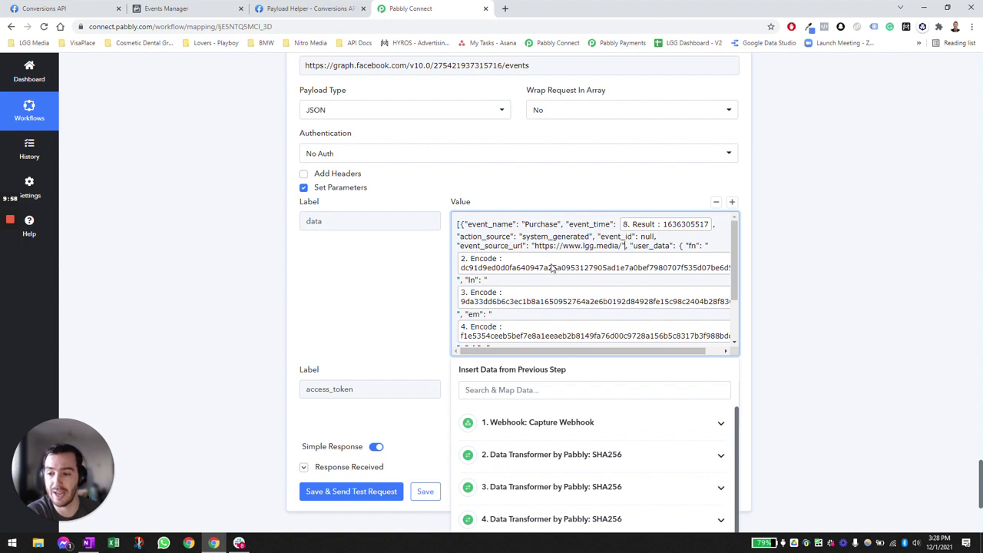
click(504, 267)
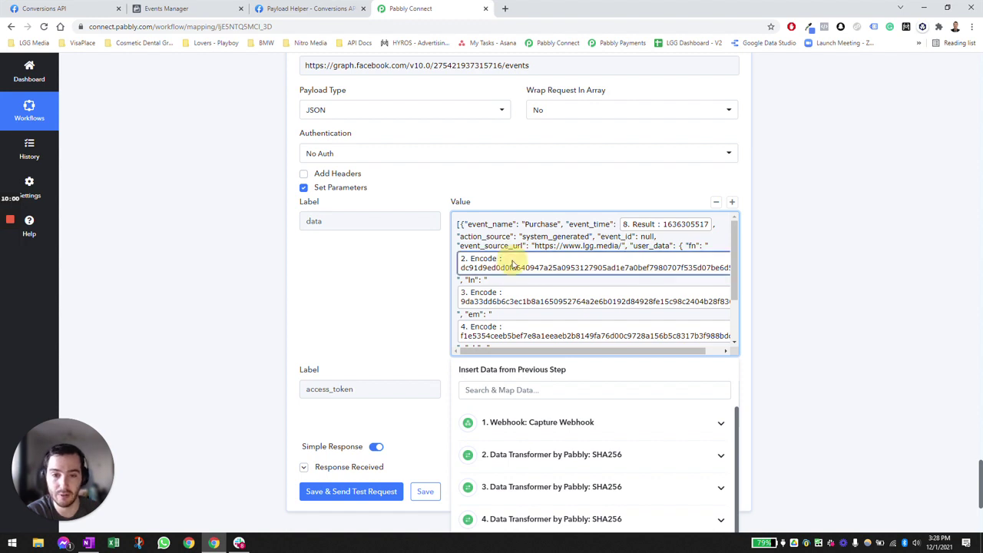
scroll(513, 263, down, 2)
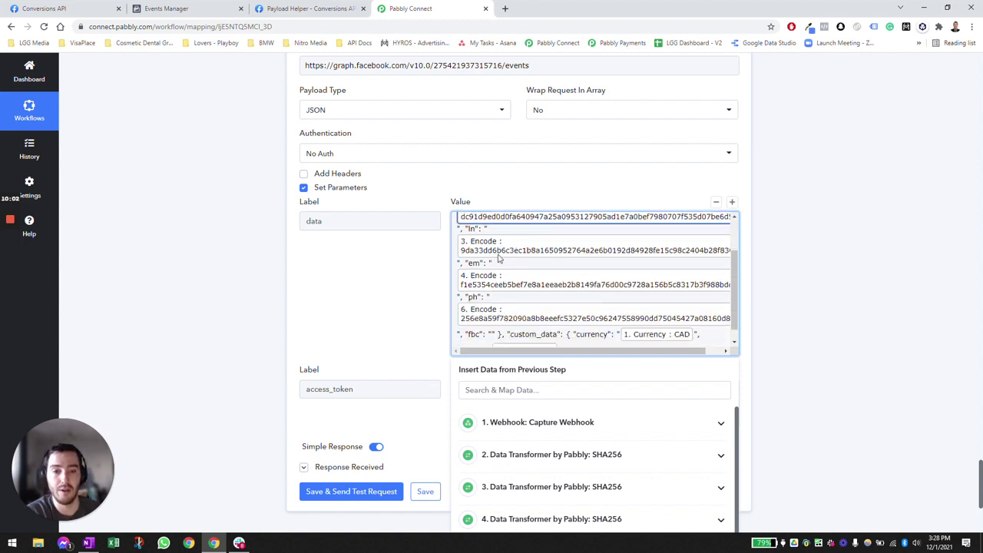
scroll(513, 264, up, 1)
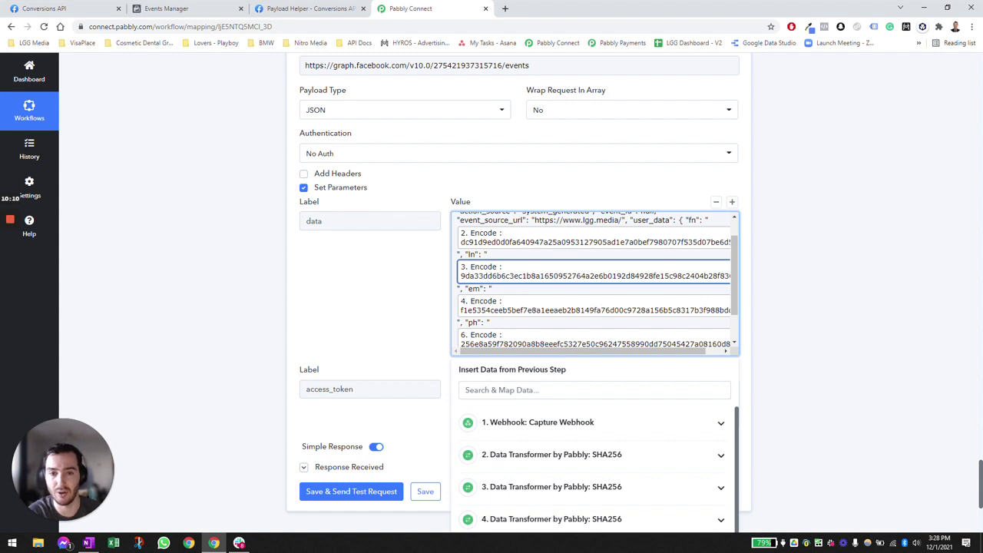
click(507, 268)
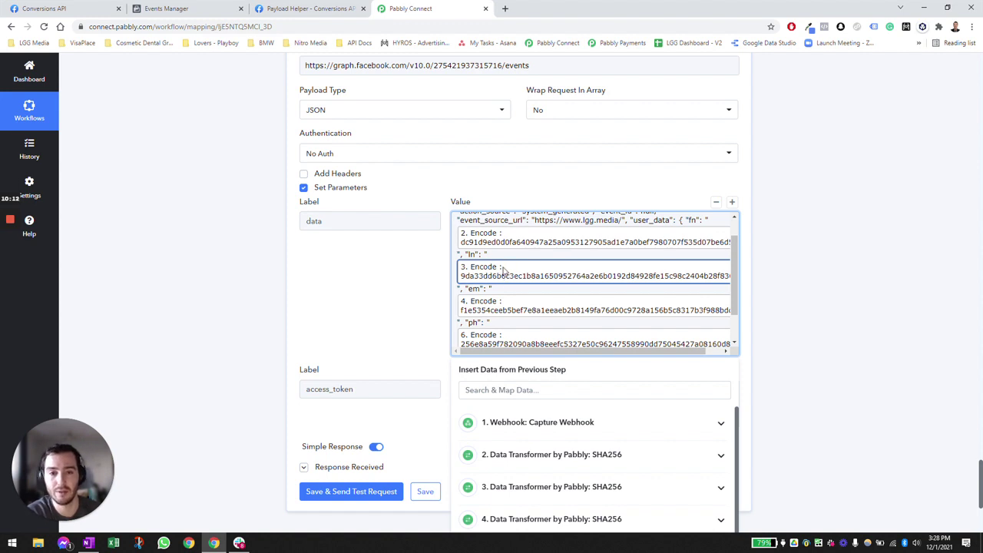
click(488, 278)
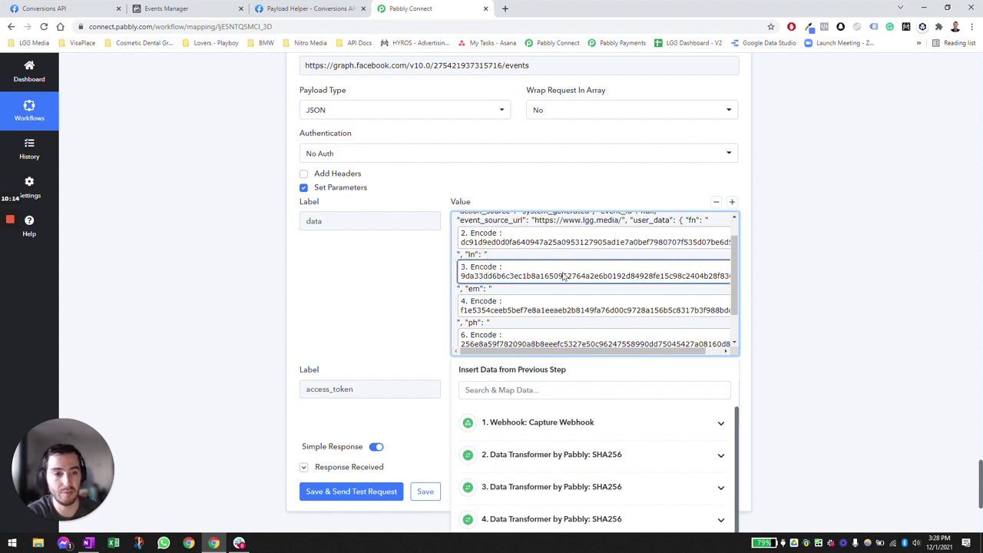
click(500, 307)
scroll(519, 308, down, 1)
click(519, 307)
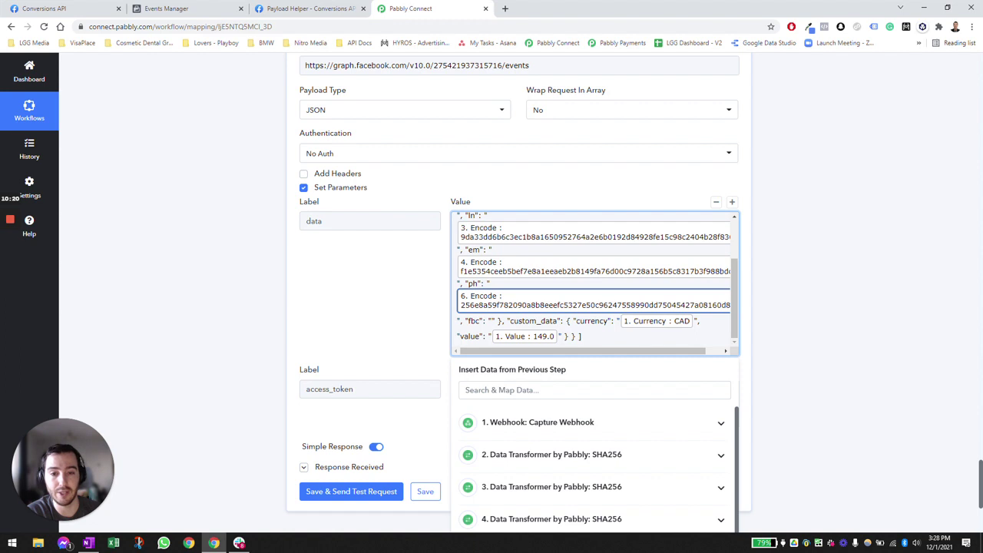
click(491, 320)
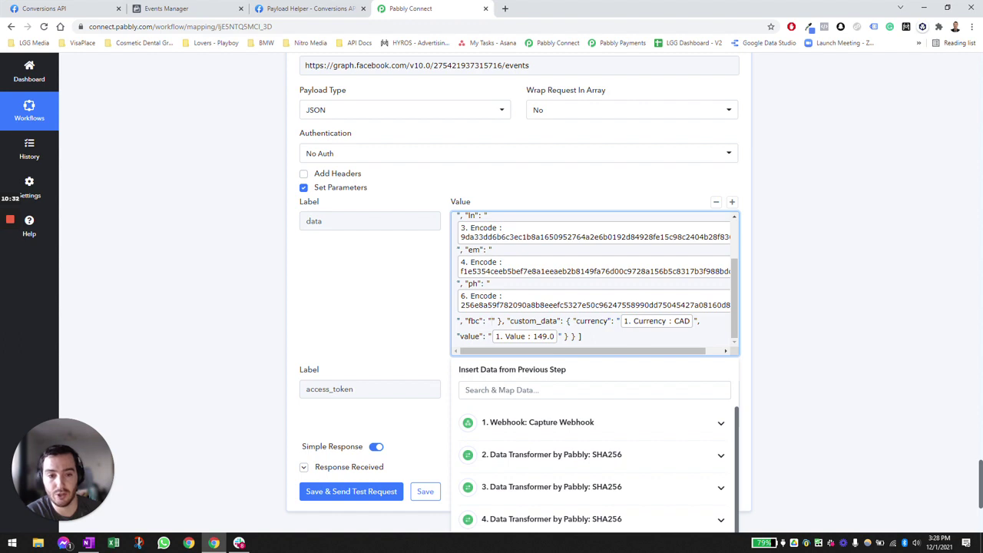
click(658, 326)
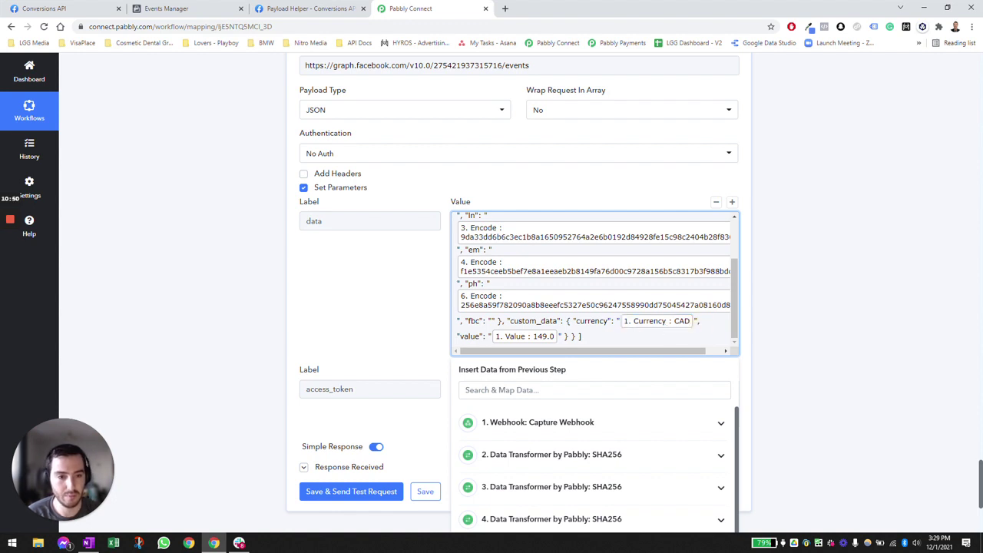
- Replace the mapped currency with 'CAD' and the mapped value with '1500' in custom_data
key(BackSpace)
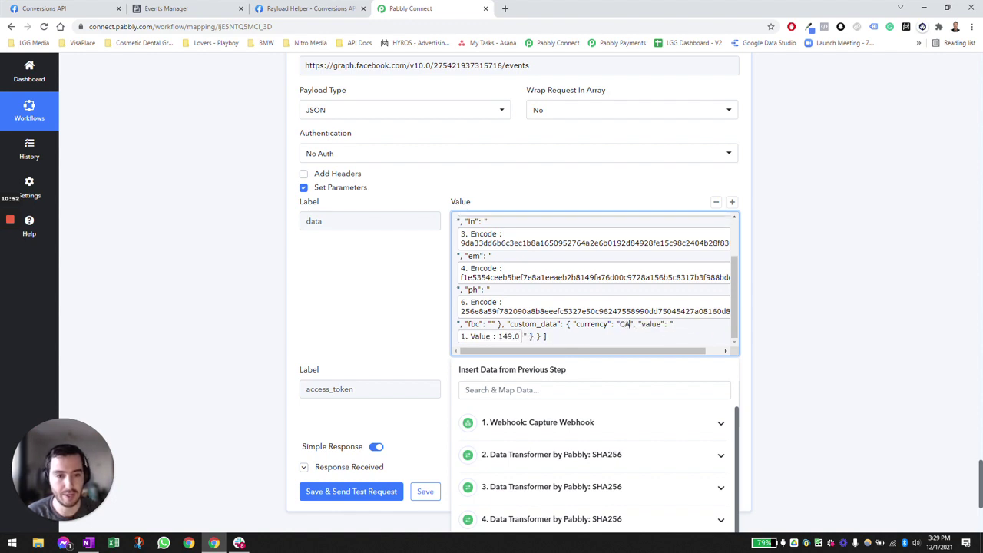
text(USD)
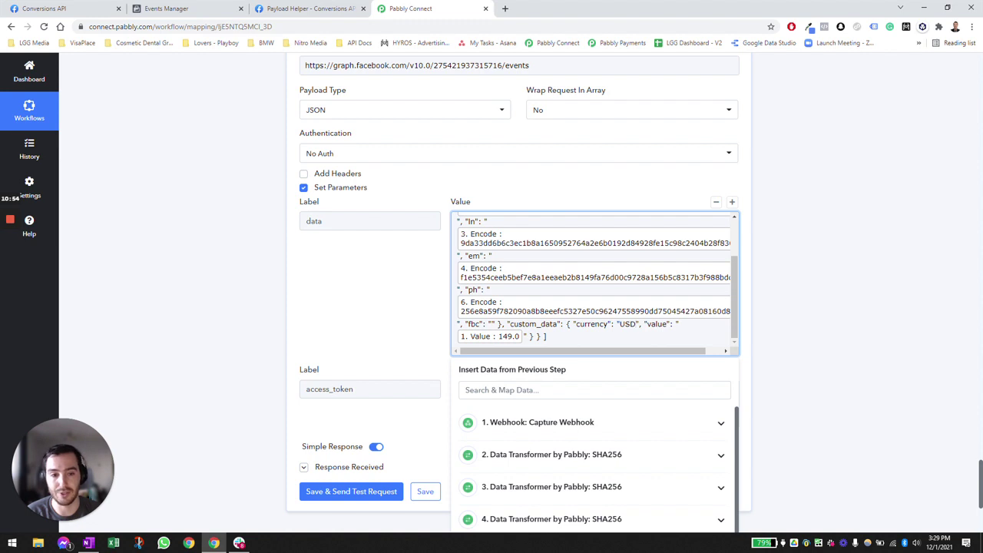
key(shift+Left)
key(shift+Left)
key(shift+Left)
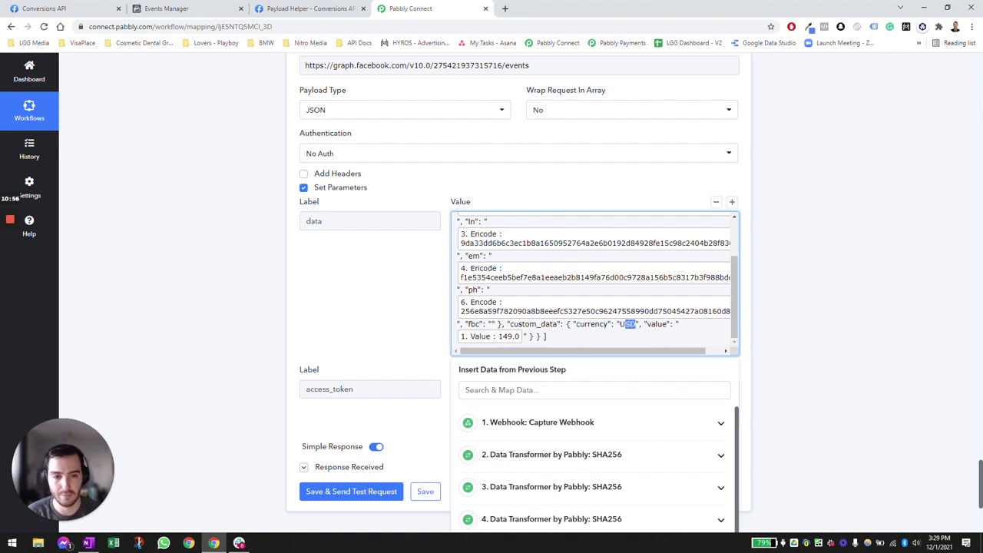
text(CAD)
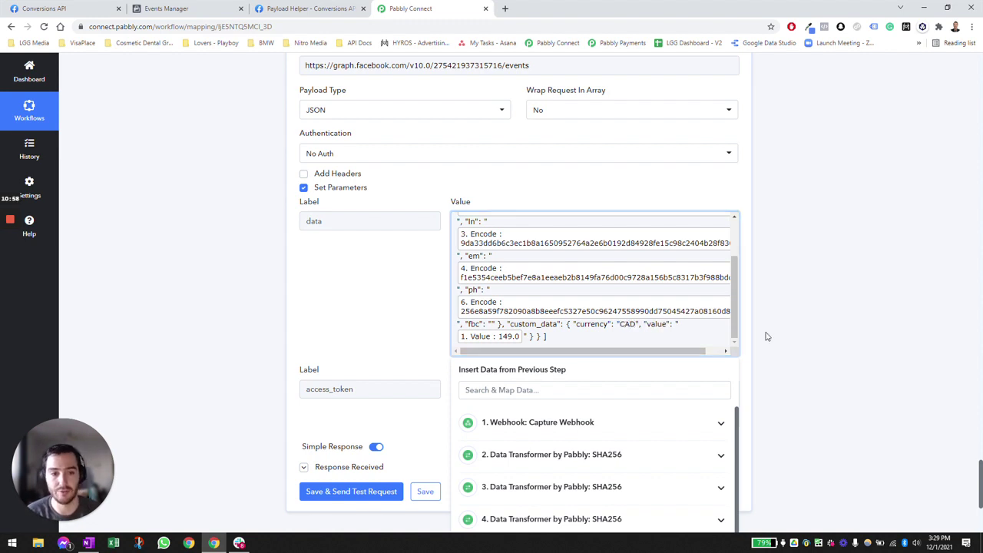
click(524, 336)
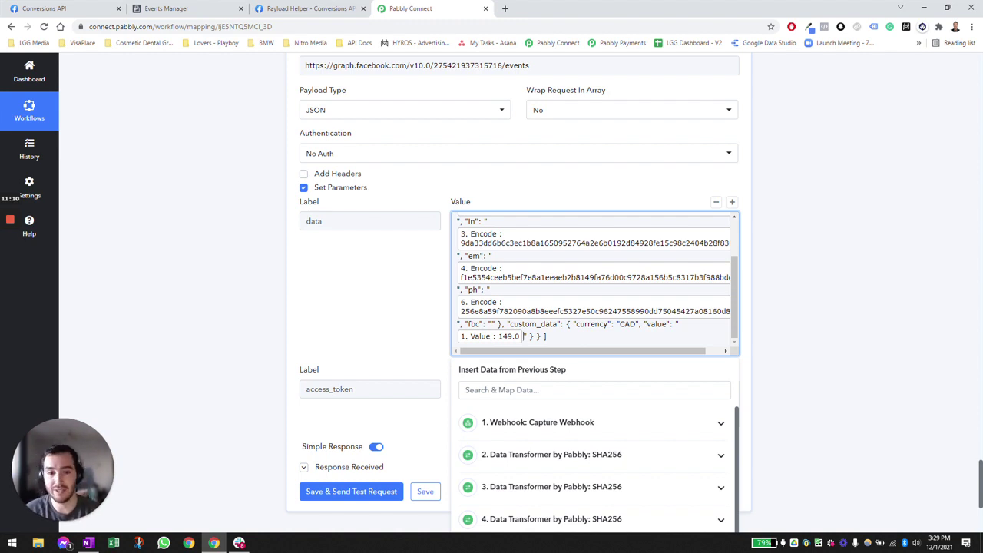
key(BackSpace)
text(1500)
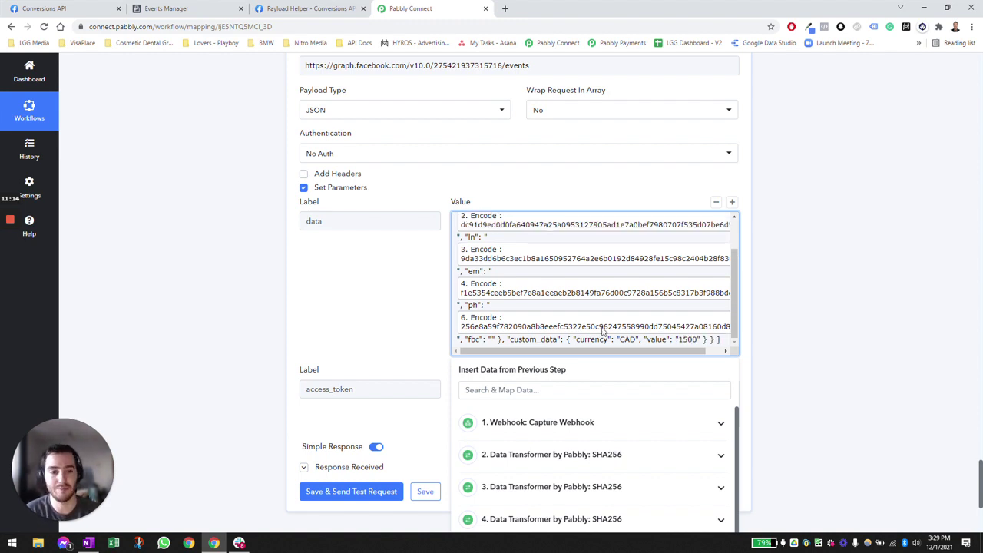
click(811, 263)
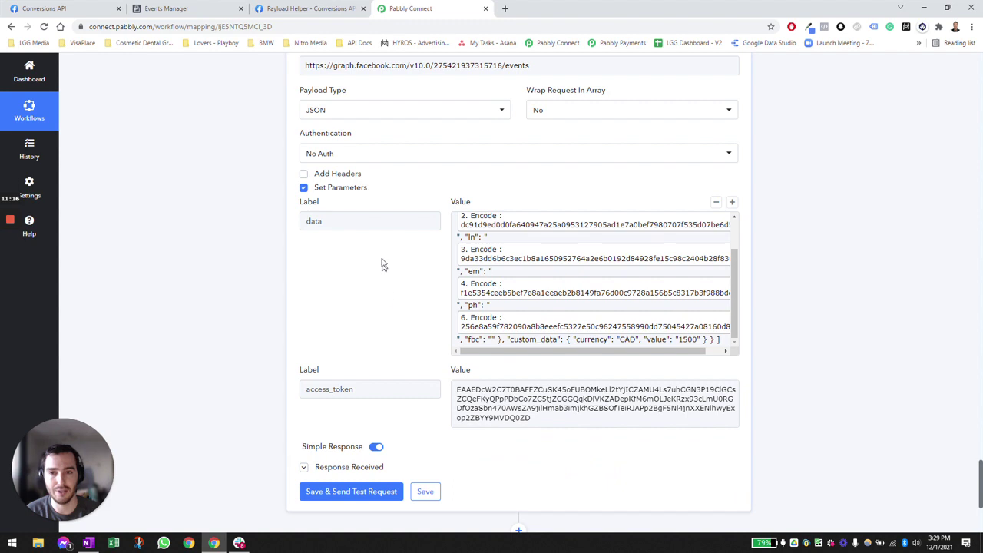
- Send the API test request and confirm the response shows Events Received 1 and an Fbtrace Id
click(367, 495)
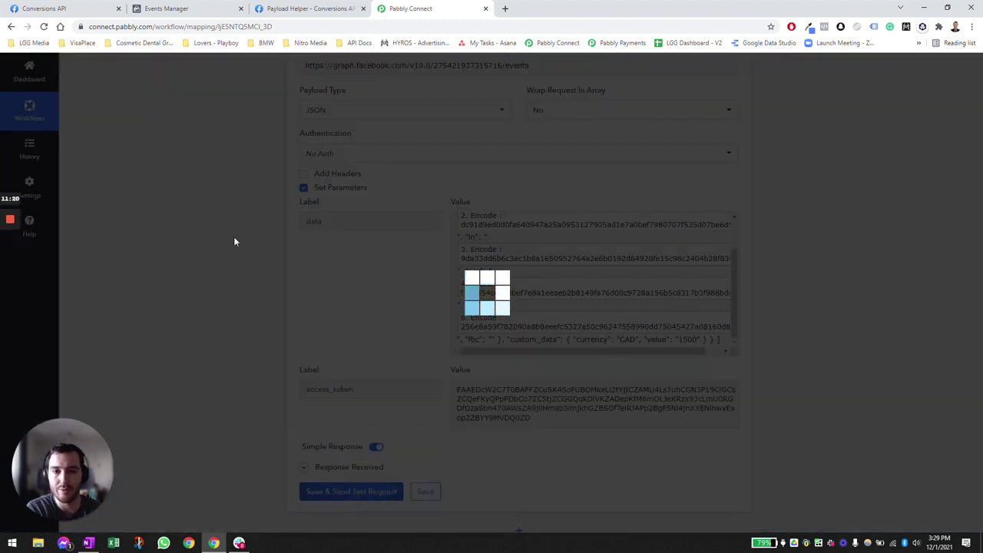
scroll(247, 237, down, 2)
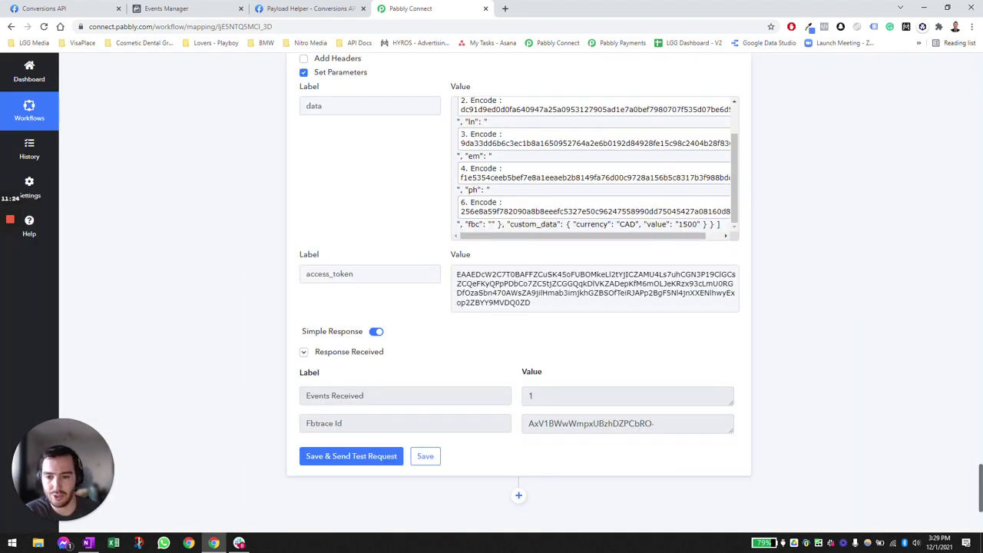
triple_click(314, 396)
click(517, 397)
double_click(529, 395)
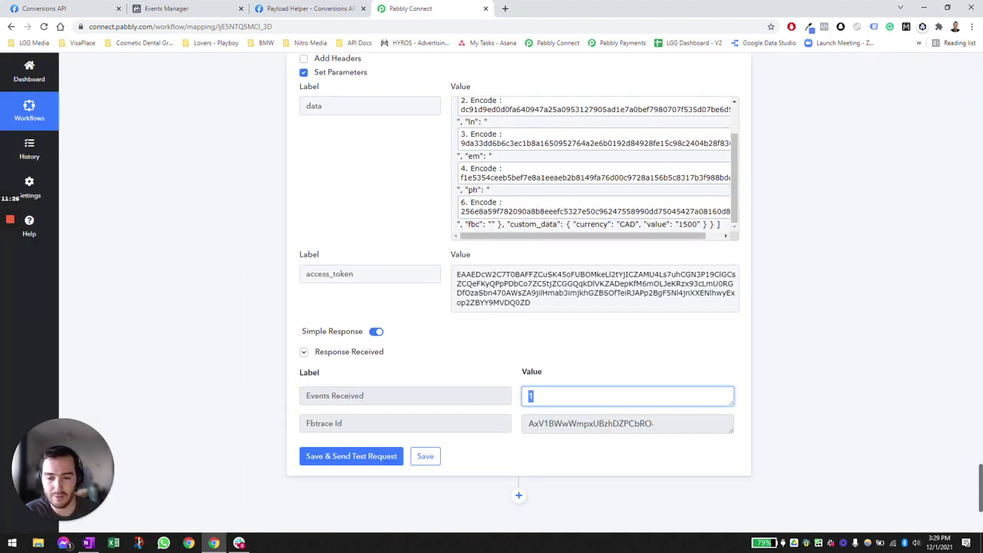
triple_click(314, 423)
triple_click(580, 423)
click(441, 367)
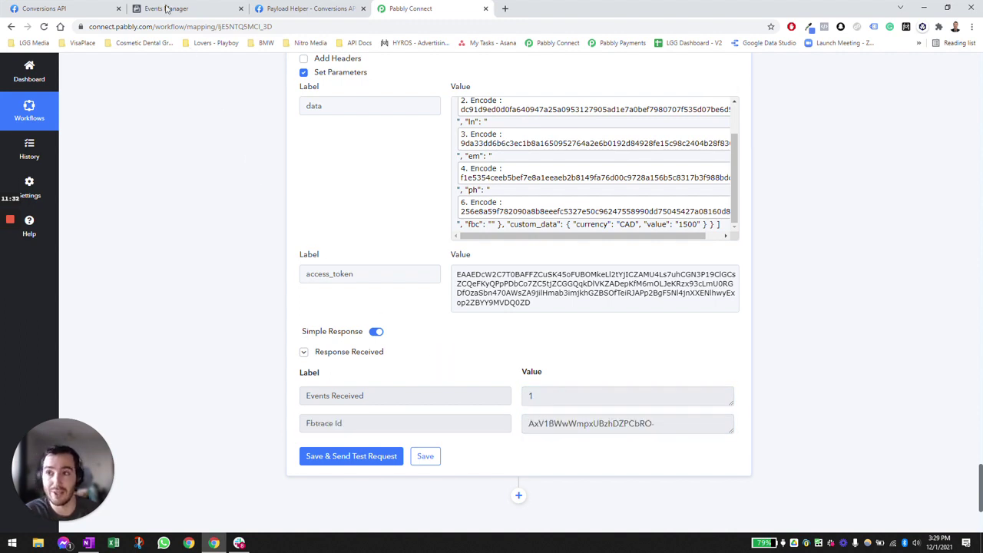
click(91, 7)
click(204, 6)
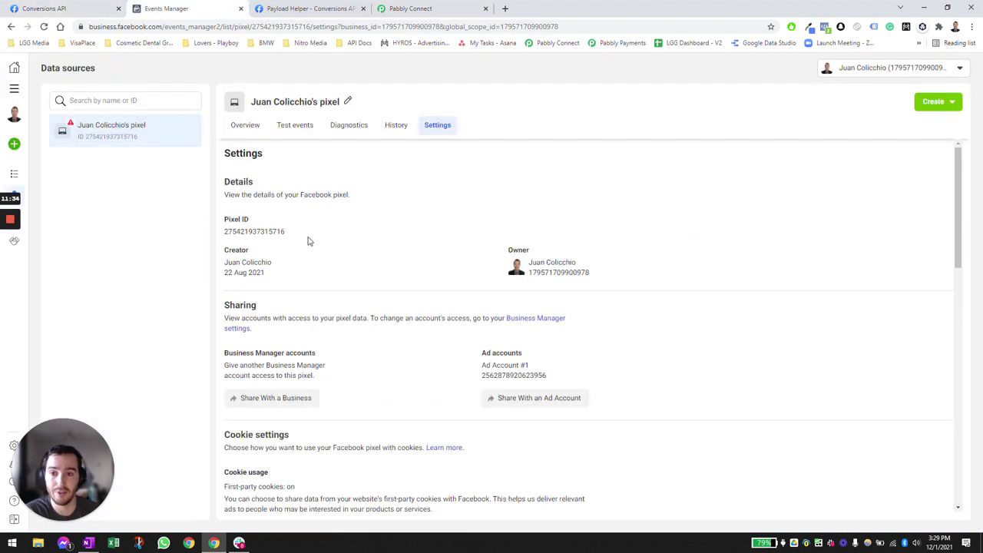
click(243, 124)
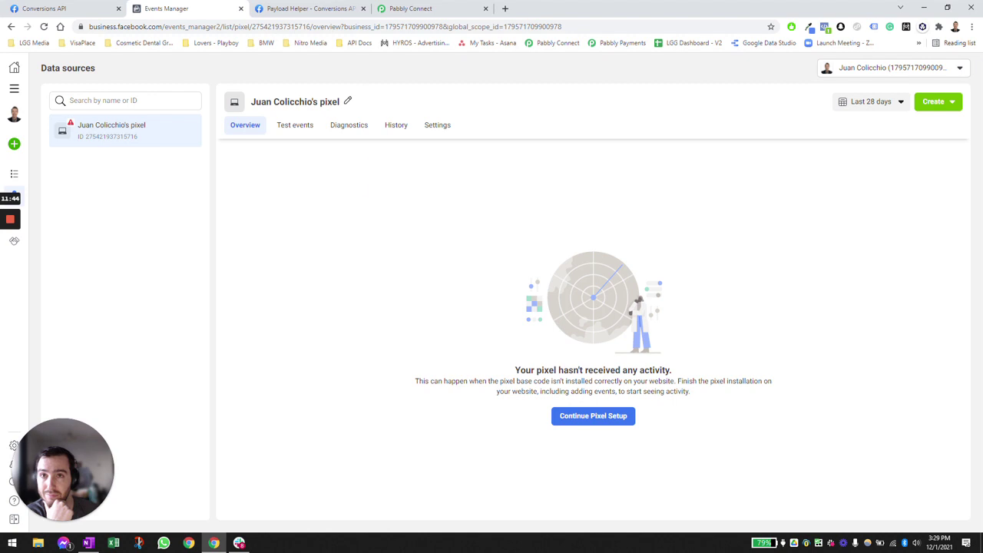
click(411, 8)
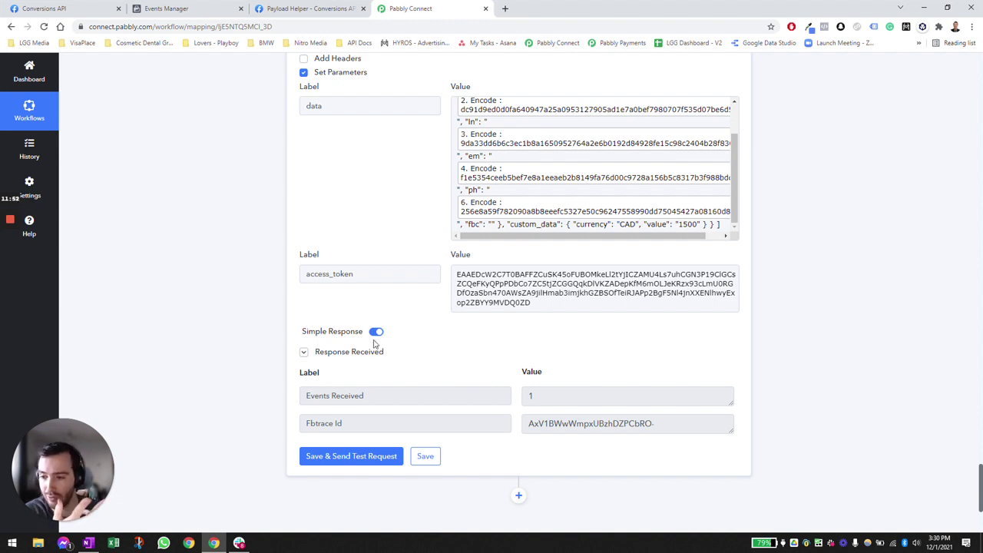
scroll(384, 222, up, 7)
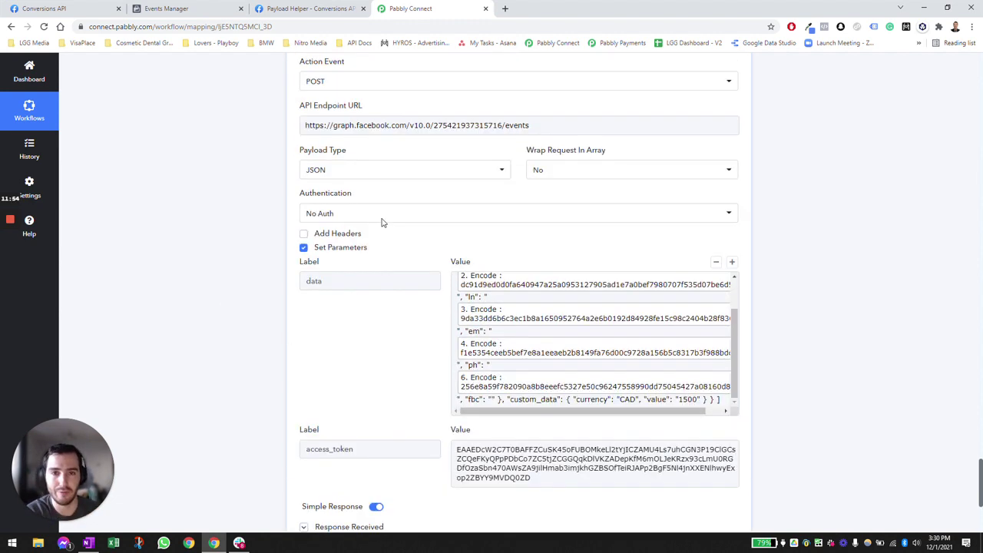
scroll(379, 253, up, 3)
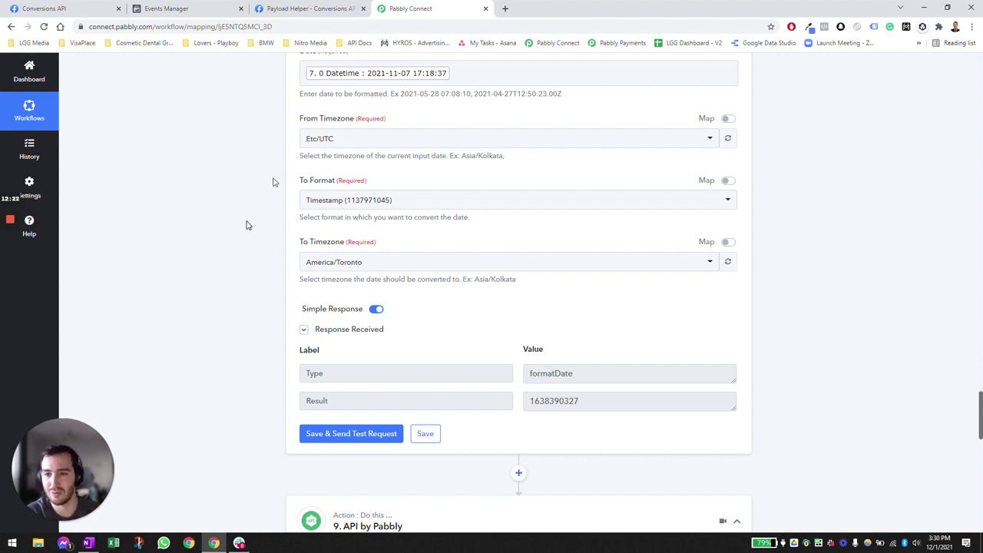
drag(978, 397, 978, 85)
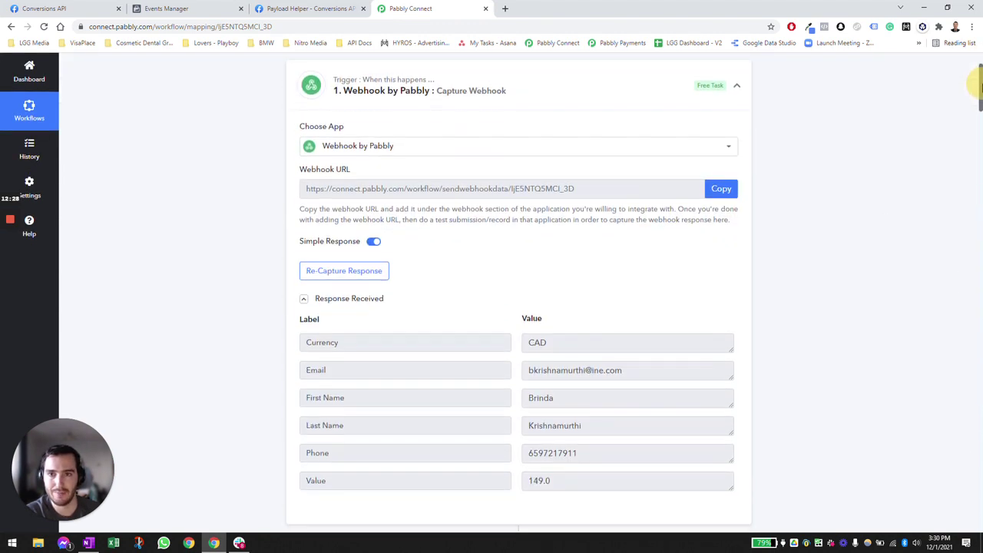
- Open the pixel's Settings in Events Manager and copy the Conversions API access token
click(192, 6)
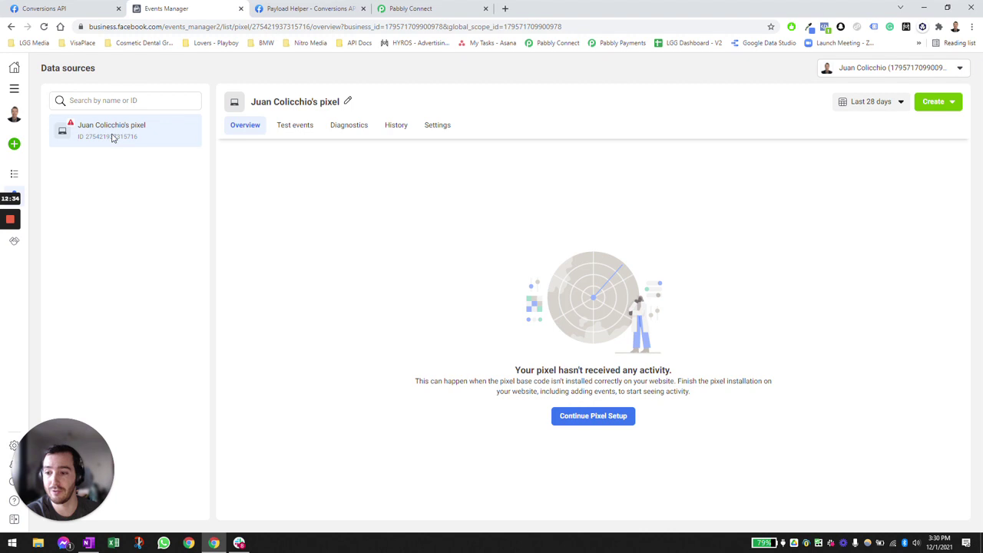
click(437, 125)
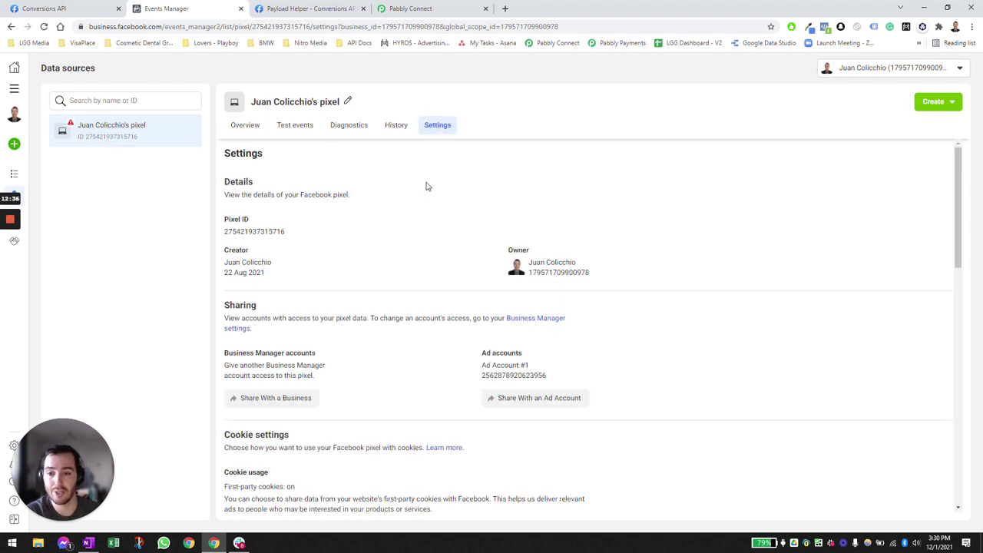
scroll(425, 187, down, 1)
scroll(399, 230, up, 2)
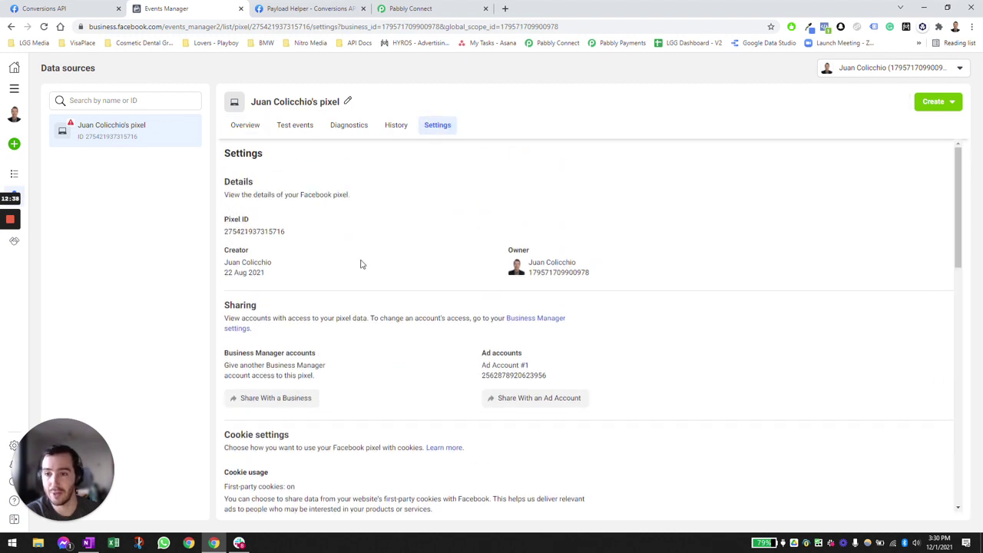
scroll(368, 265, down, 6)
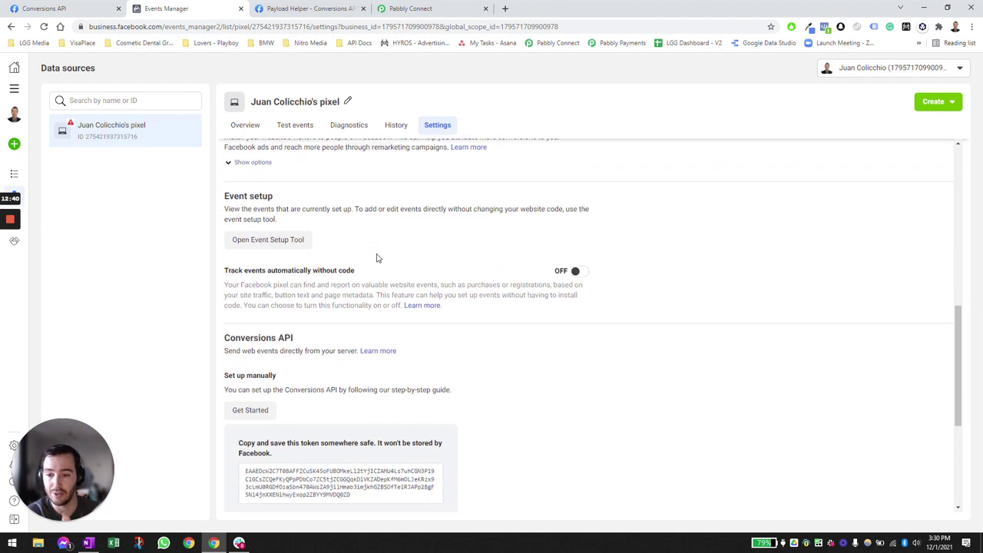
scroll(376, 258, down, 1)
click(364, 394)
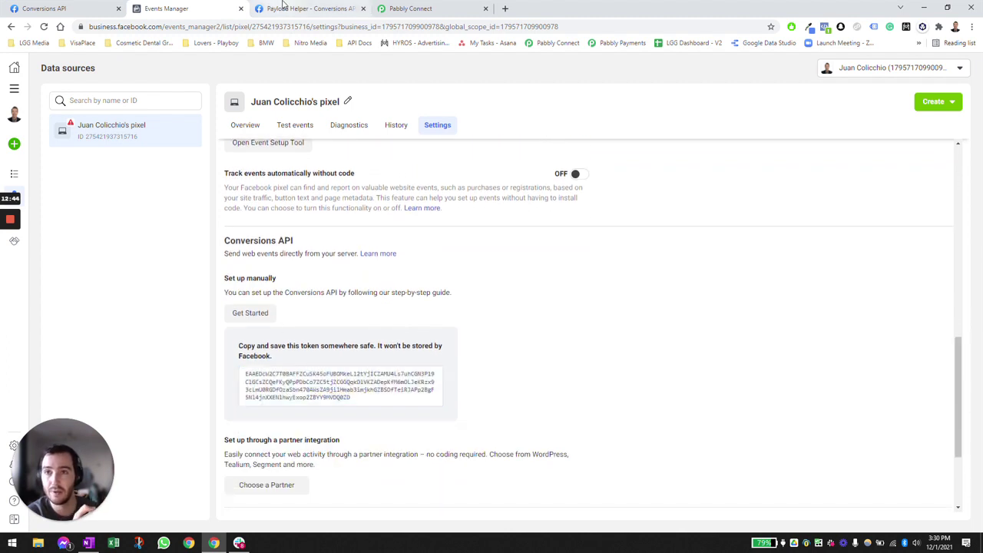
click(282, 7)
scroll(254, 211, up, 1)
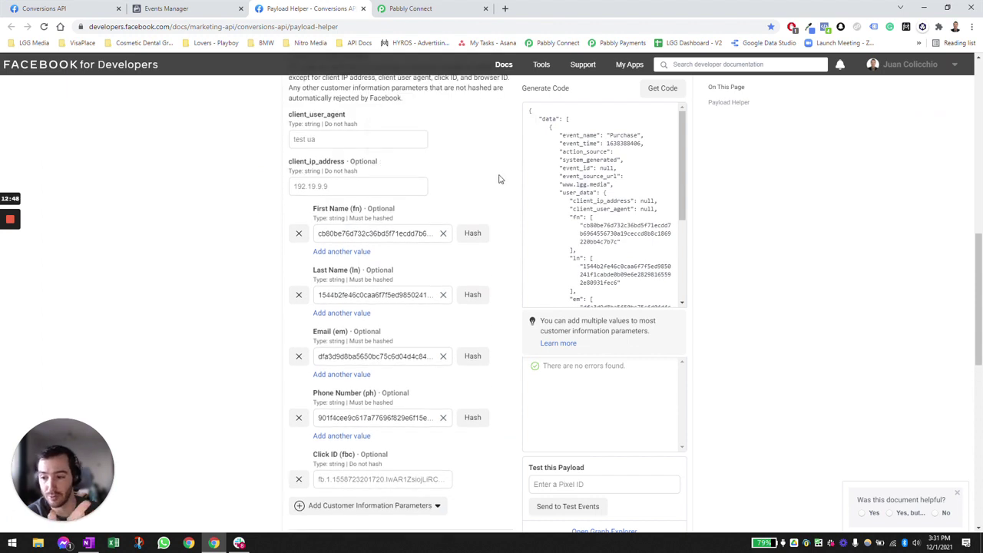
- Review the Purchase payload's hashed fn, ln, em and ph values and its no-errors status
mouse_move(575, 171)
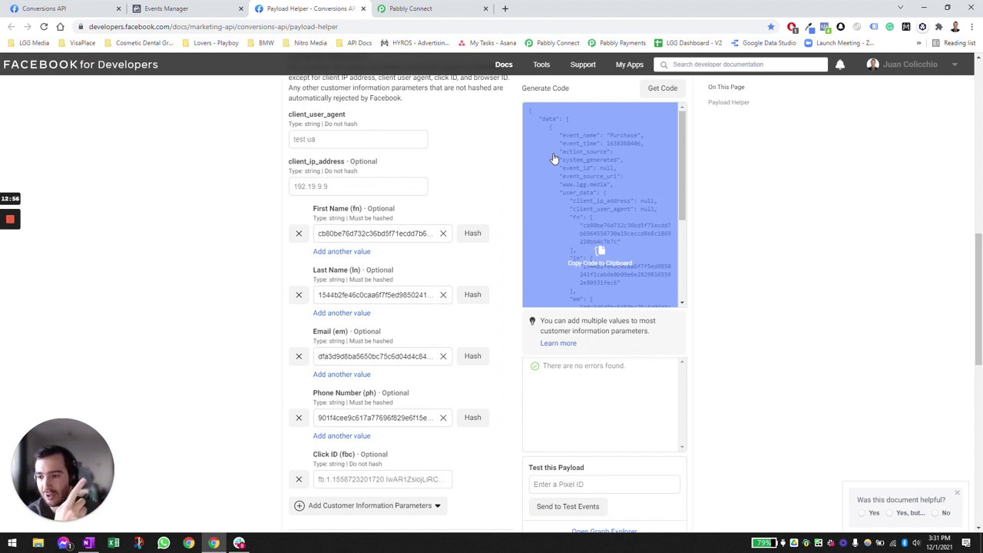
- Return to the FB CAPI Purchase workflow and inspect the Webhook by Pabbly trigger's URL
click(442, 7)
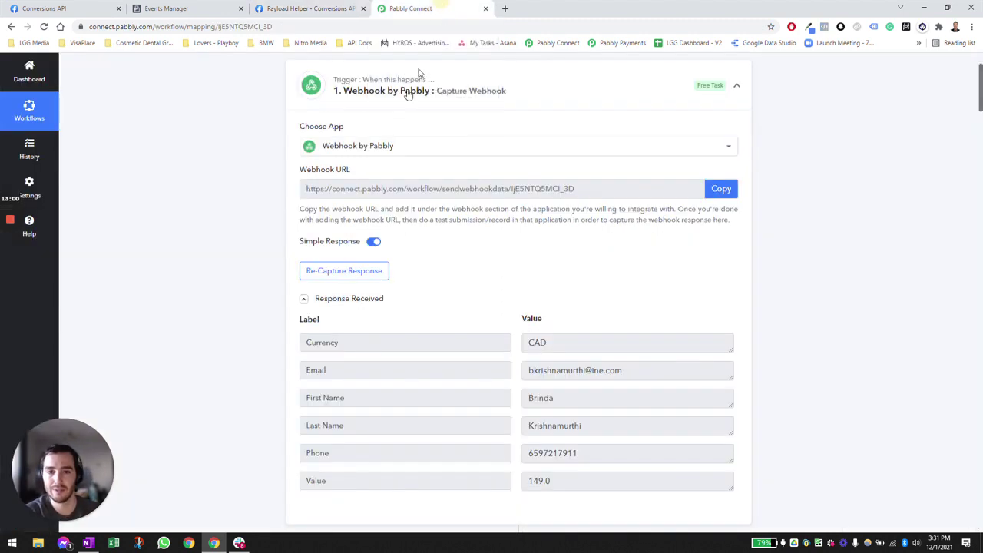
scroll(243, 230, up, 1)
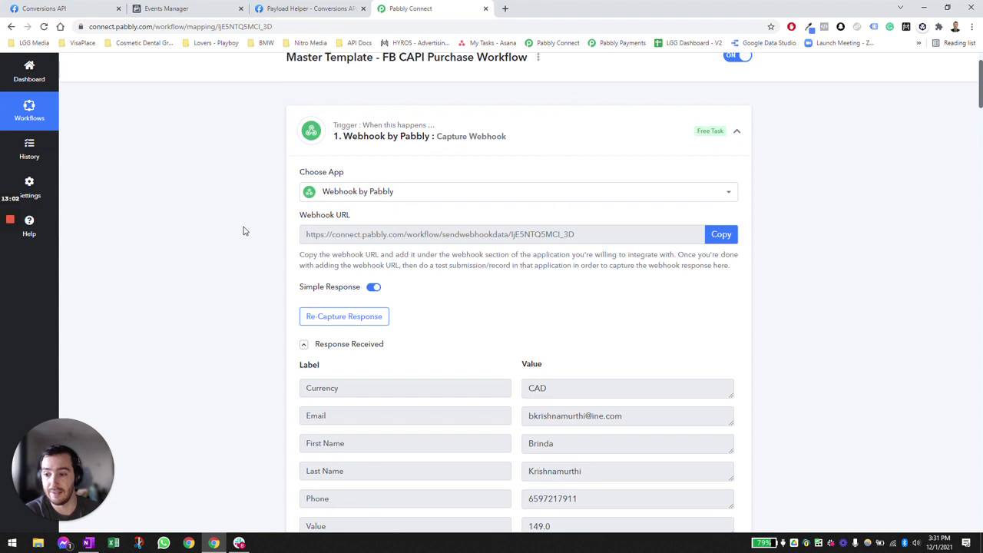
scroll(242, 230, down, 1)
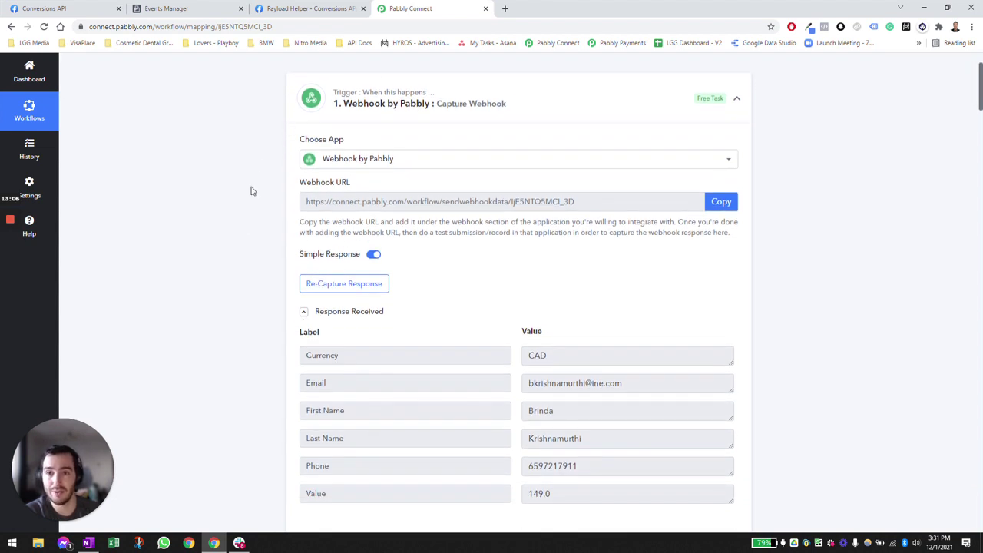
click(307, 198)
click(278, 201)
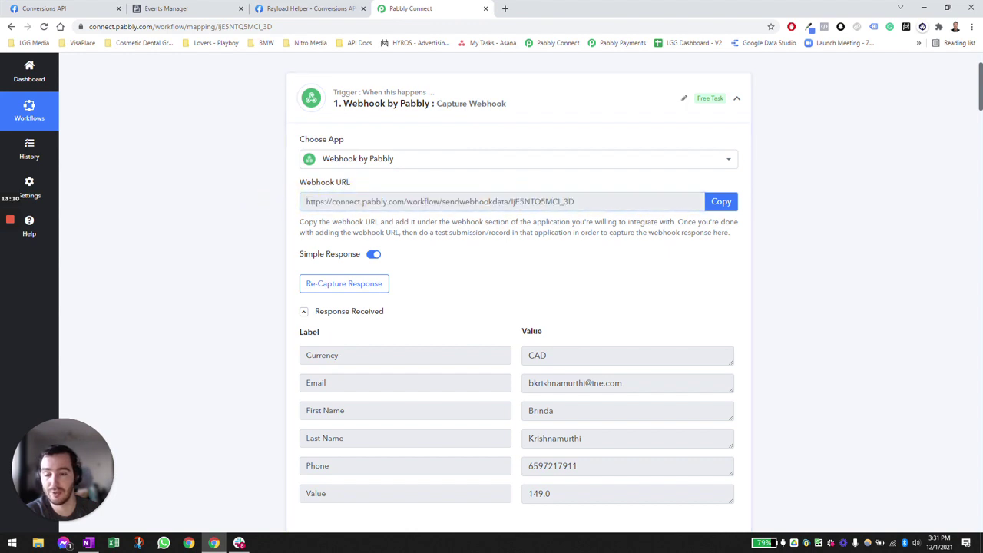
click(306, 201)
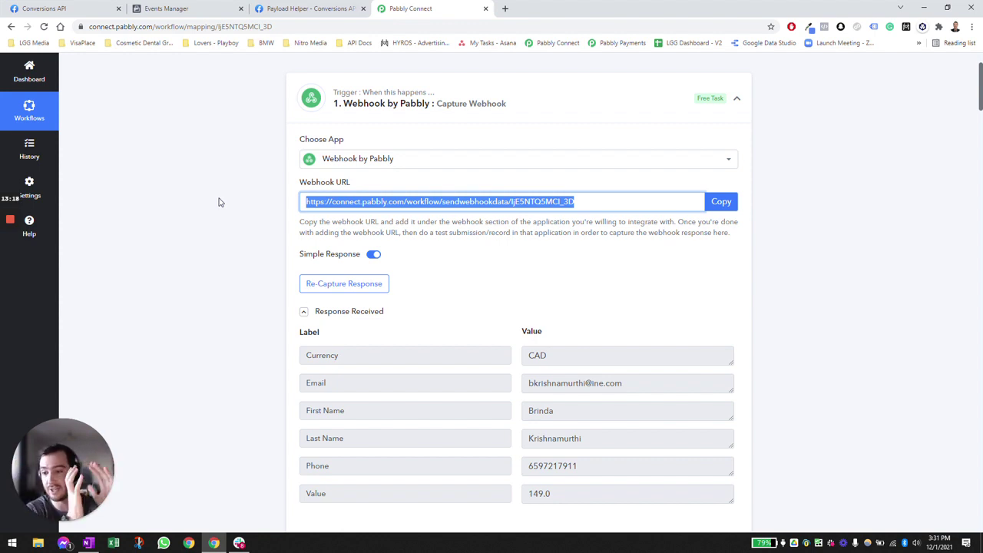
click(254, 244)
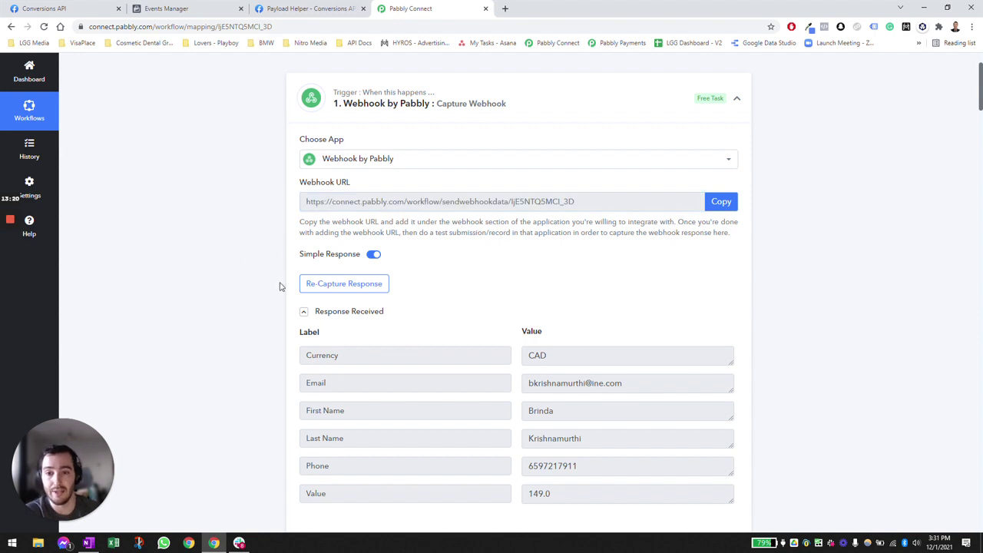
scroll(281, 284, down, 5)
scroll(260, 258, down, 10)
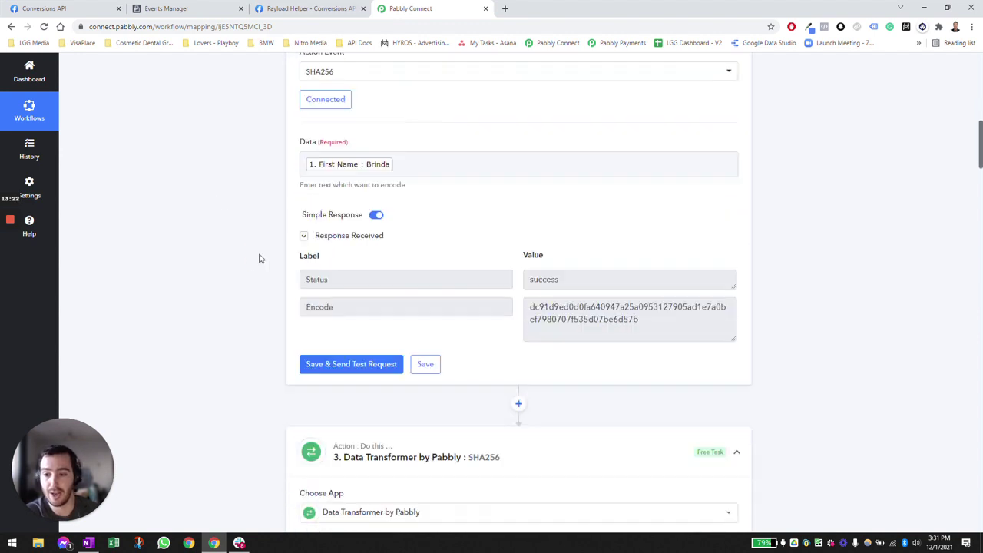
scroll(258, 259, down, 12)
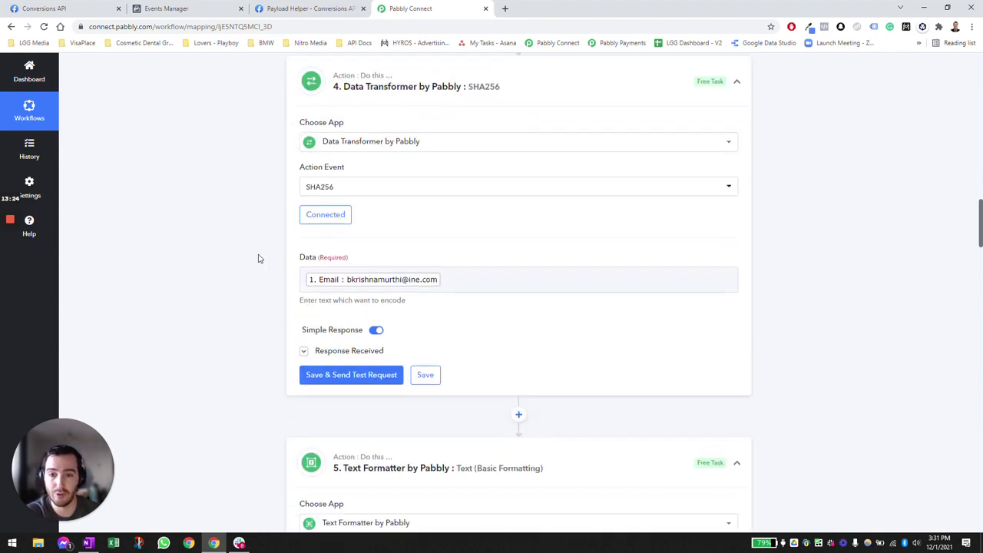
scroll(258, 259, down, 12)
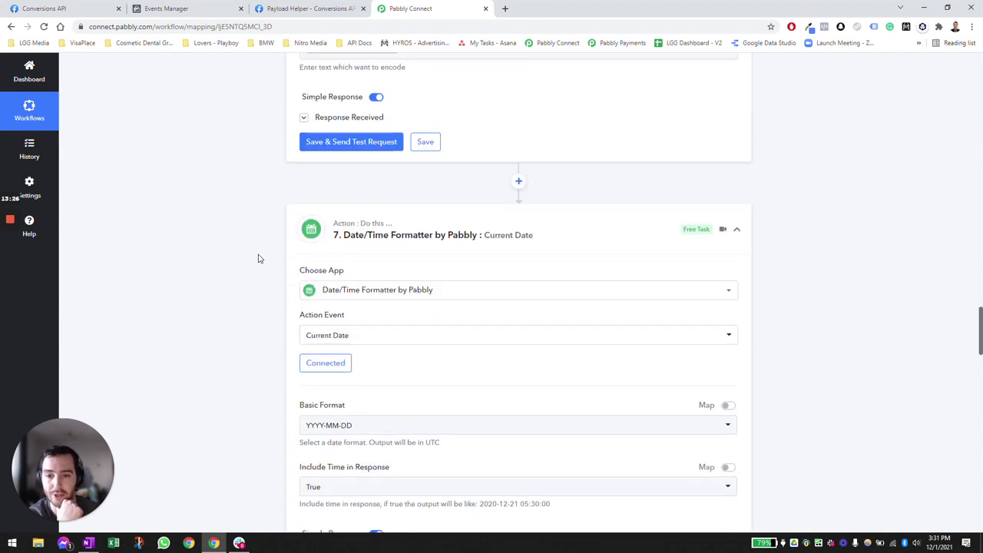
scroll(391, 148, up, 2)
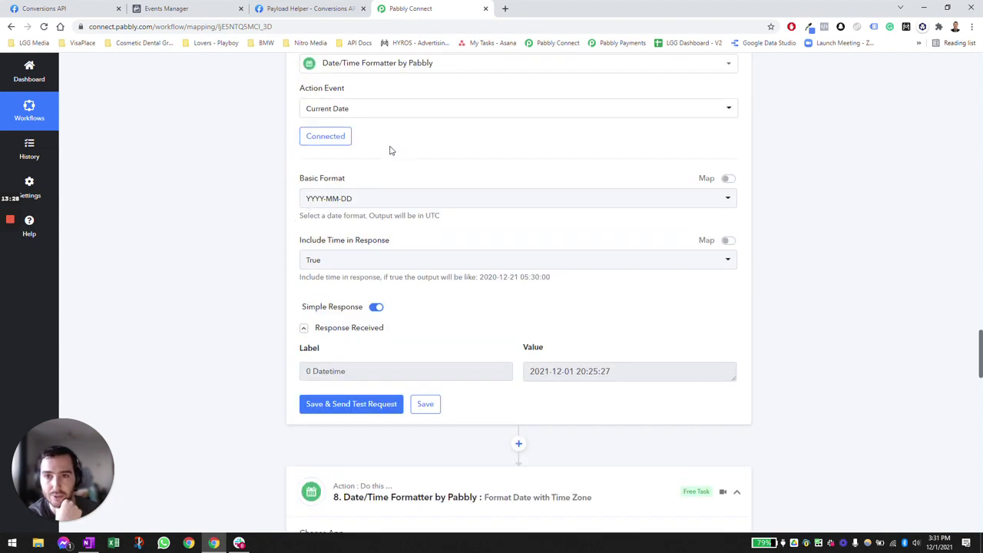
scroll(469, 149, up, 1)
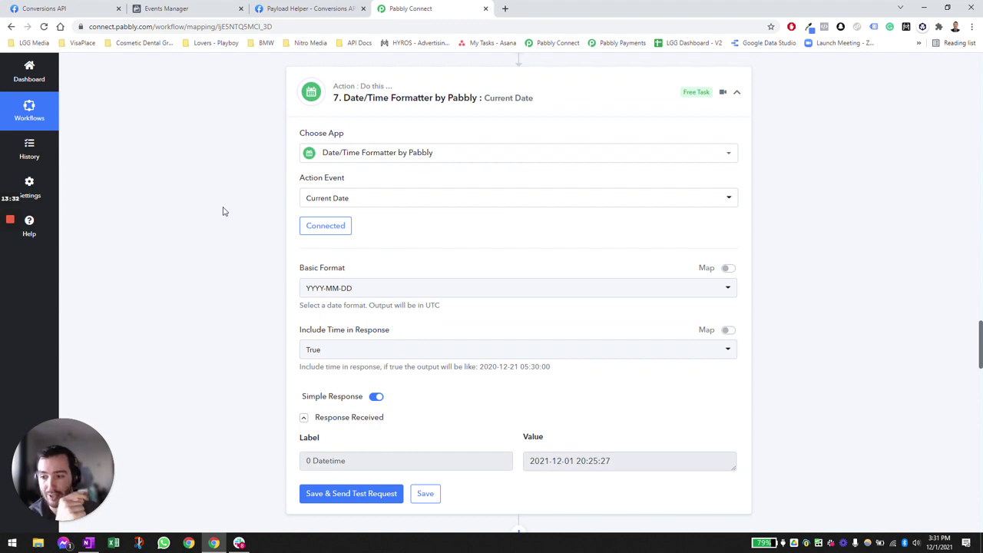
scroll(223, 212, down, 2)
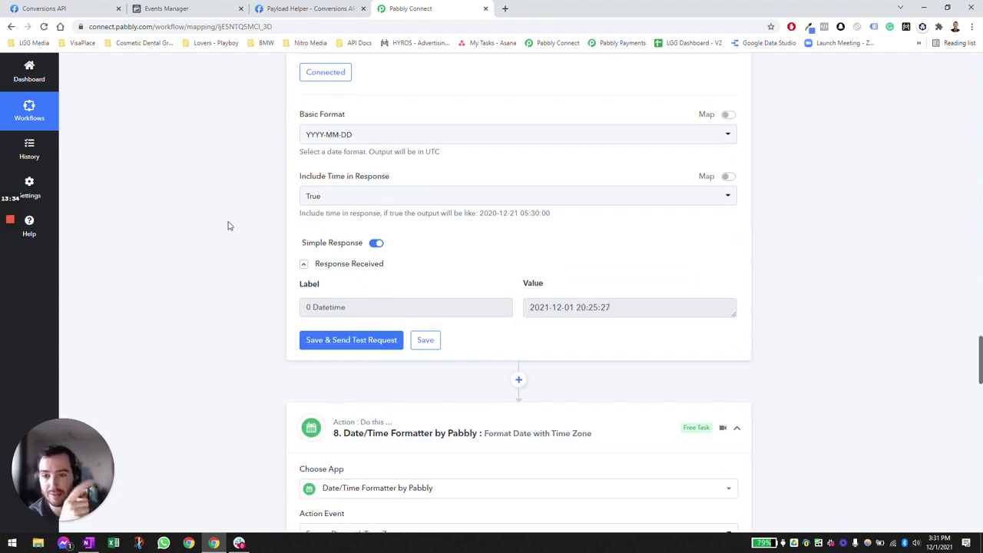
scroll(228, 224, down, 3)
scroll(228, 224, down, 2)
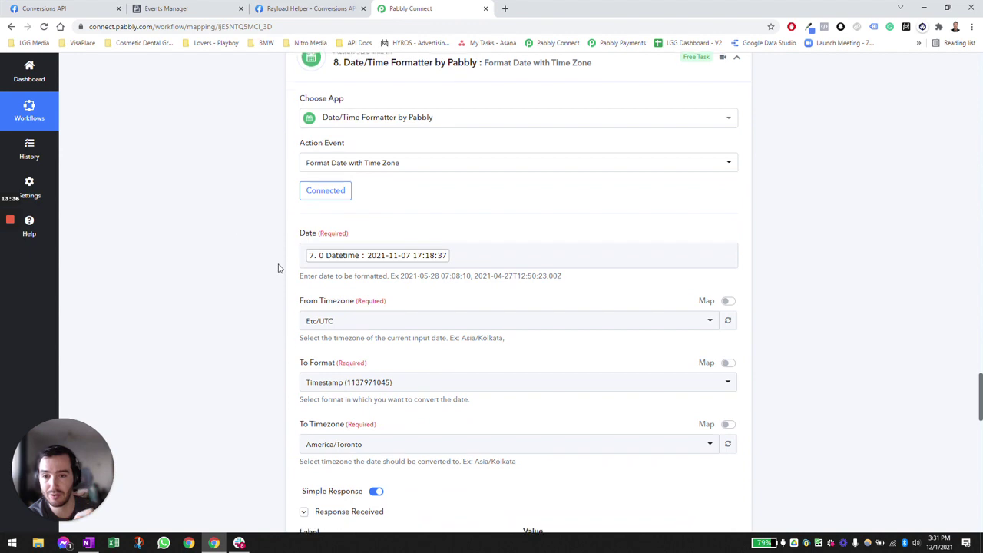
scroll(274, 291, down, 9)
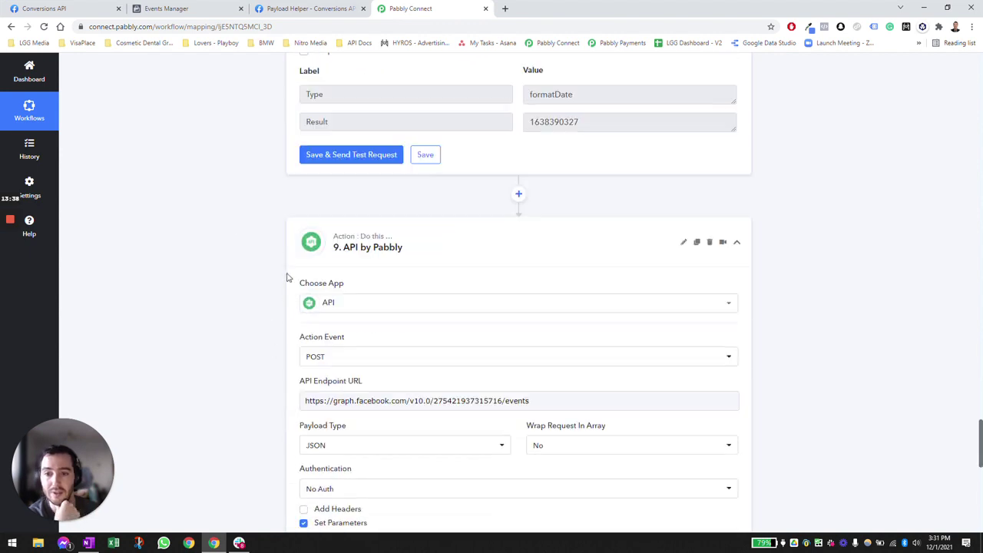
scroll(279, 271, down, 1)
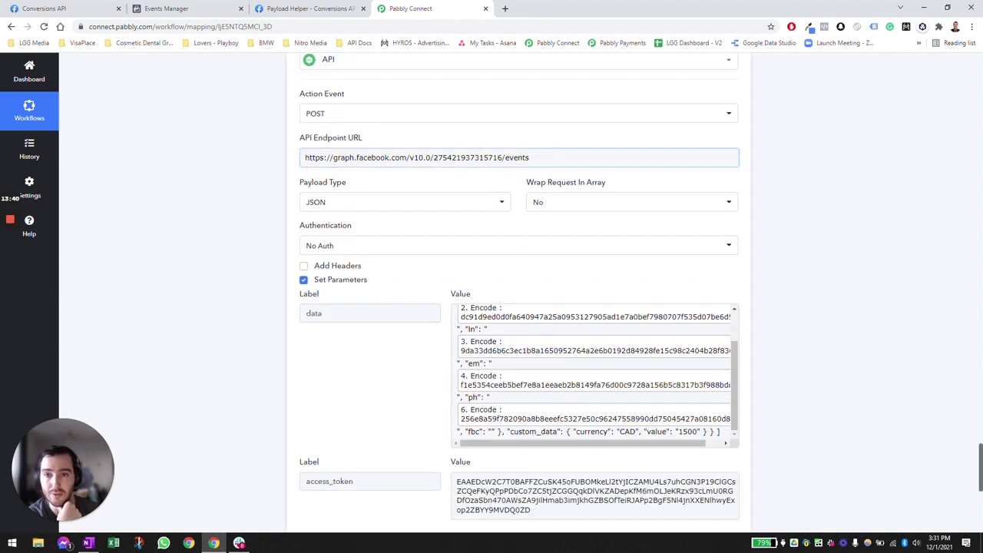
scroll(345, 116, up, 3)
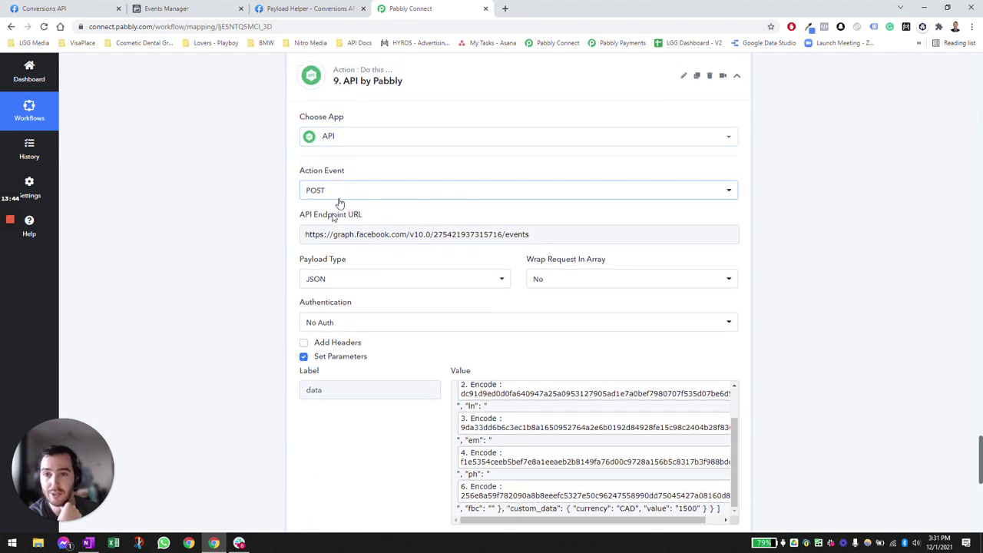
click(301, 238)
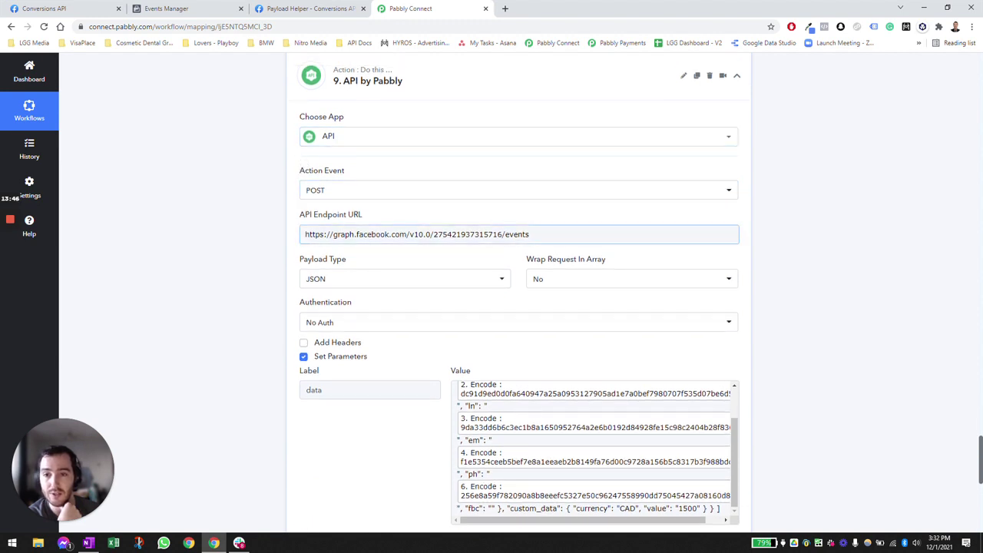
drag(433, 234, 501, 234)
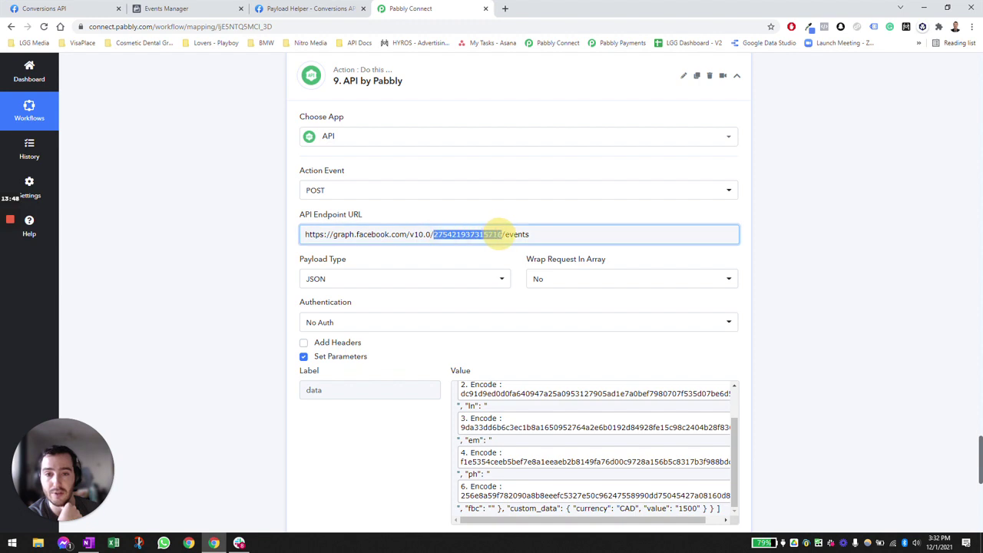
click(248, 233)
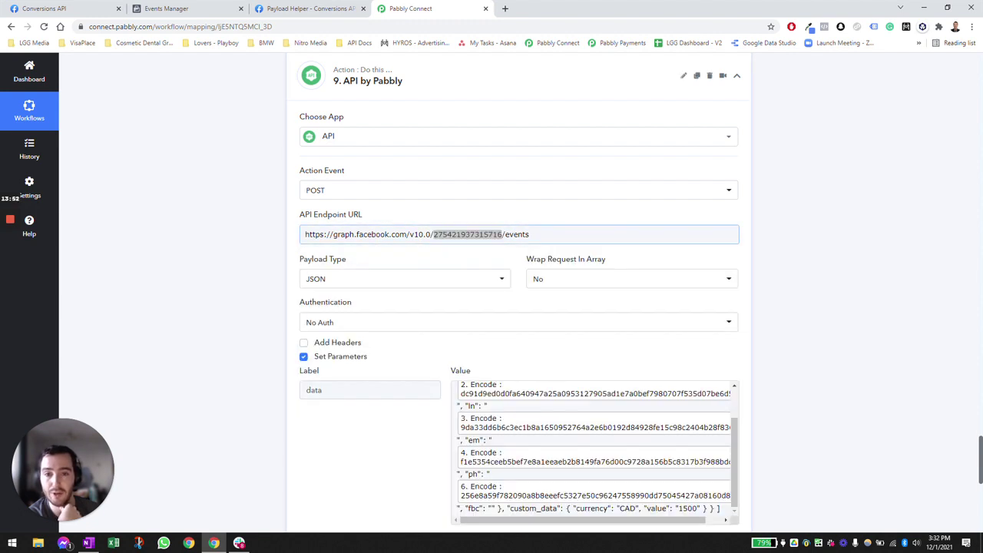
scroll(250, 229, down, 1)
click(254, 220)
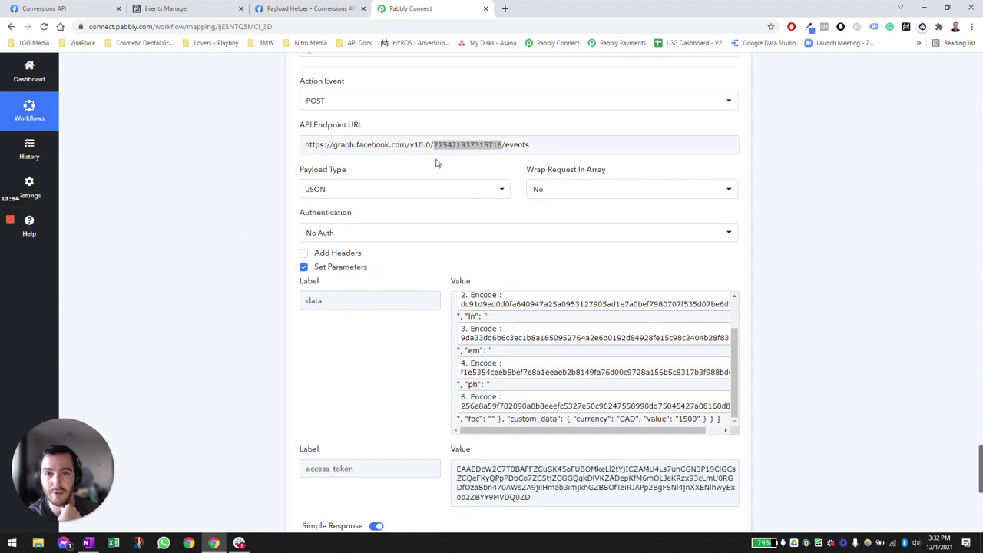
scroll(596, 253, down, 1)
click(658, 253)
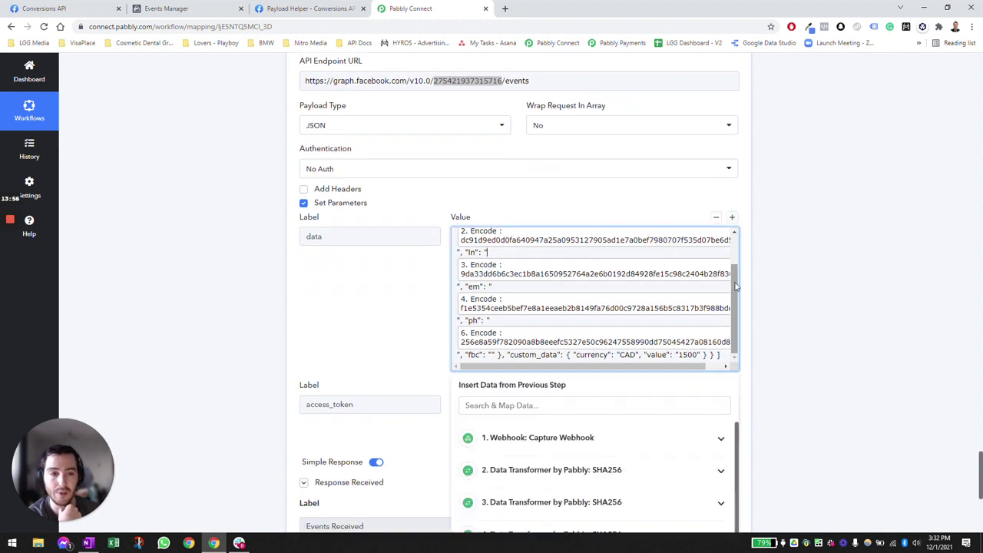
drag(735, 286, 738, 246)
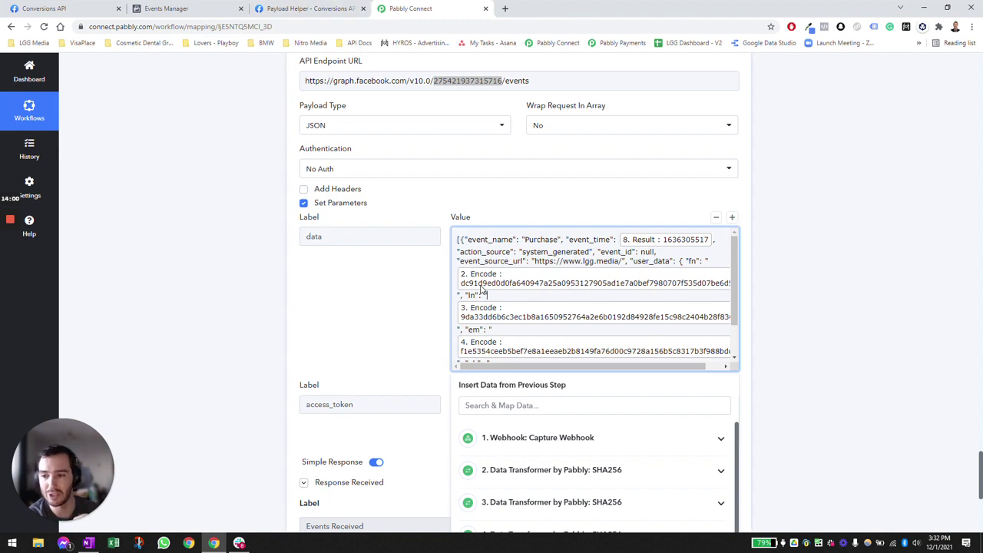
click(403, 308)
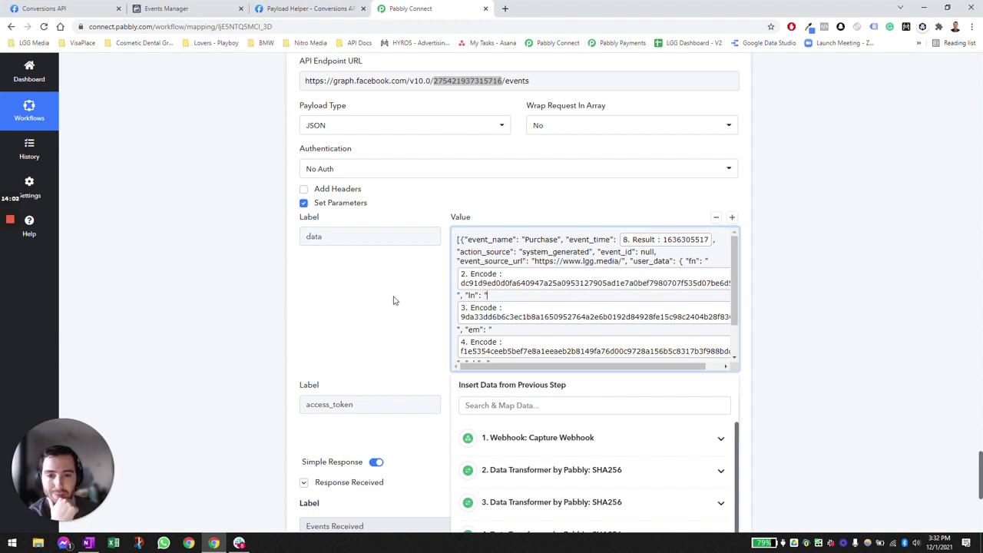
scroll(393, 300, down, 1)
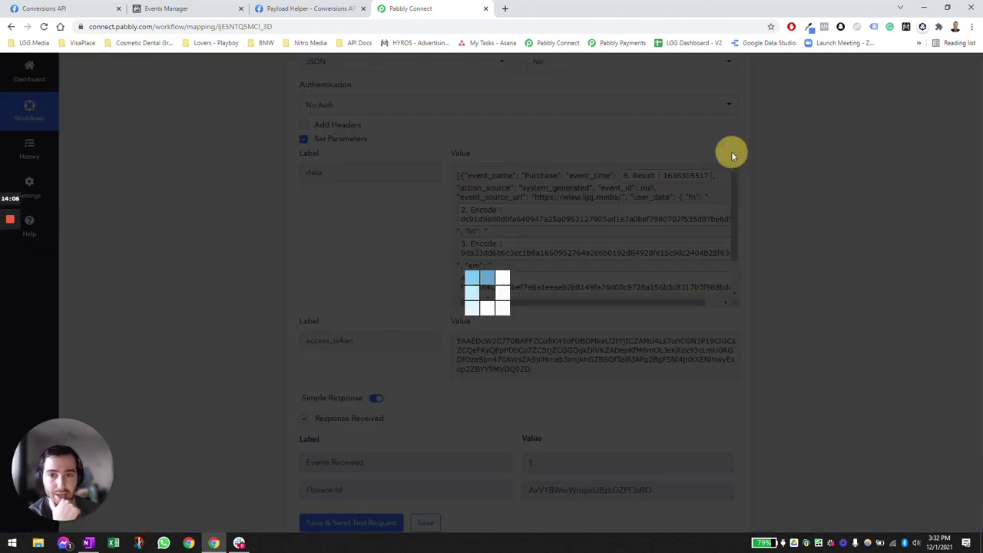
click(729, 151)
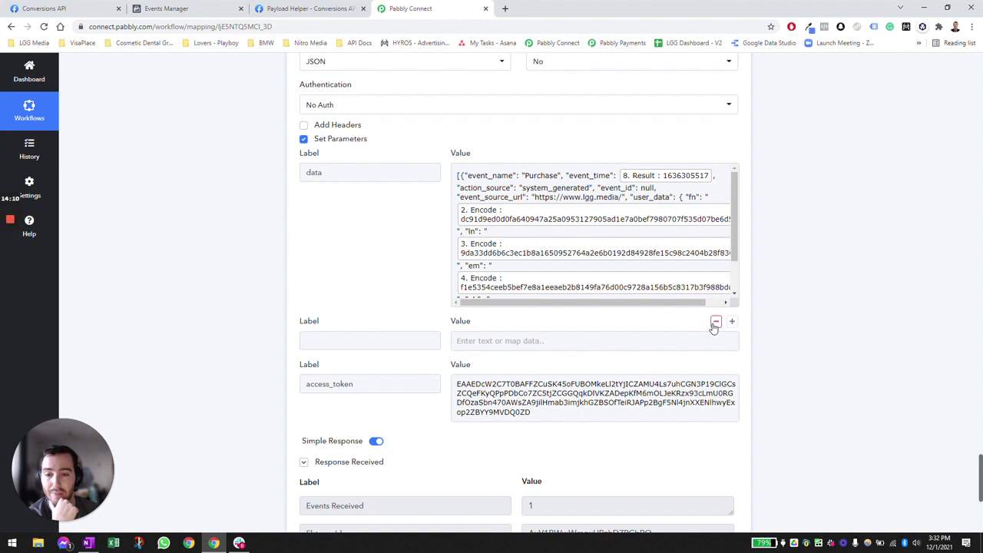
click(715, 322)
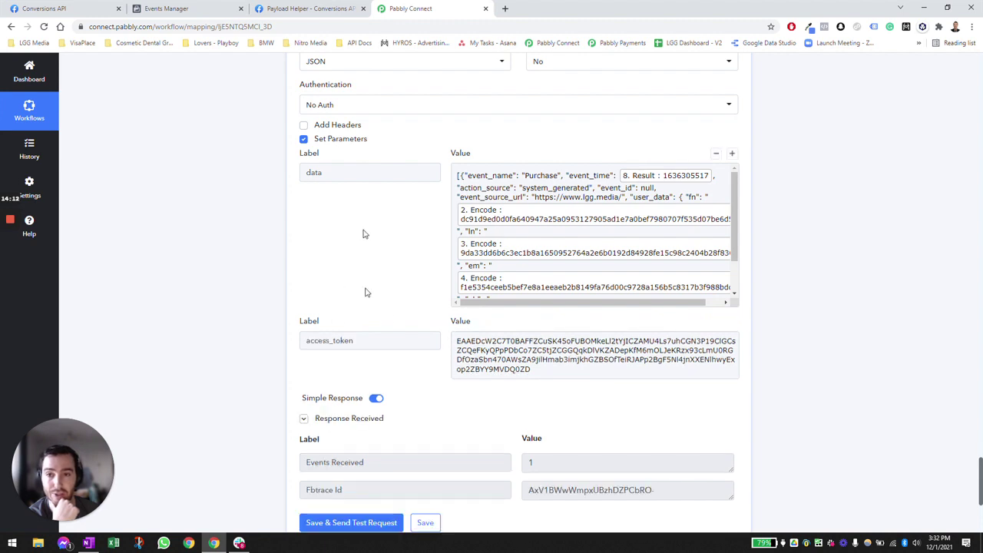